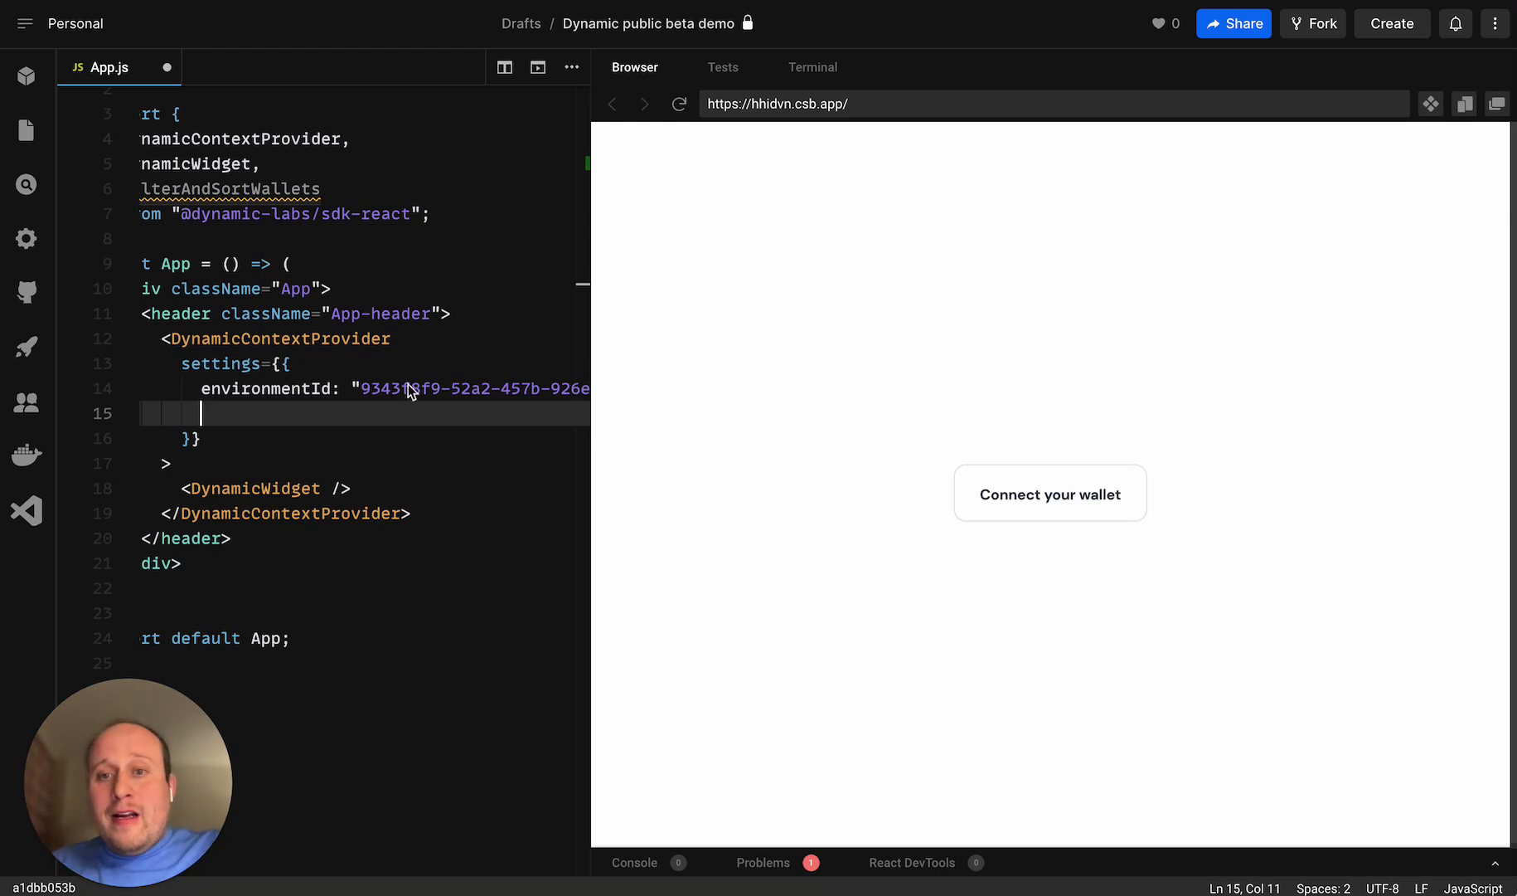
- Test the default wallet login in the preview by connecting MetaMask with a signed message and disconnecting it again
{"action": "mouse_move", "coordinate": [319, 332]}
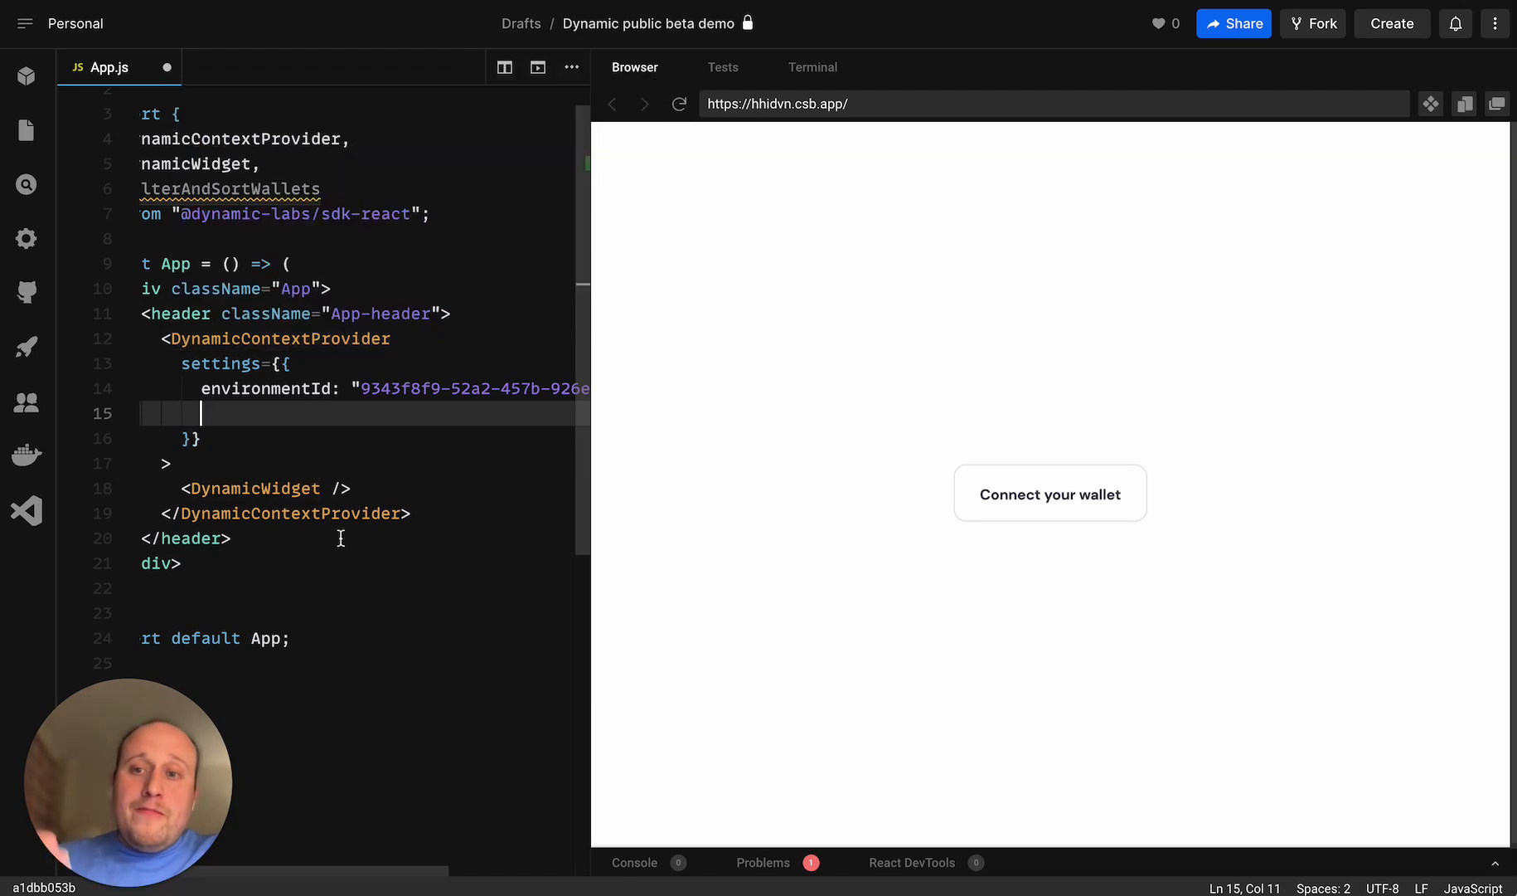
{"action": "scroll", "coordinate": [328, 535], "scroll_direction": "up", "scroll_amount": 1}
{"action": "scroll", "coordinate": [328, 535], "scroll_direction": "left", "scroll_amount": 1}
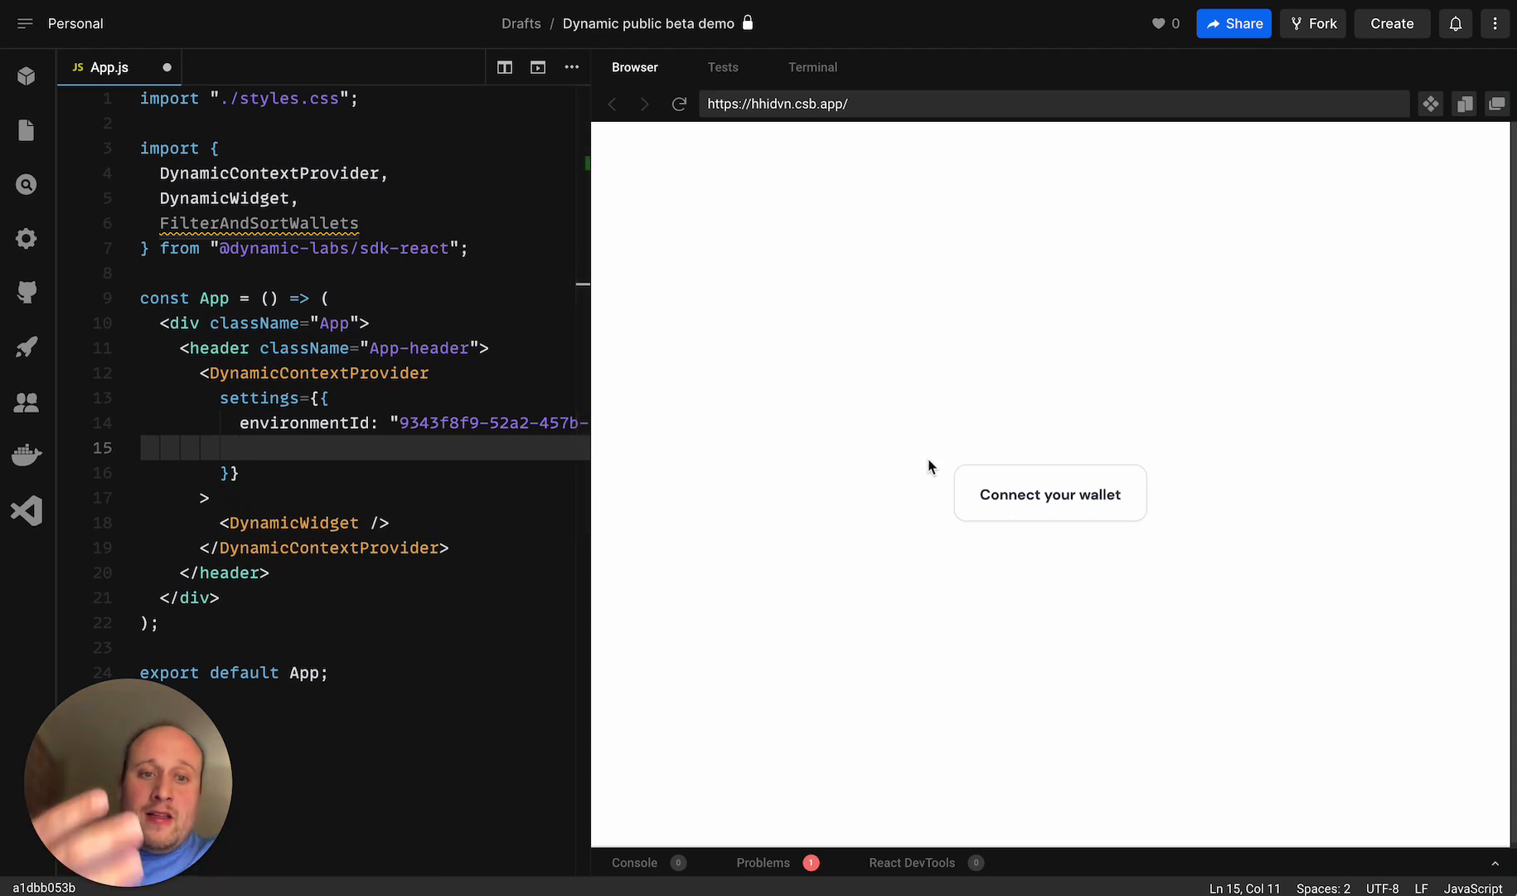
{"action": "left_click", "coordinate": [1054, 511]}
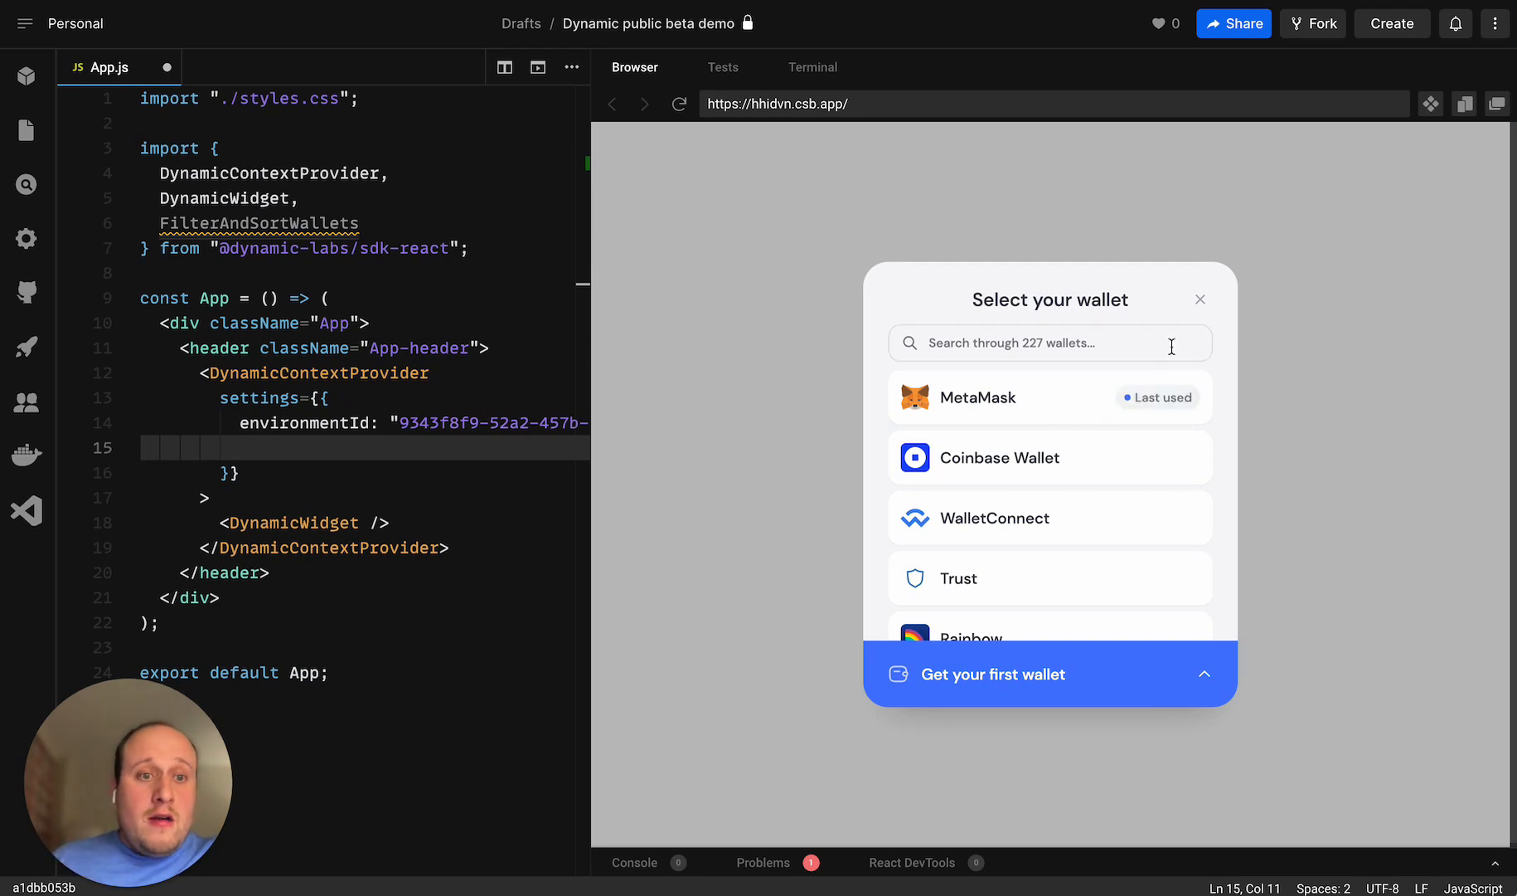
{"action": "left_click", "coordinate": [1115, 406]}
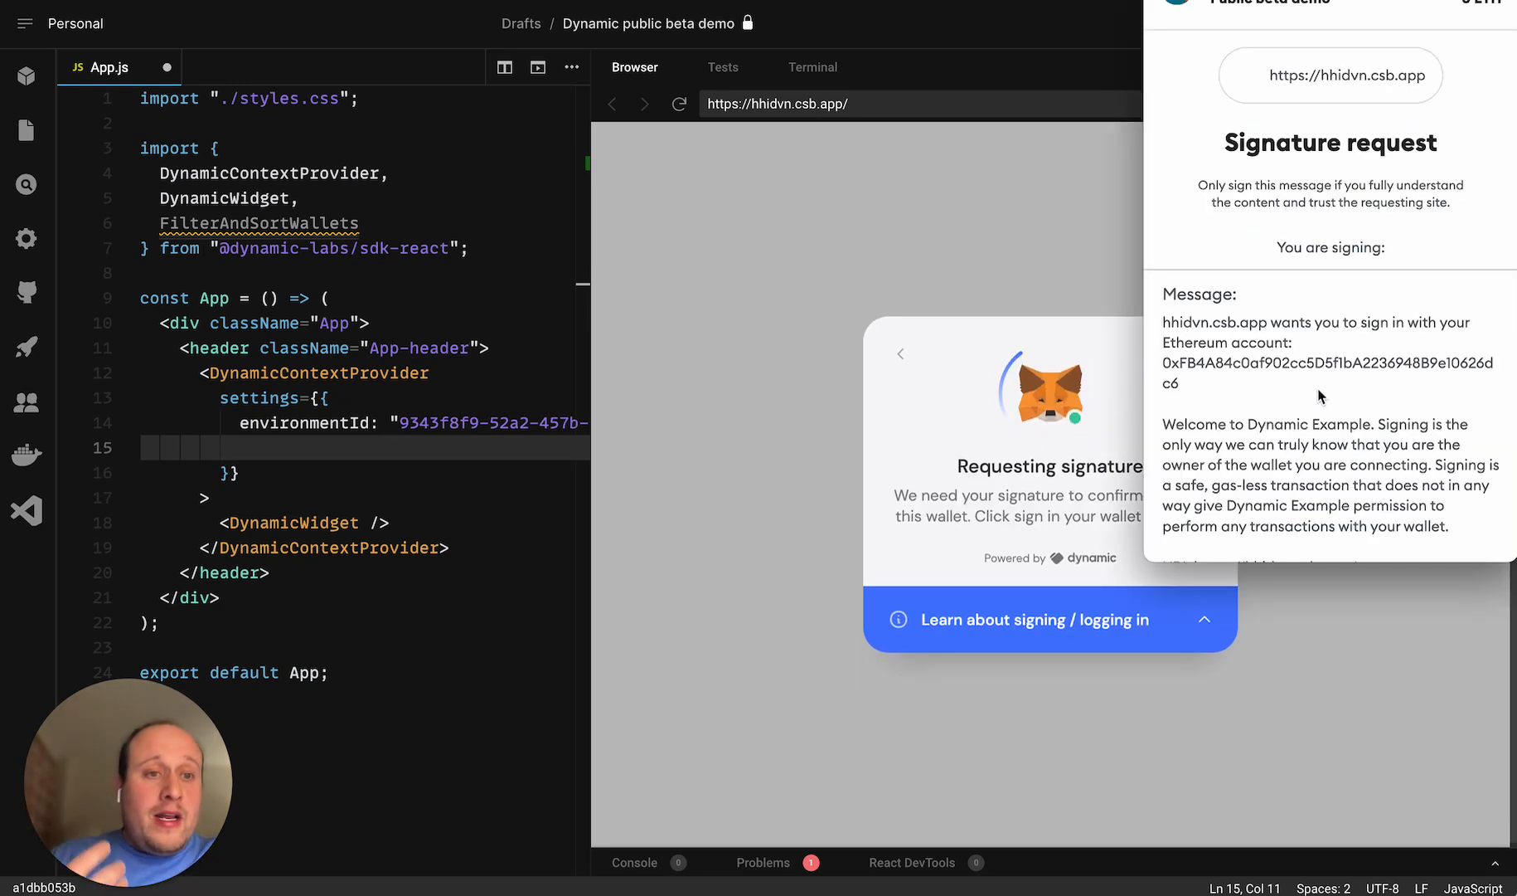
{"action": "scroll", "coordinate": [1455, 406], "scroll_direction": "down", "scroll_amount": 2}
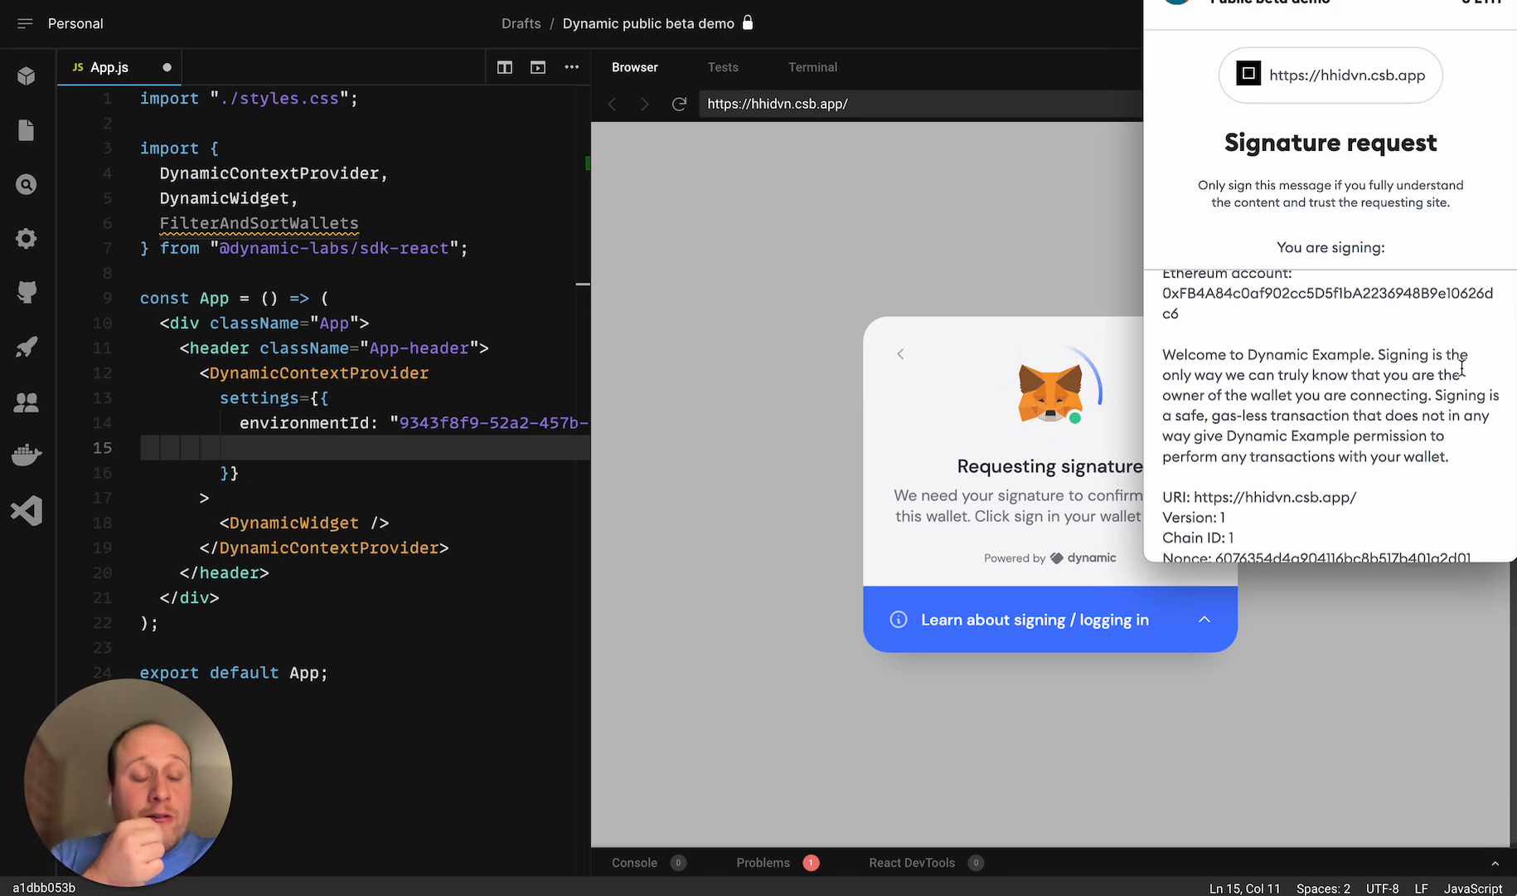
{"action": "scroll", "coordinate": [1473, 360], "scroll_direction": "down", "scroll_amount": 2}
{"action": "scroll", "coordinate": [1473, 358], "scroll_direction": "down", "scroll_amount": 3}
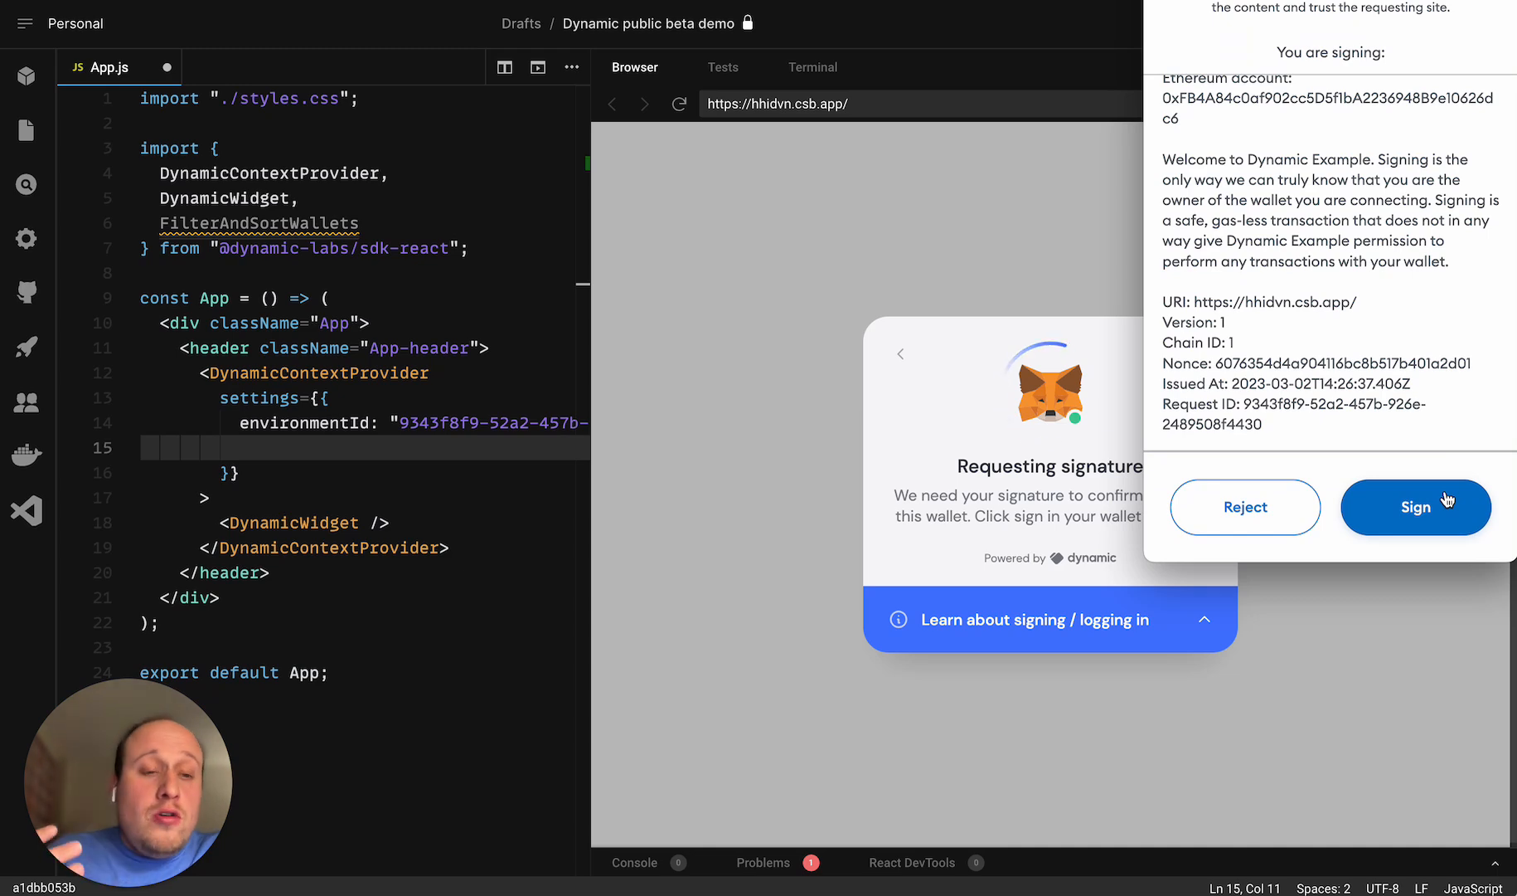
{"action": "left_click", "coordinate": [1416, 507]}
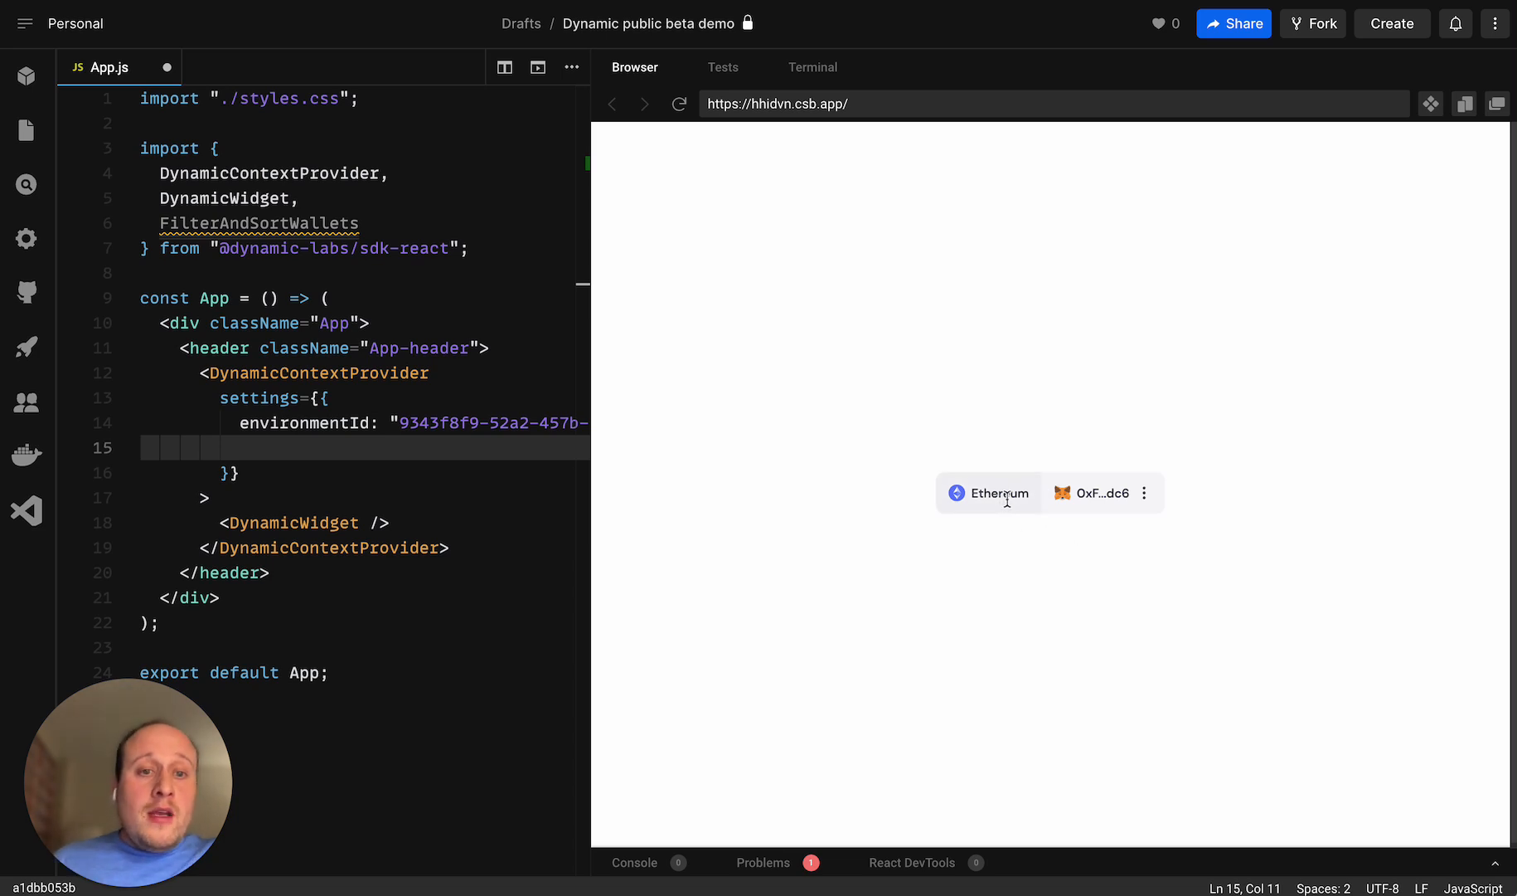
{"action": "left_click", "coordinate": [1103, 493]}
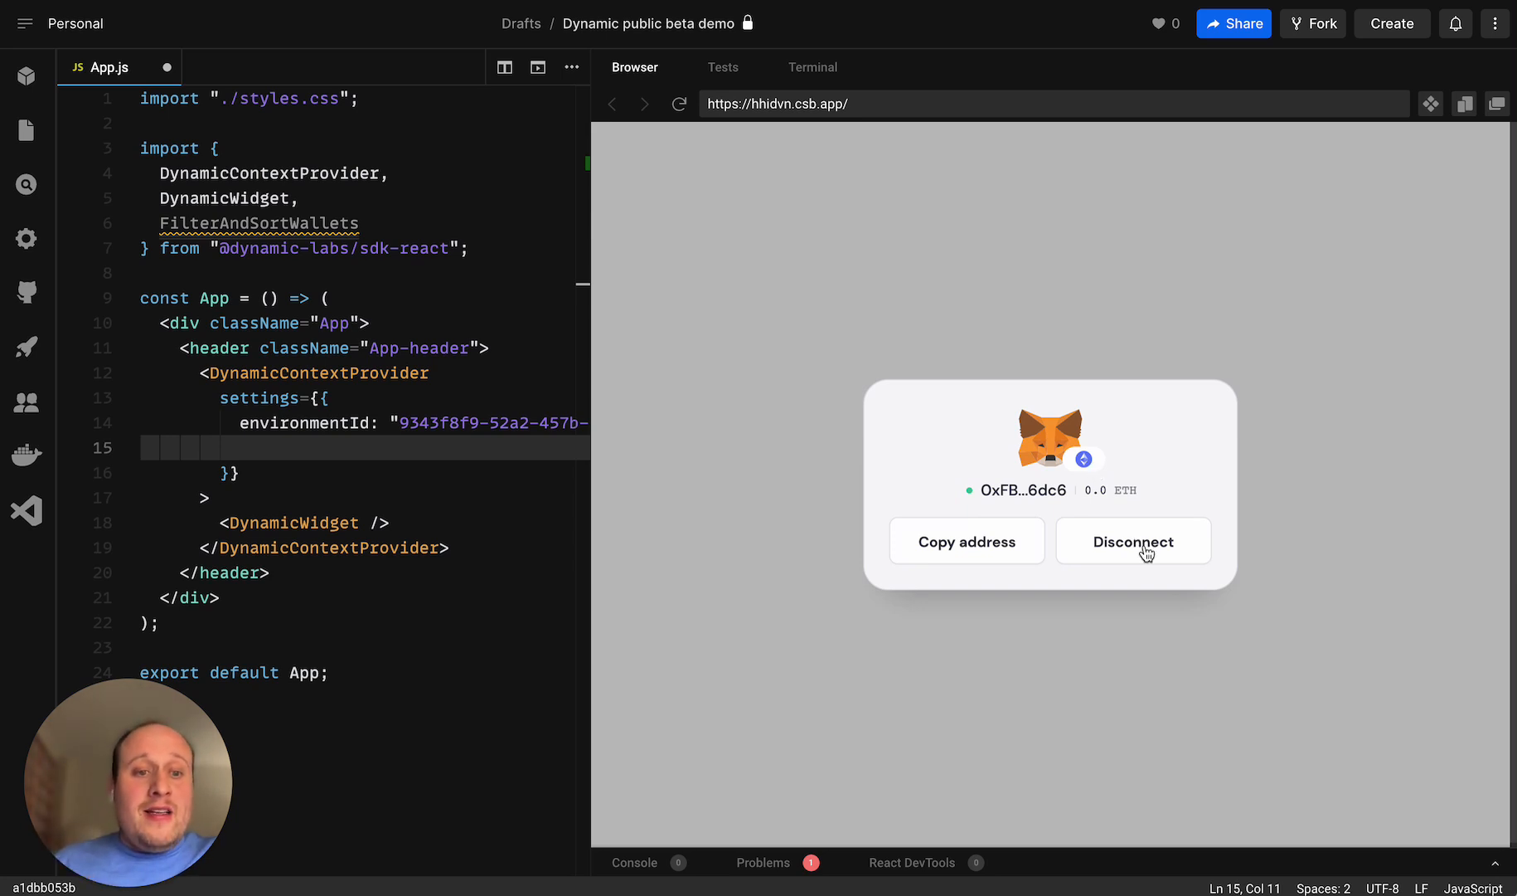
{"action": "left_click", "coordinate": [1144, 548]}
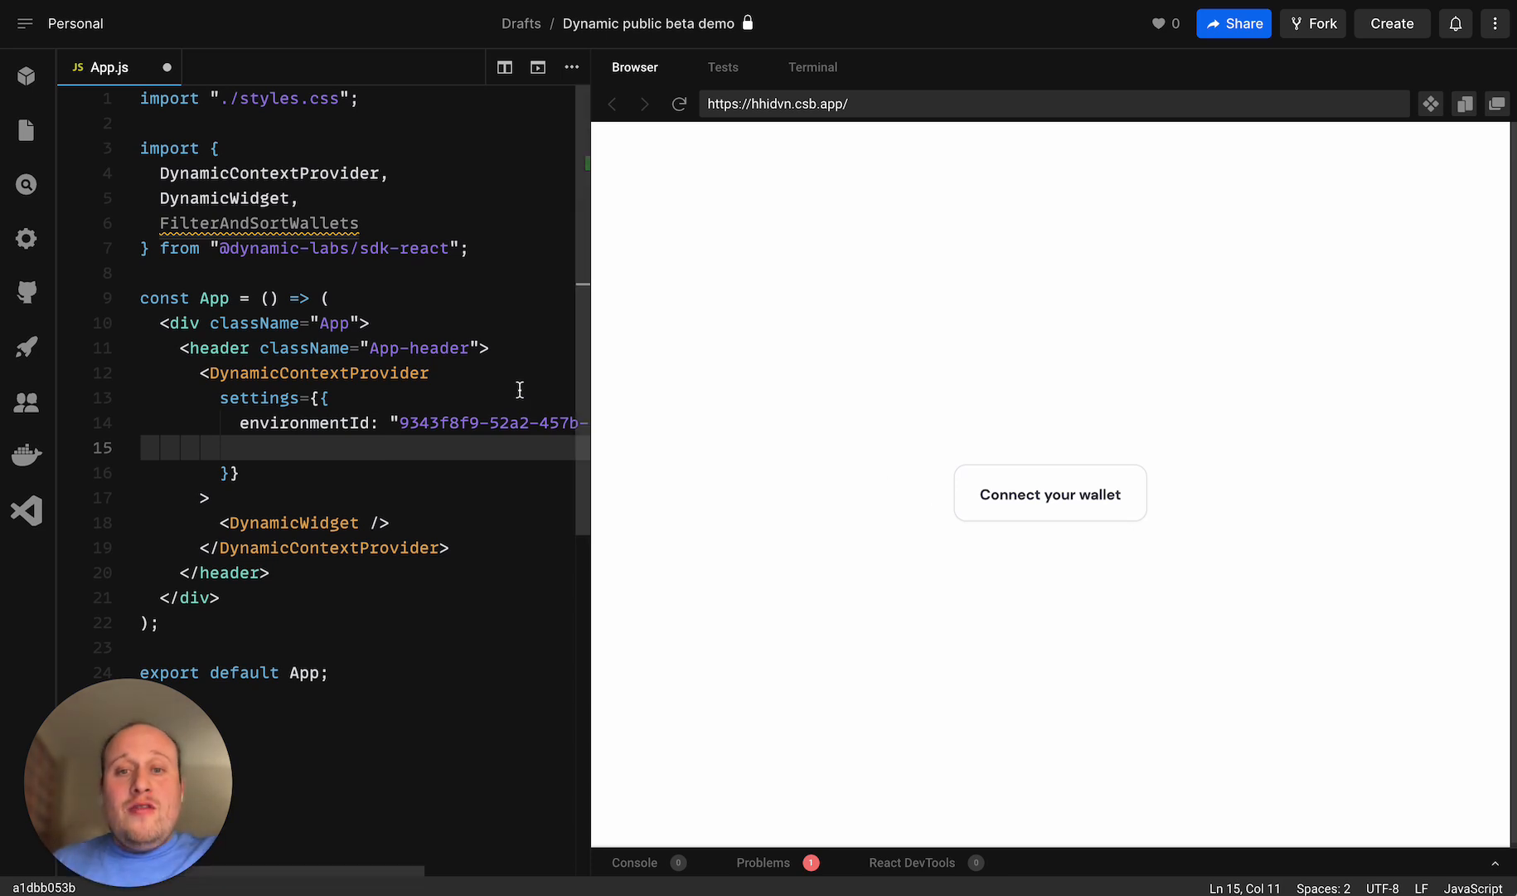
- Add the setting initialAuthenticationMode: "connect-only" below environmentId in the DynamicContextProvider settings
{"action": "left_click", "coordinate": [500, 422]}
{"action": "key", "text": "End"}
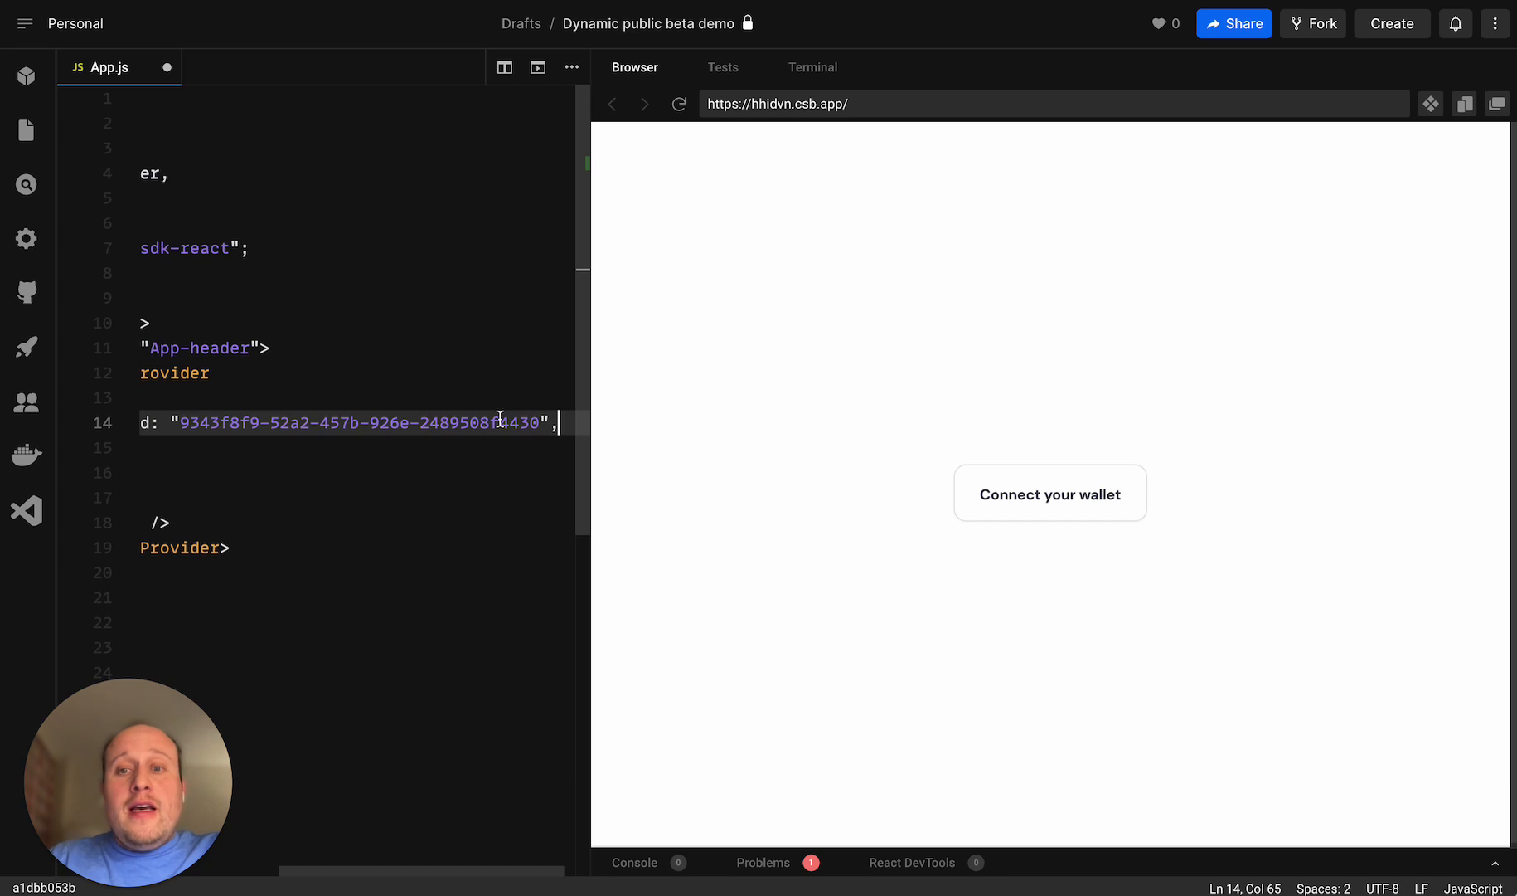
{"action": "key", "text": "Return"}
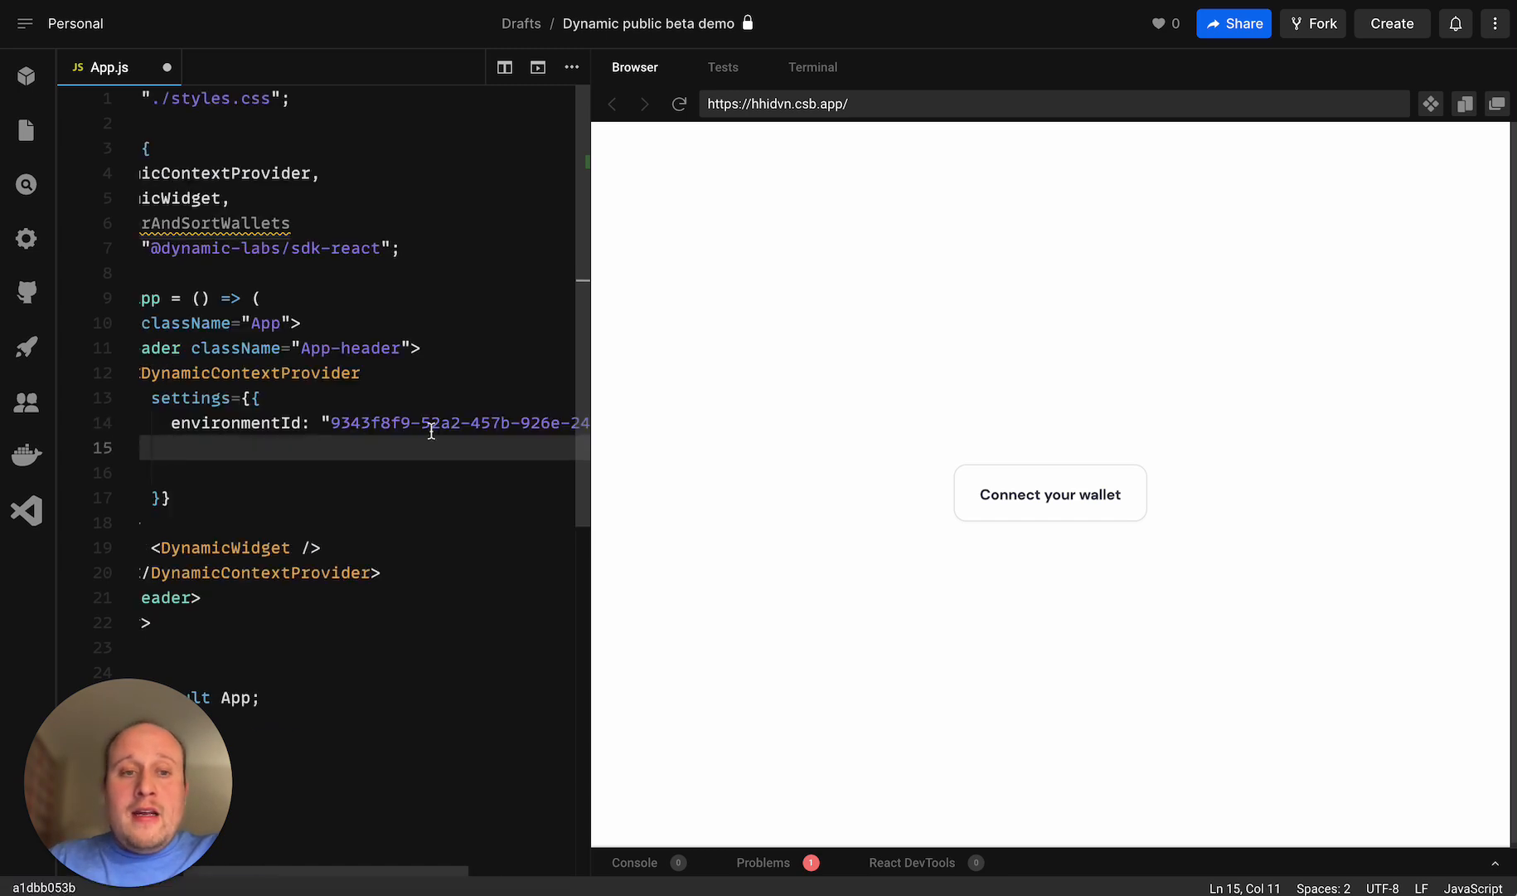
{"action": "type", "text": "initialAuthenticationMode"}
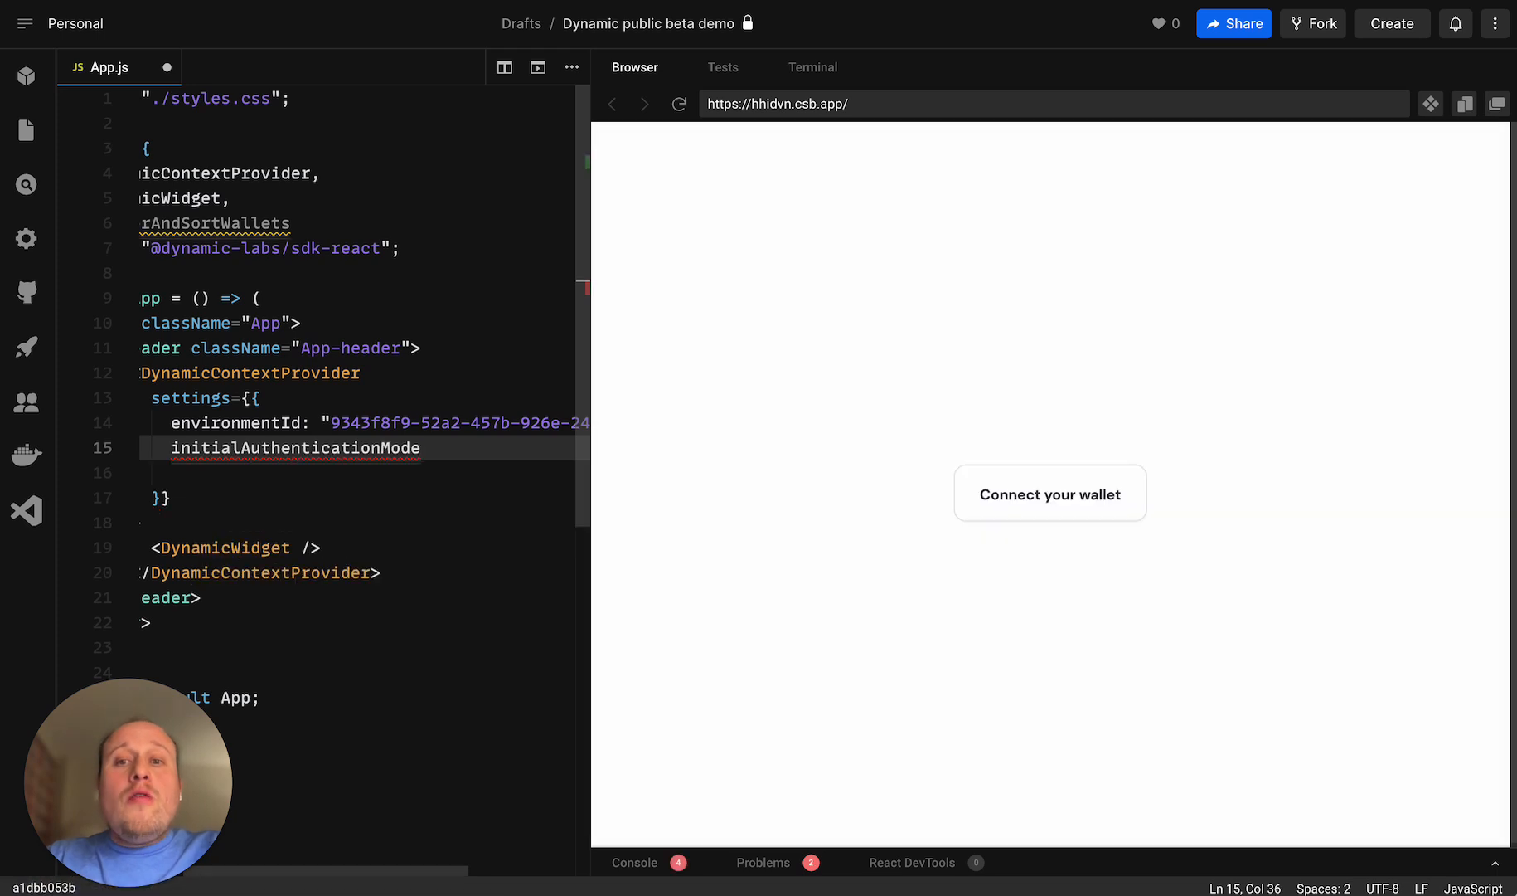
{"action": "type", "text": ": \"c"}
{"action": "key", "text": "Down"}
{"action": "key", "text": "Return"}
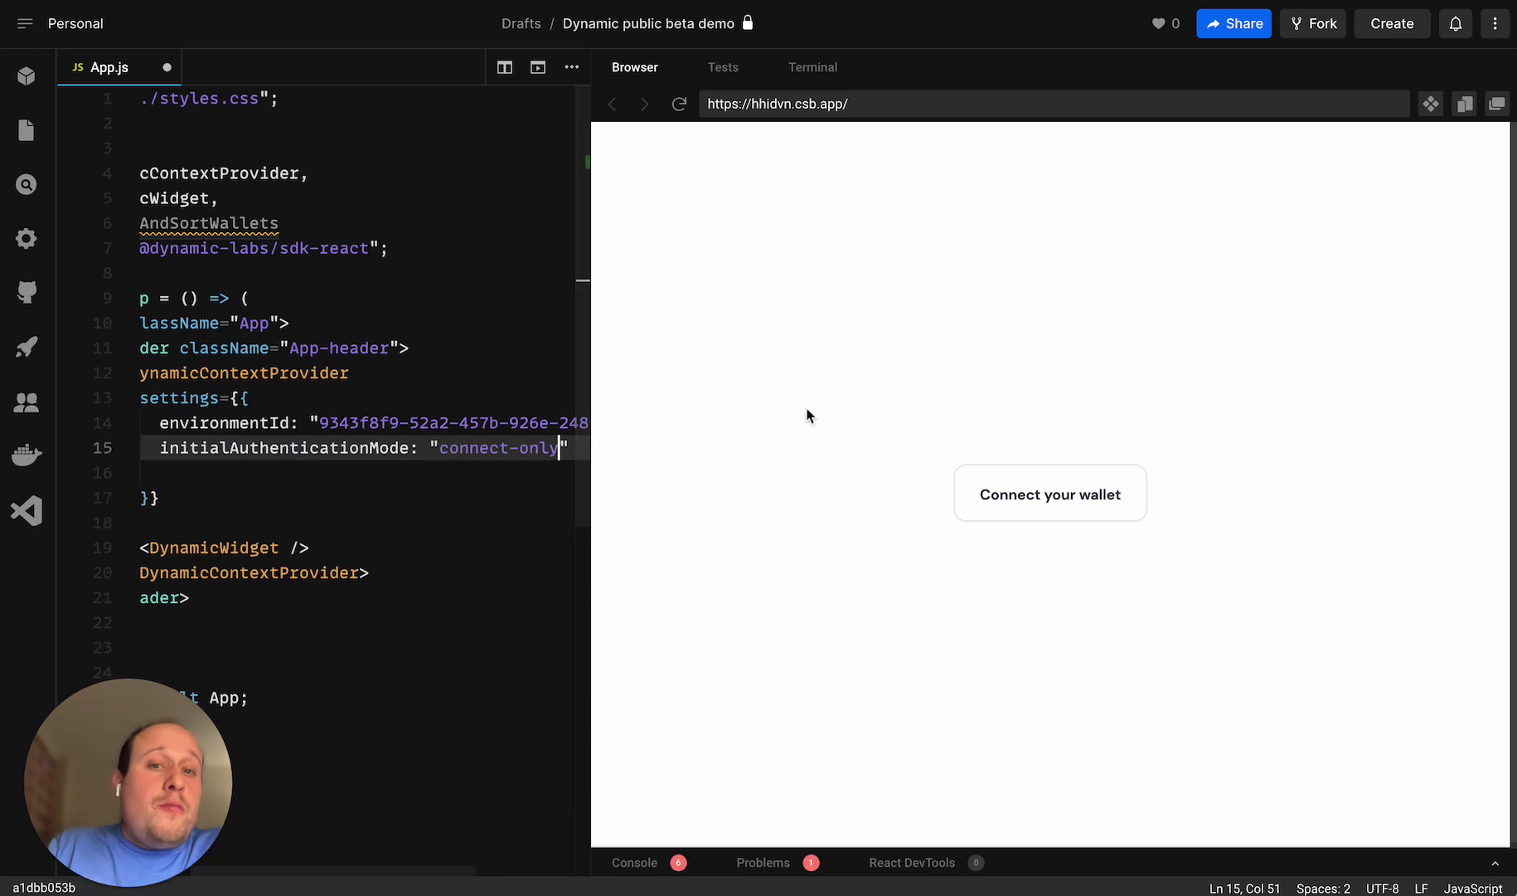
- Reload the preview and test the connect-only login by connecting and disconnecting MetaMask
{"action": "left_click", "coordinate": [680, 104]}
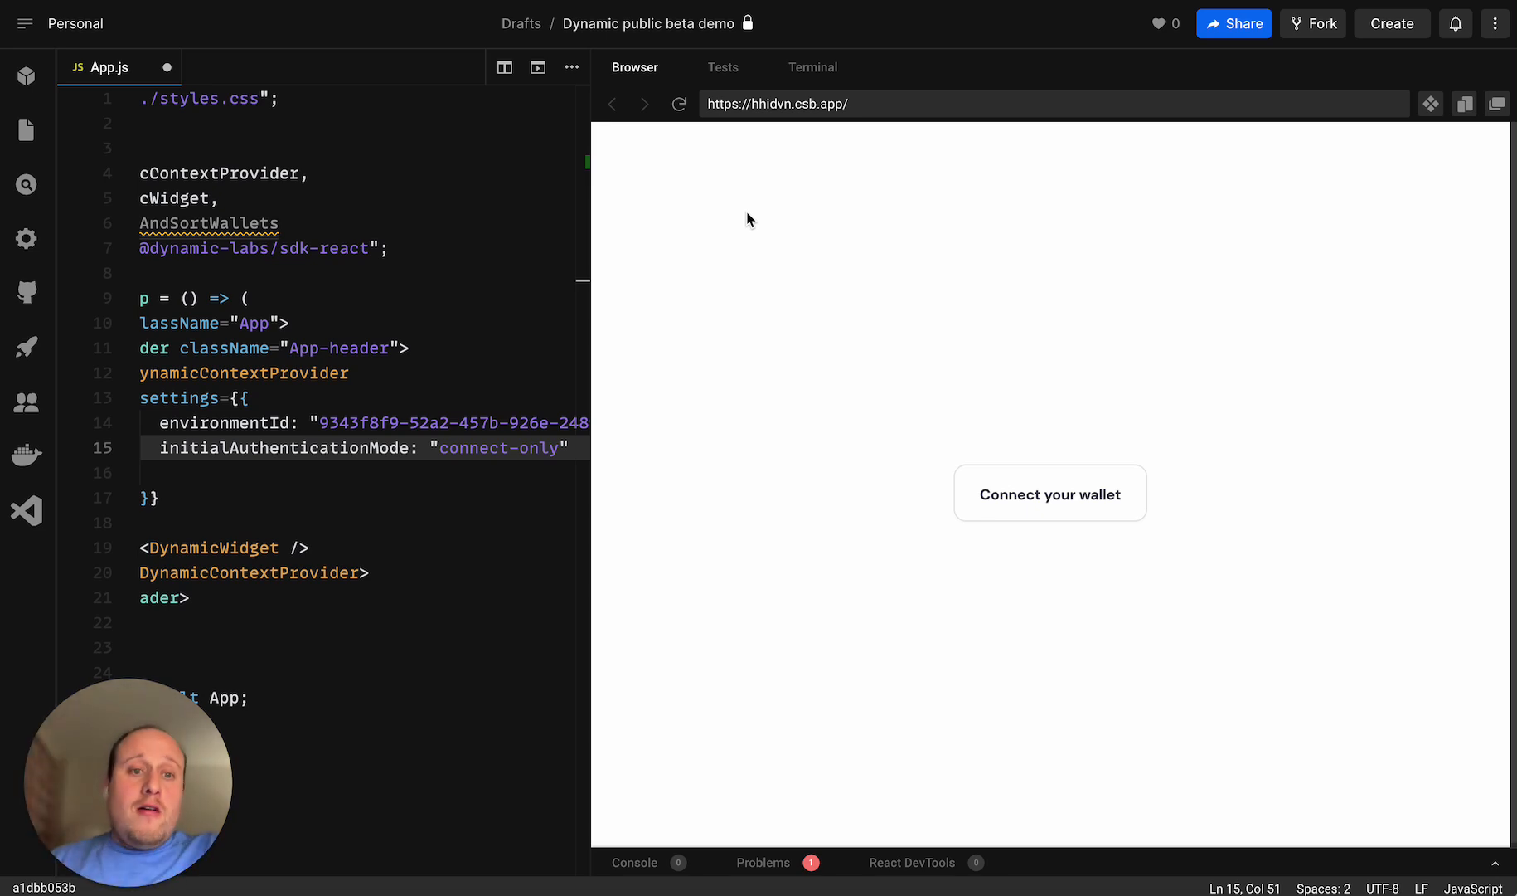
{"action": "left_click", "coordinate": [1047, 490]}
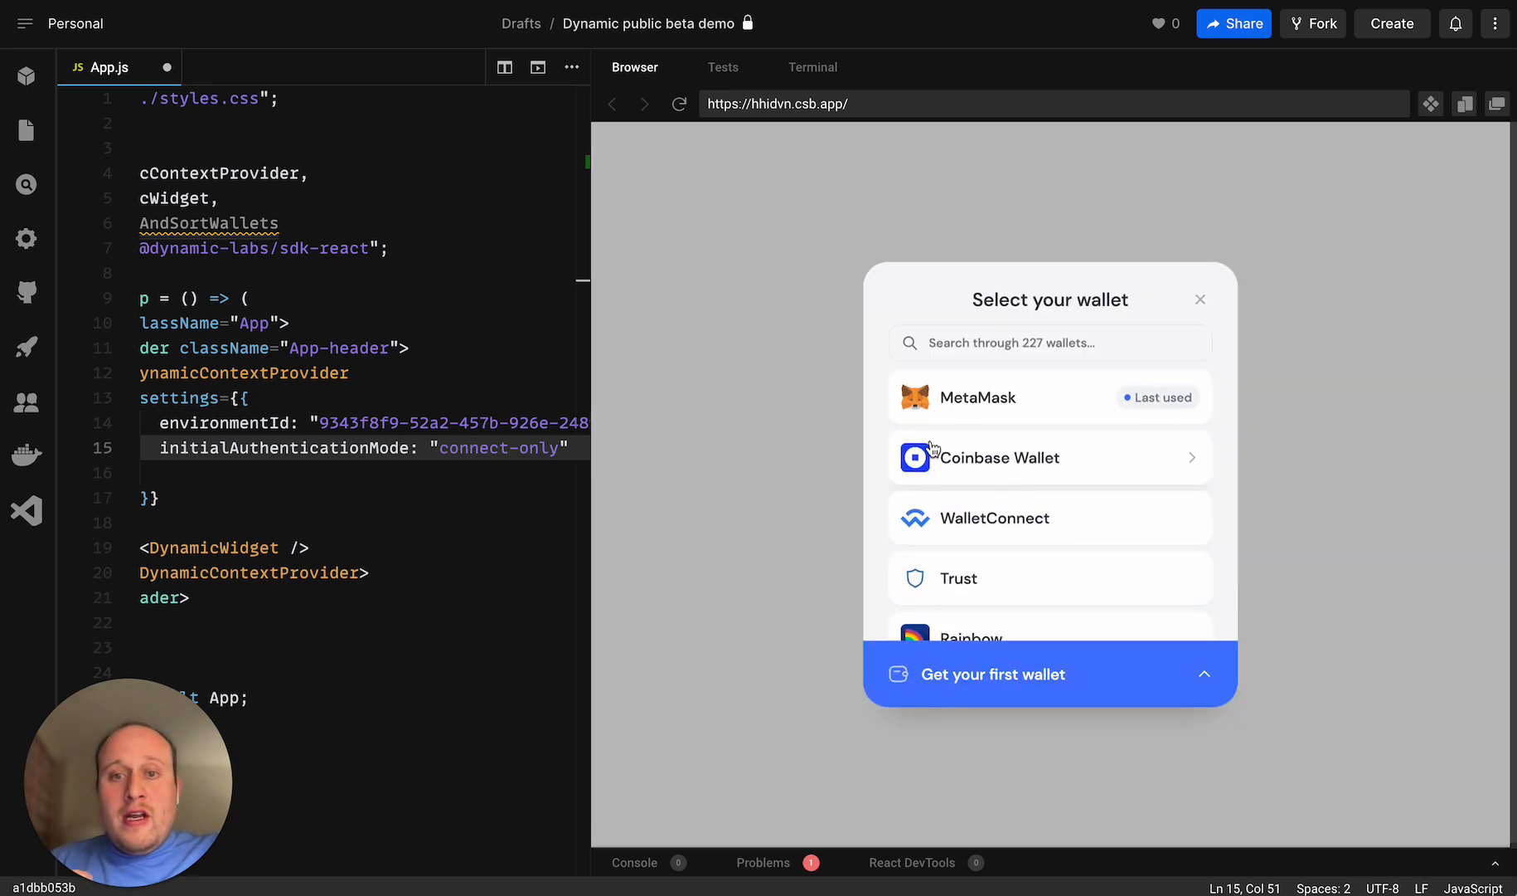
{"action": "left_click", "coordinate": [1035, 398]}
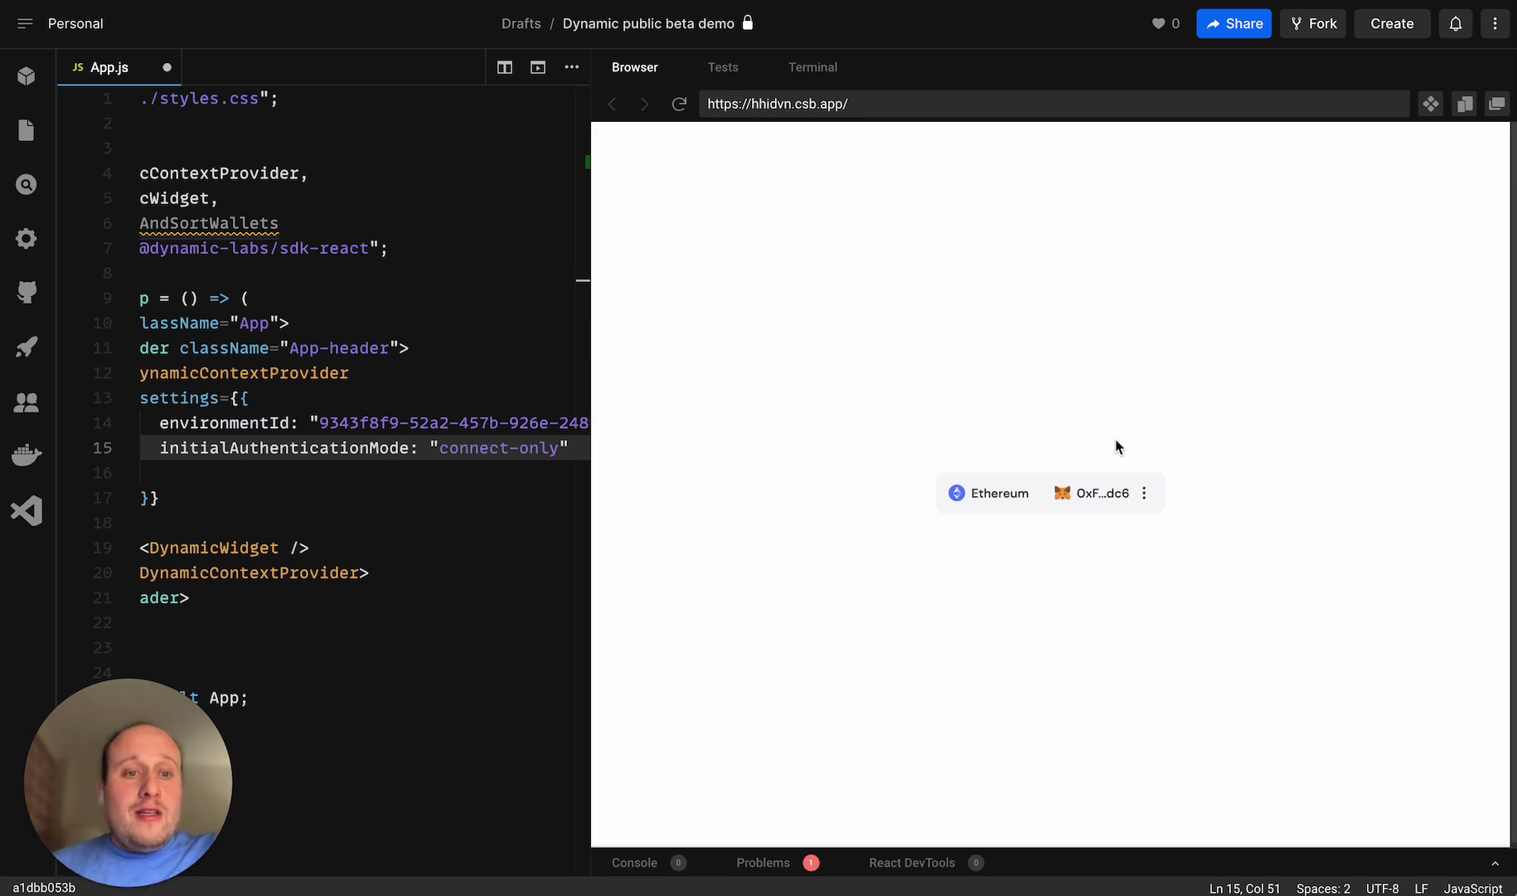
{"action": "left_click", "coordinate": [1113, 493]}
{"action": "left_click", "coordinate": [1138, 545]}
- Replace the initialAuthenticationMode setting with multiWallet: true and save App.js
{"action": "left_click", "coordinate": [541, 448]}
{"action": "key", "text": "super+Right"}
{"action": "key", "text": "super+shift+Left"}
{"action": "key", "text": "BackSpace"}
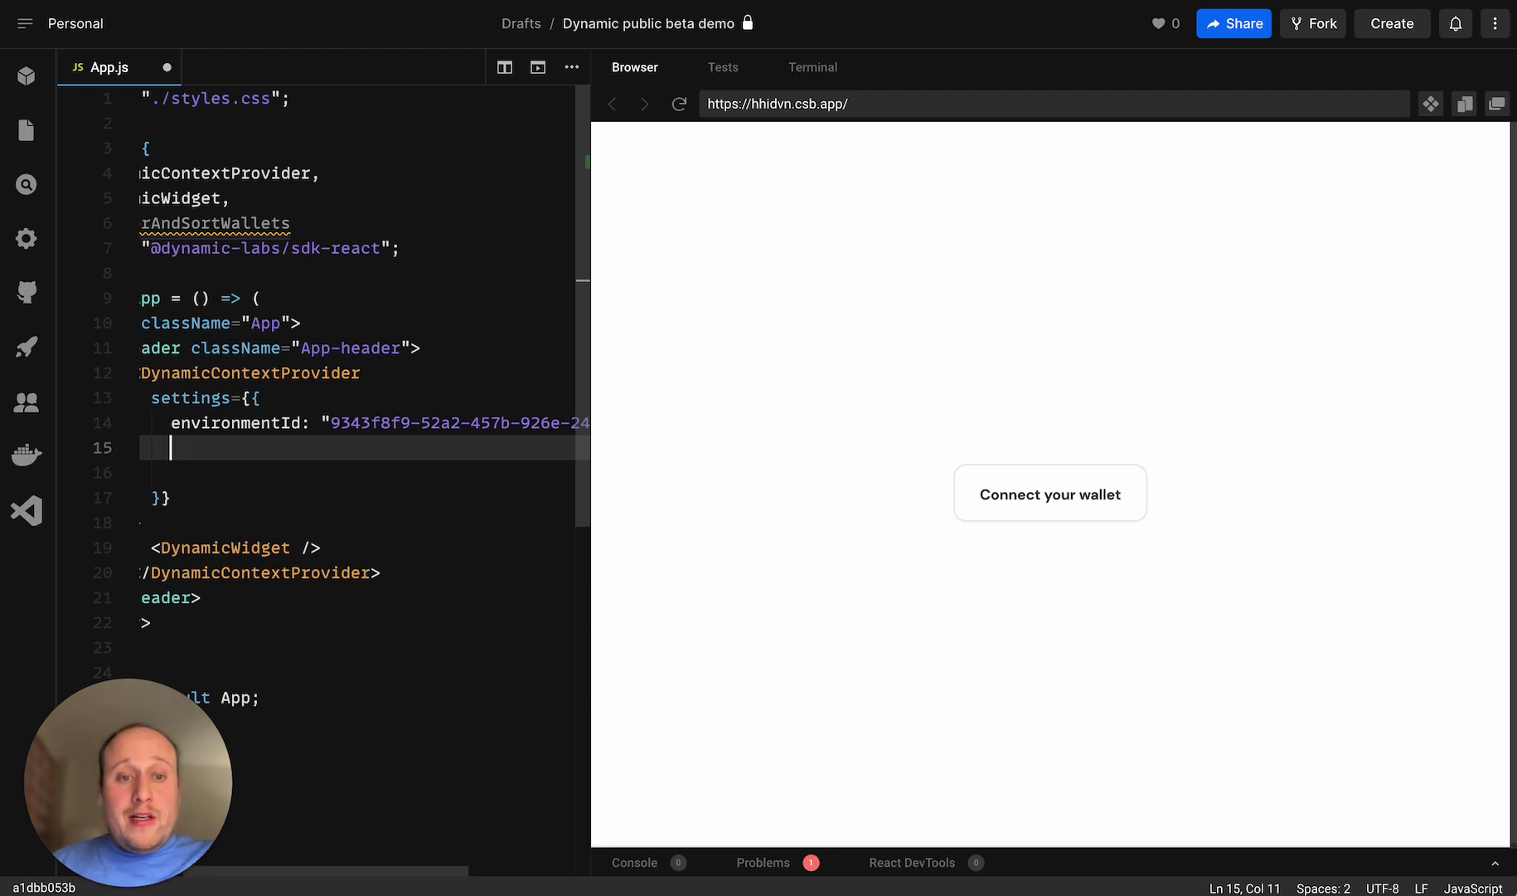
{"action": "type", "text": "multiWallet: true,"}
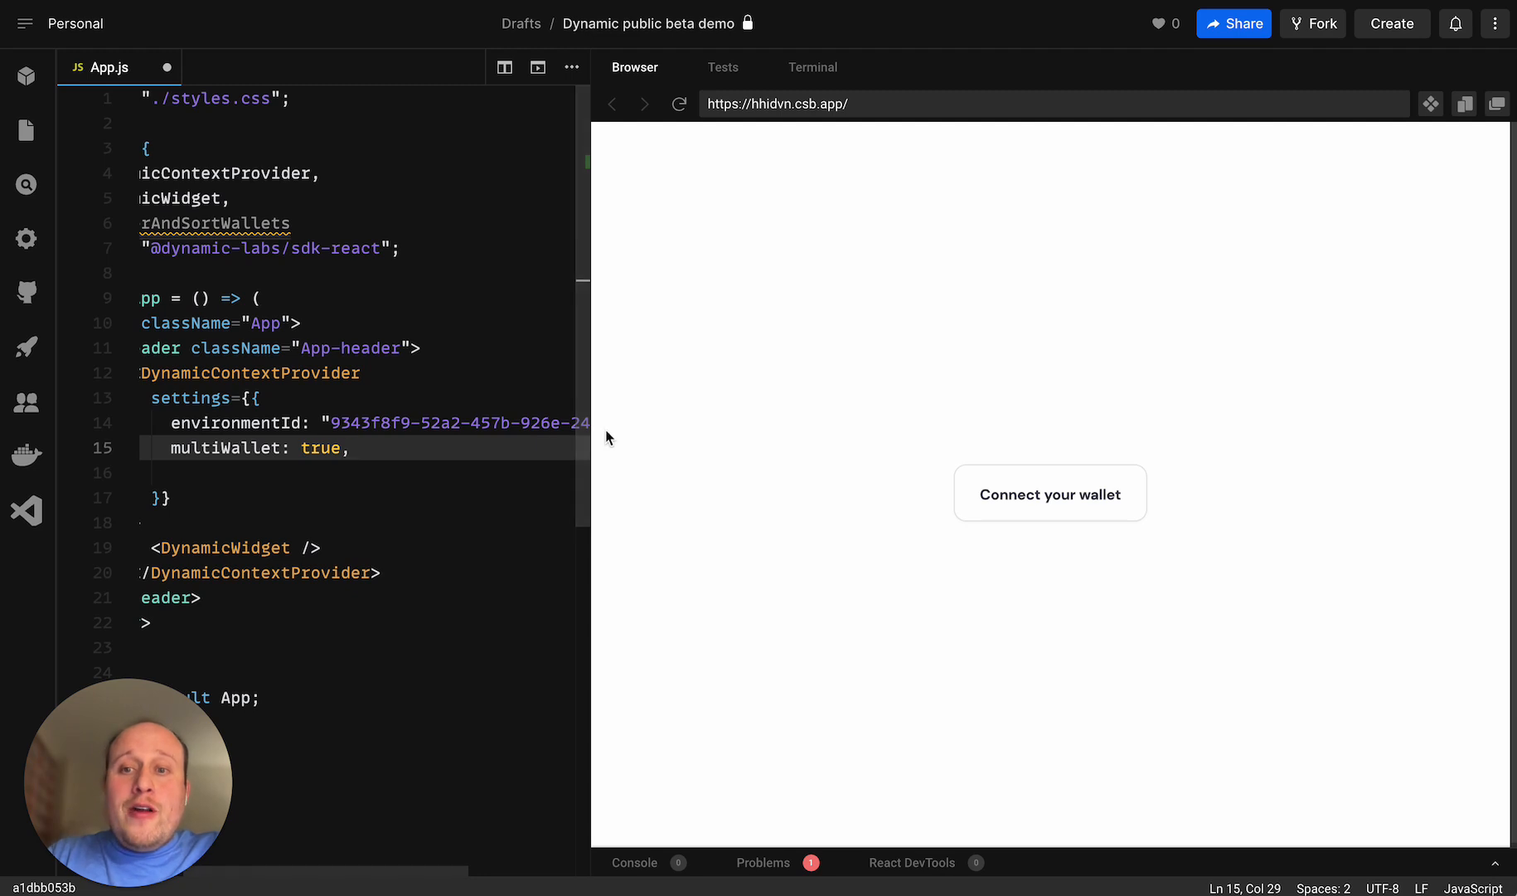
{"action": "left_click", "coordinate": [679, 104]}
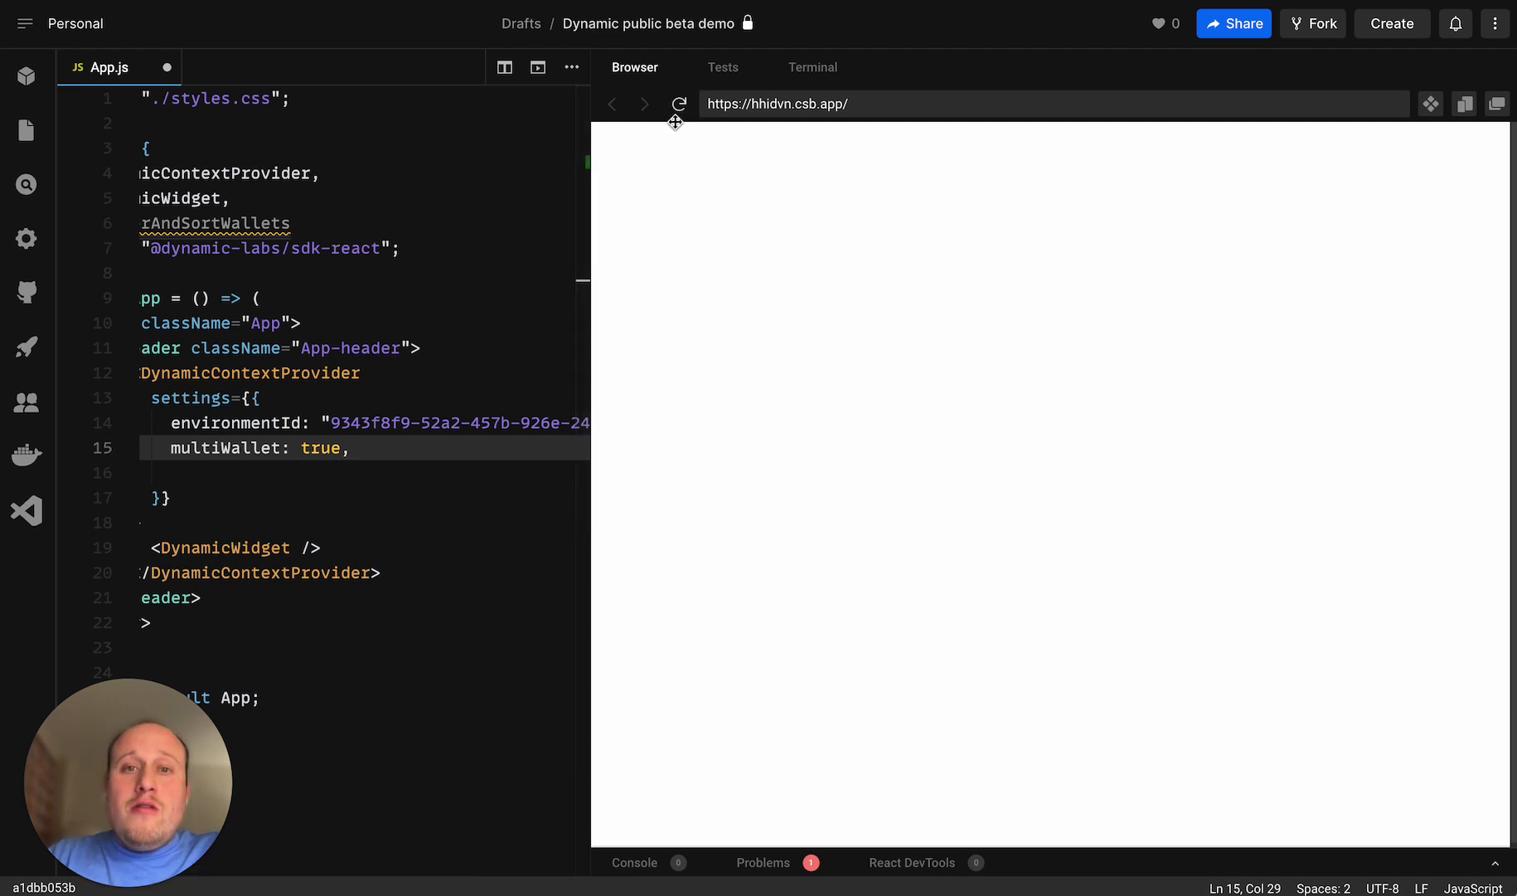
{"action": "left_click", "coordinate": [479, 263]}
{"action": "key", "text": "ctrl+s"}
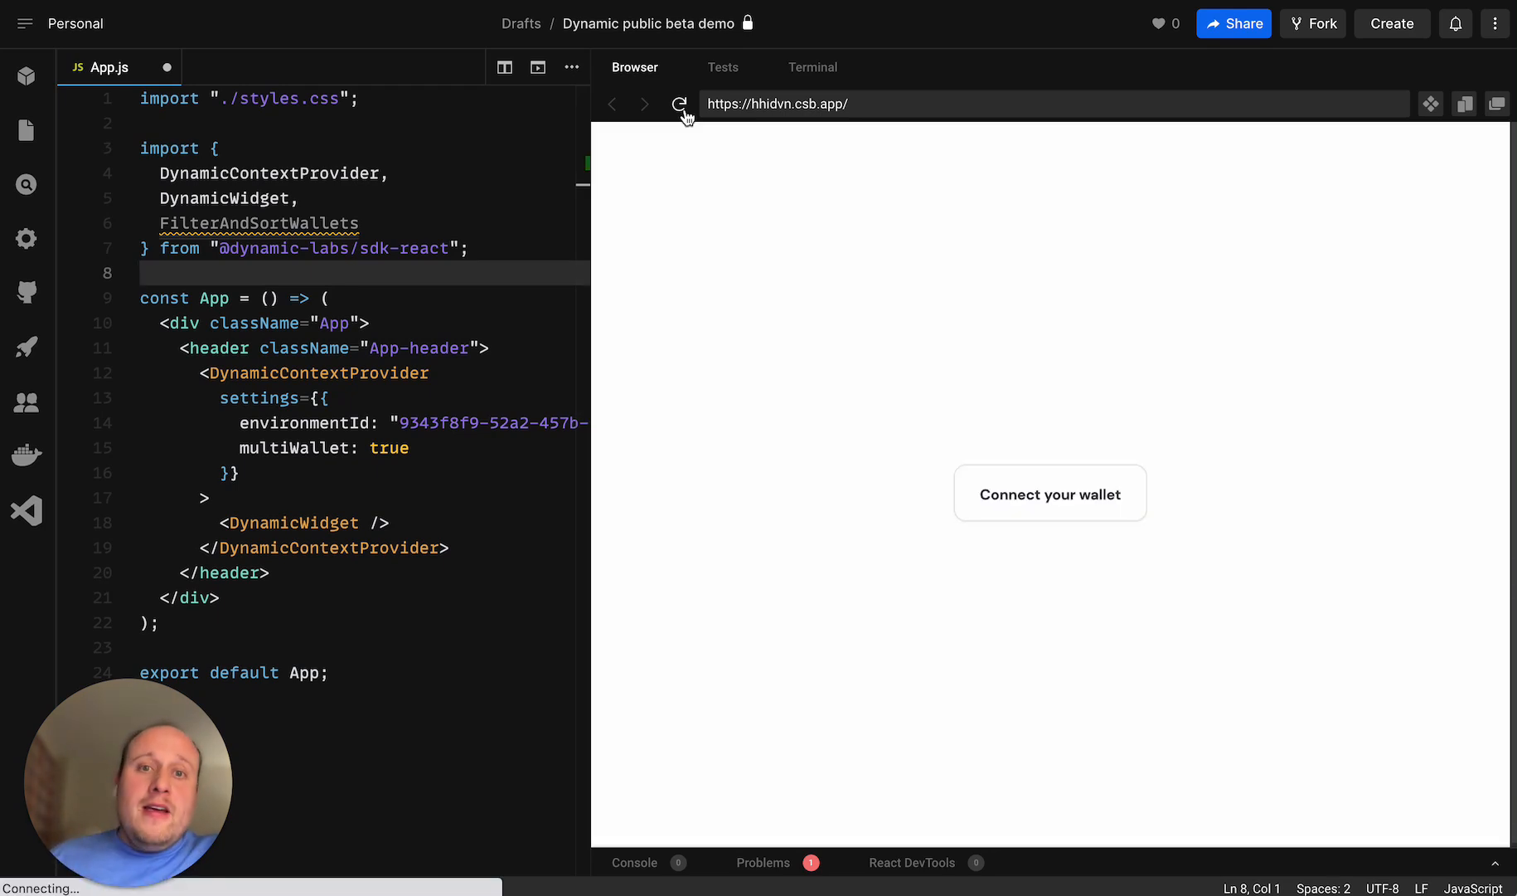
- Reload the preview and sign in with MetaMask, approving its signature request
{"action": "left_click", "coordinate": [684, 111]}
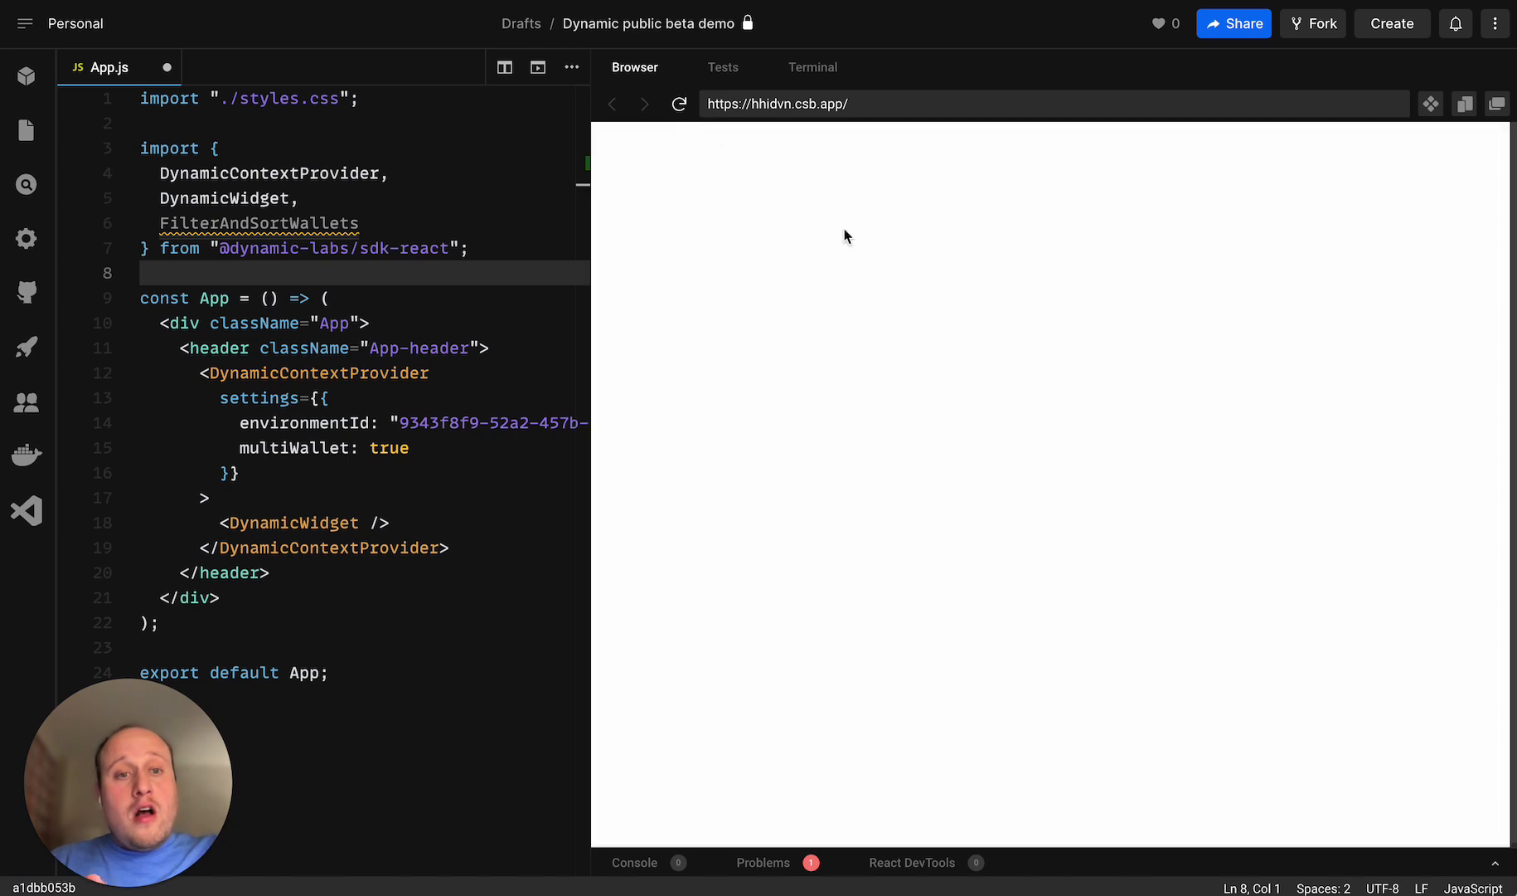
{"action": "left_click", "coordinate": [1055, 497]}
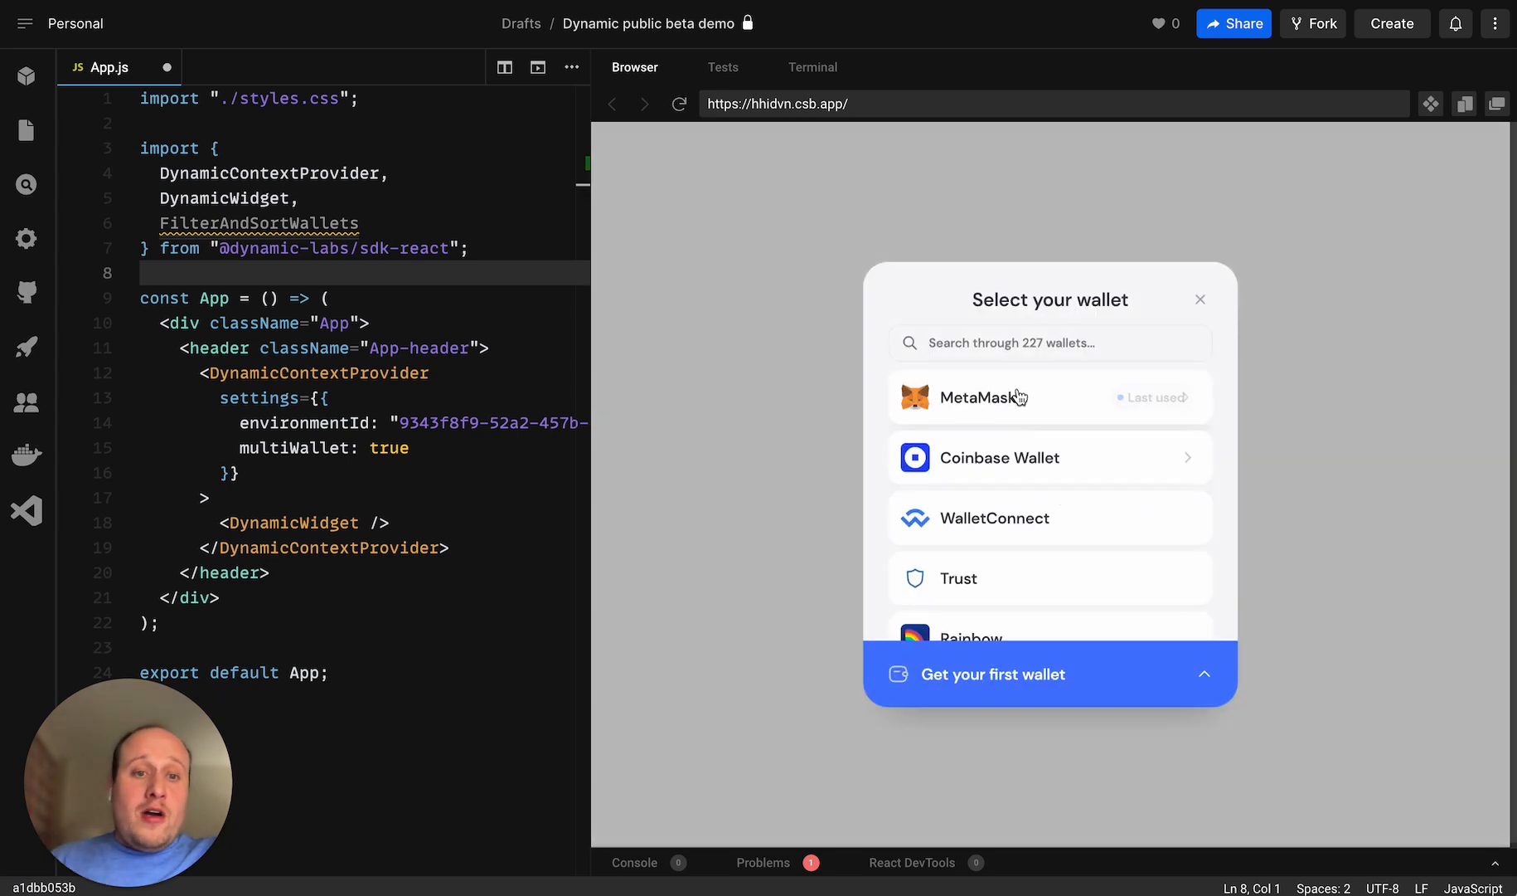
{"action": "left_click", "coordinate": [1020, 397]}
{"action": "scroll", "coordinate": [1457, 394], "scroll_direction": "down", "scroll_amount": 3}
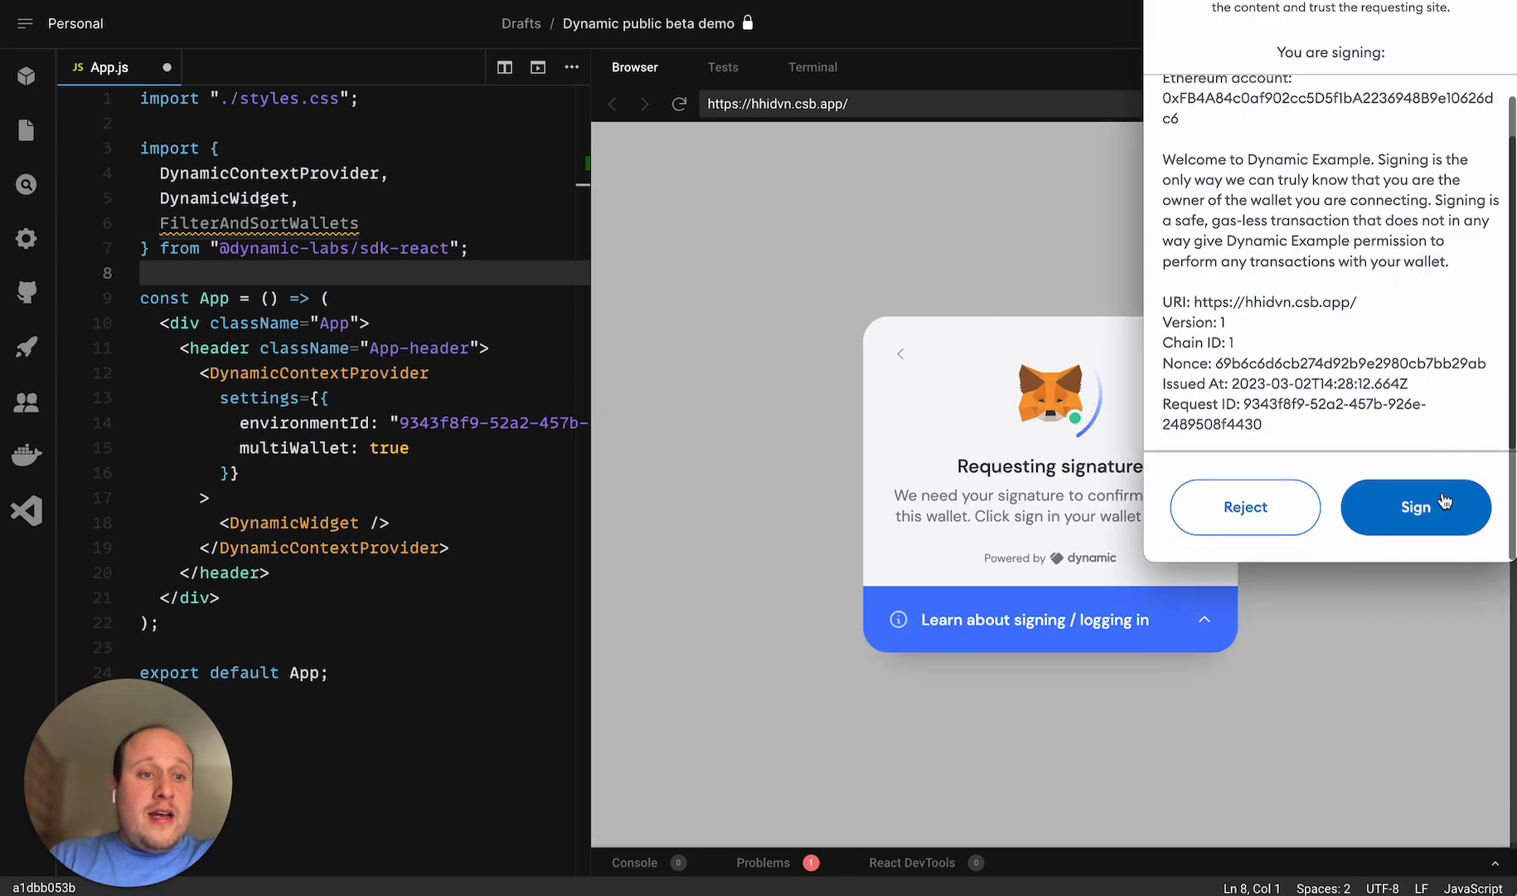
{"action": "left_click", "coordinate": [1443, 506]}
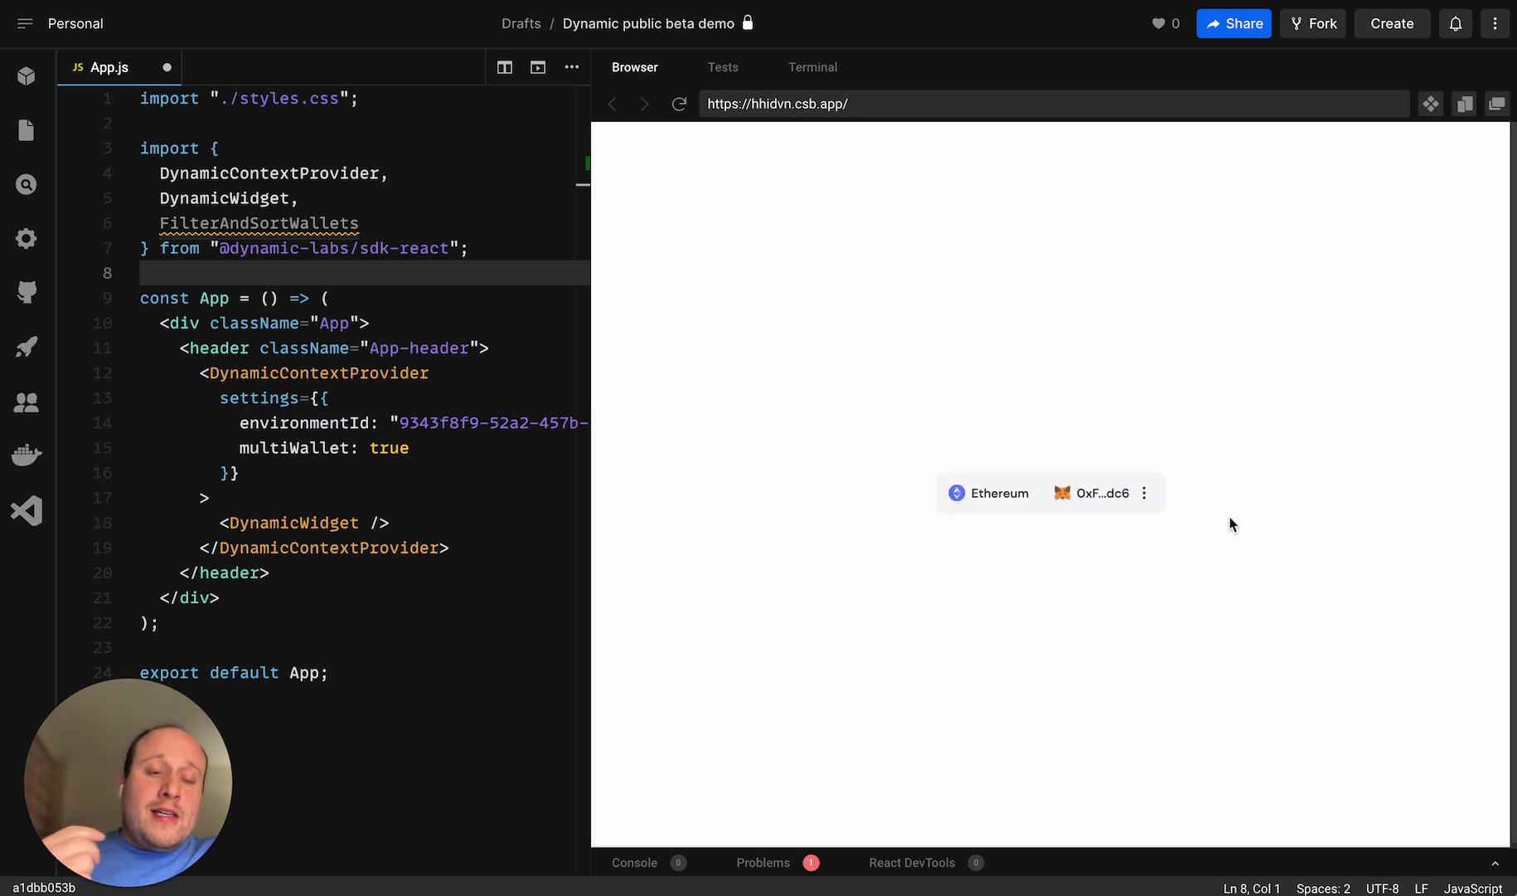
- Inspect the wallet list offered for linking a new wallet to the connected account, and log out
{"action": "left_click", "coordinate": [1086, 496]}
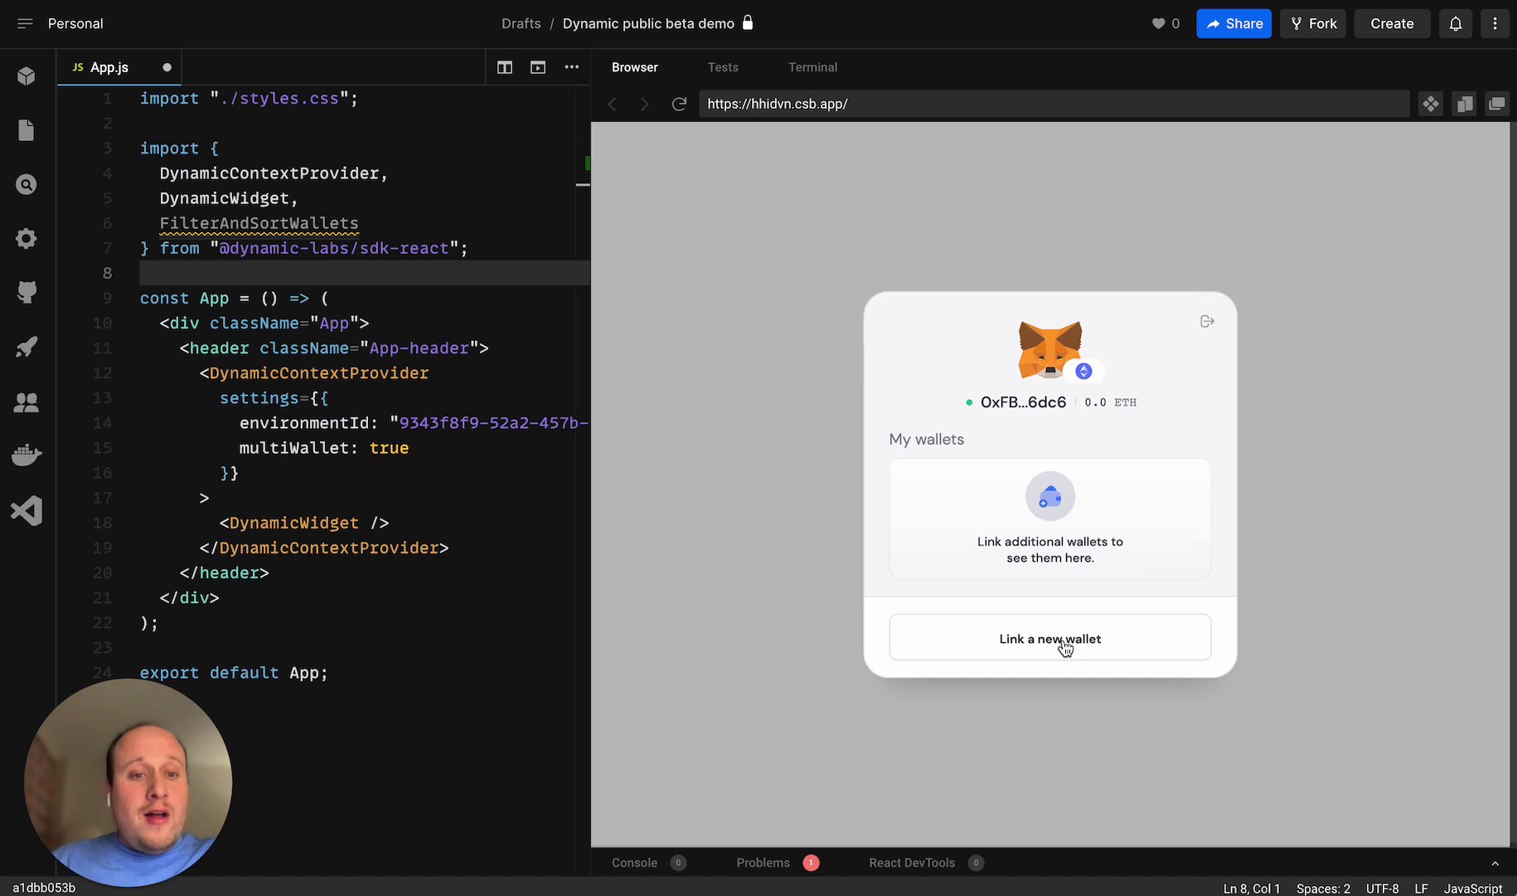
{"action": "left_click", "coordinate": [1086, 645]}
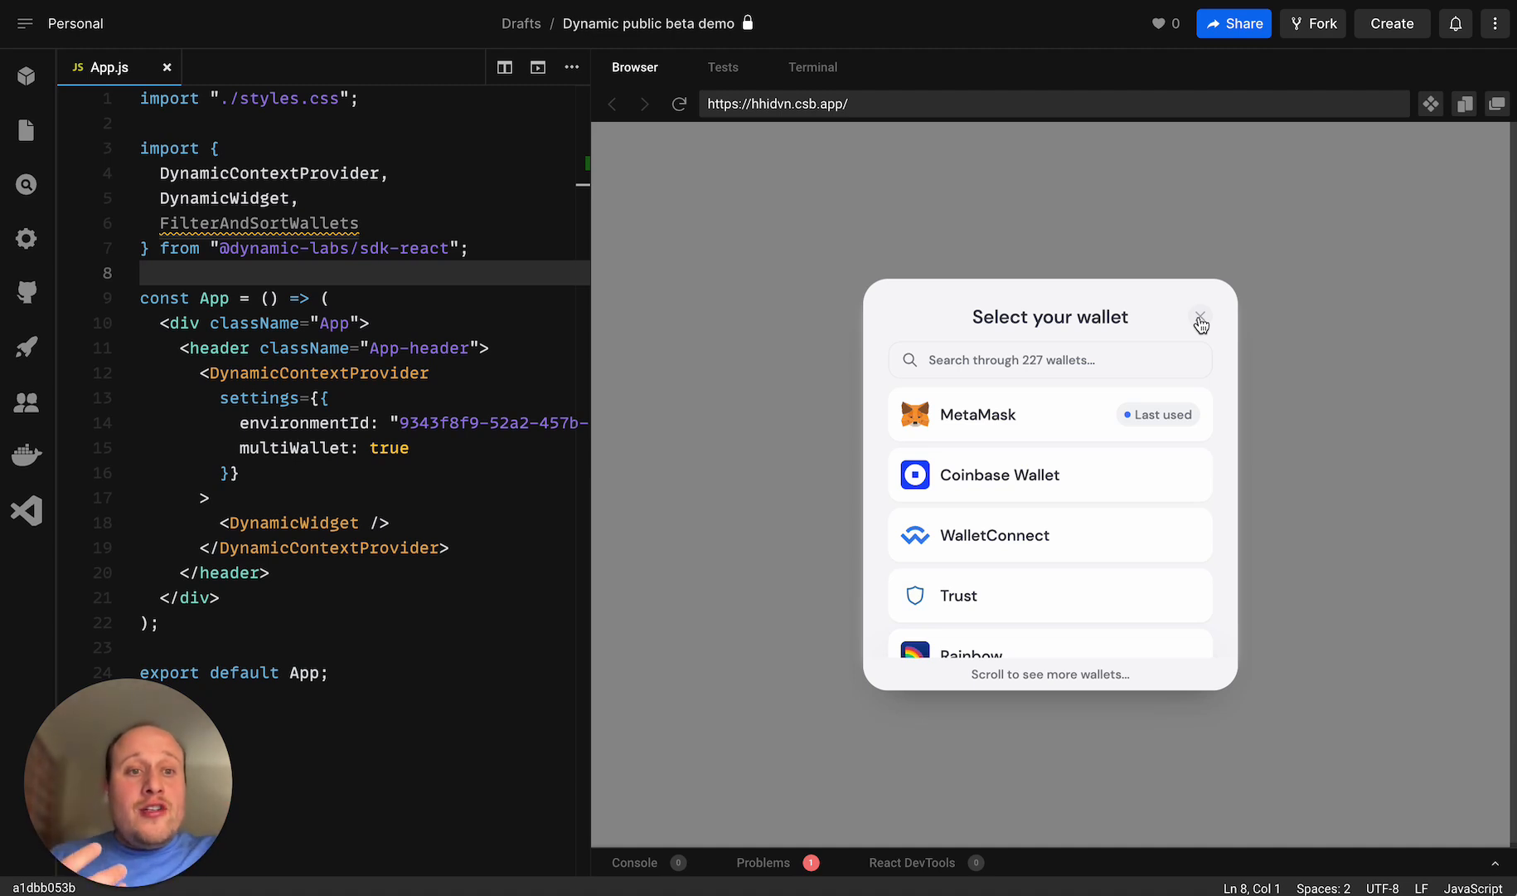
{"action": "left_click", "coordinate": [1201, 322]}
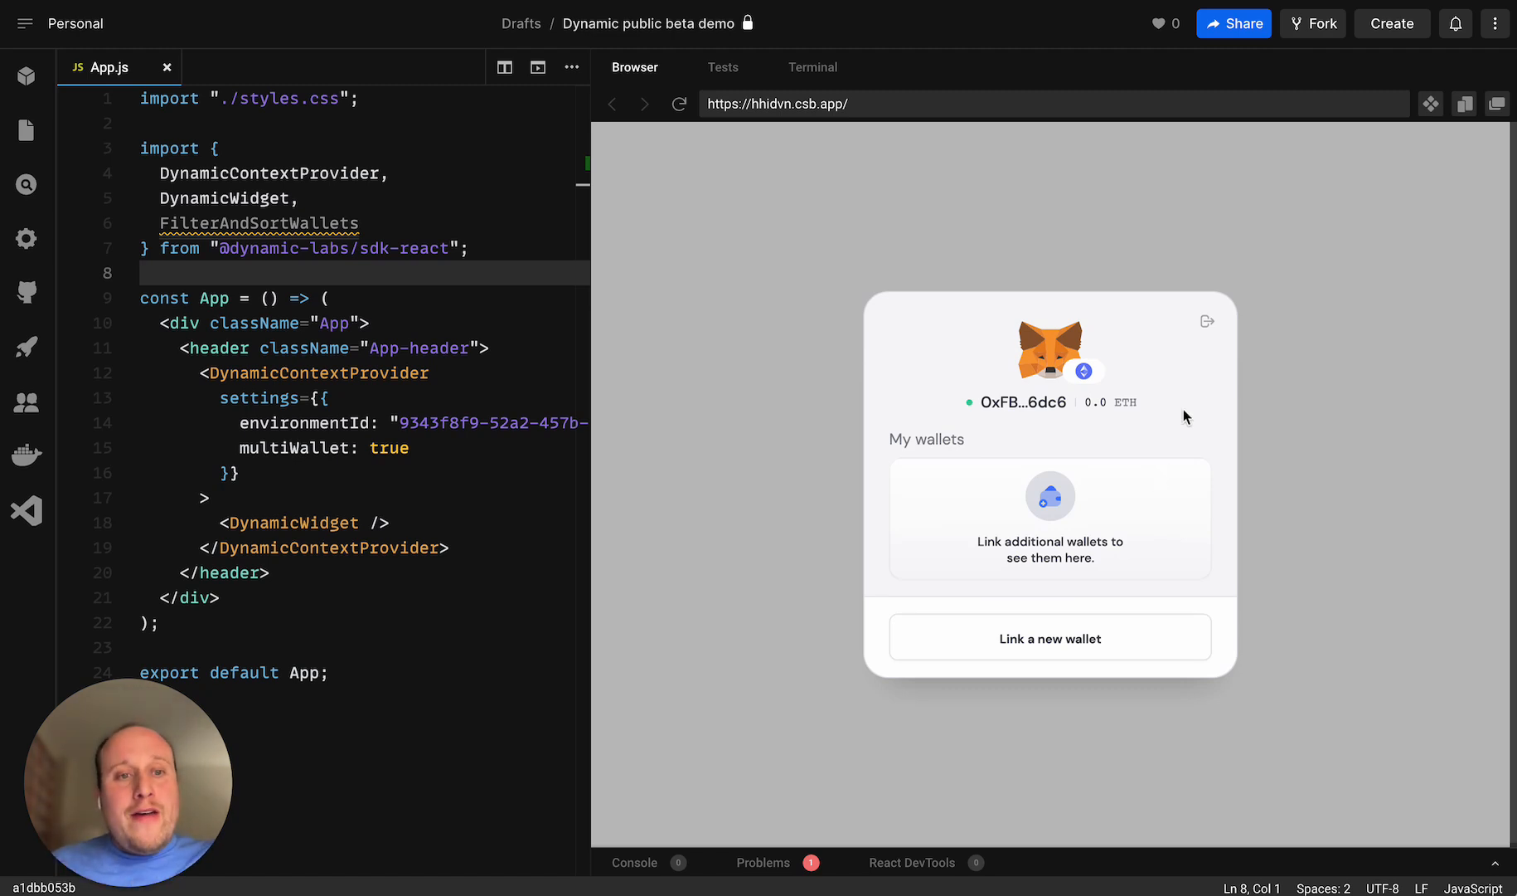
{"action": "left_click", "coordinate": [1208, 323]}
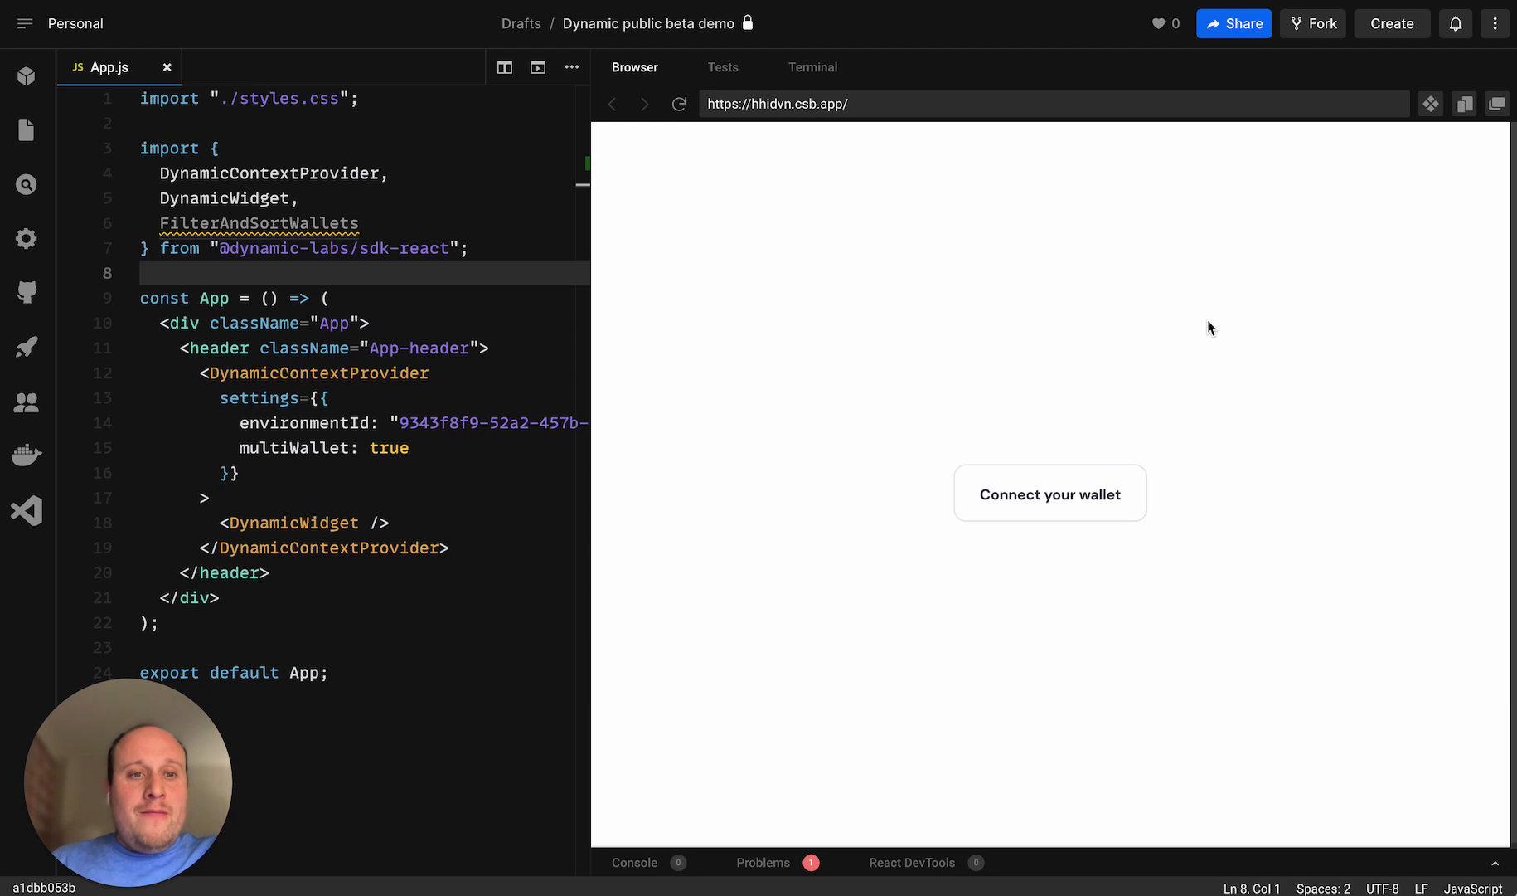
- Add a walletsFilter setting below multiWallet with FilterAndSortWallets as its value
{"action": "left_click", "coordinate": [405, 448]}
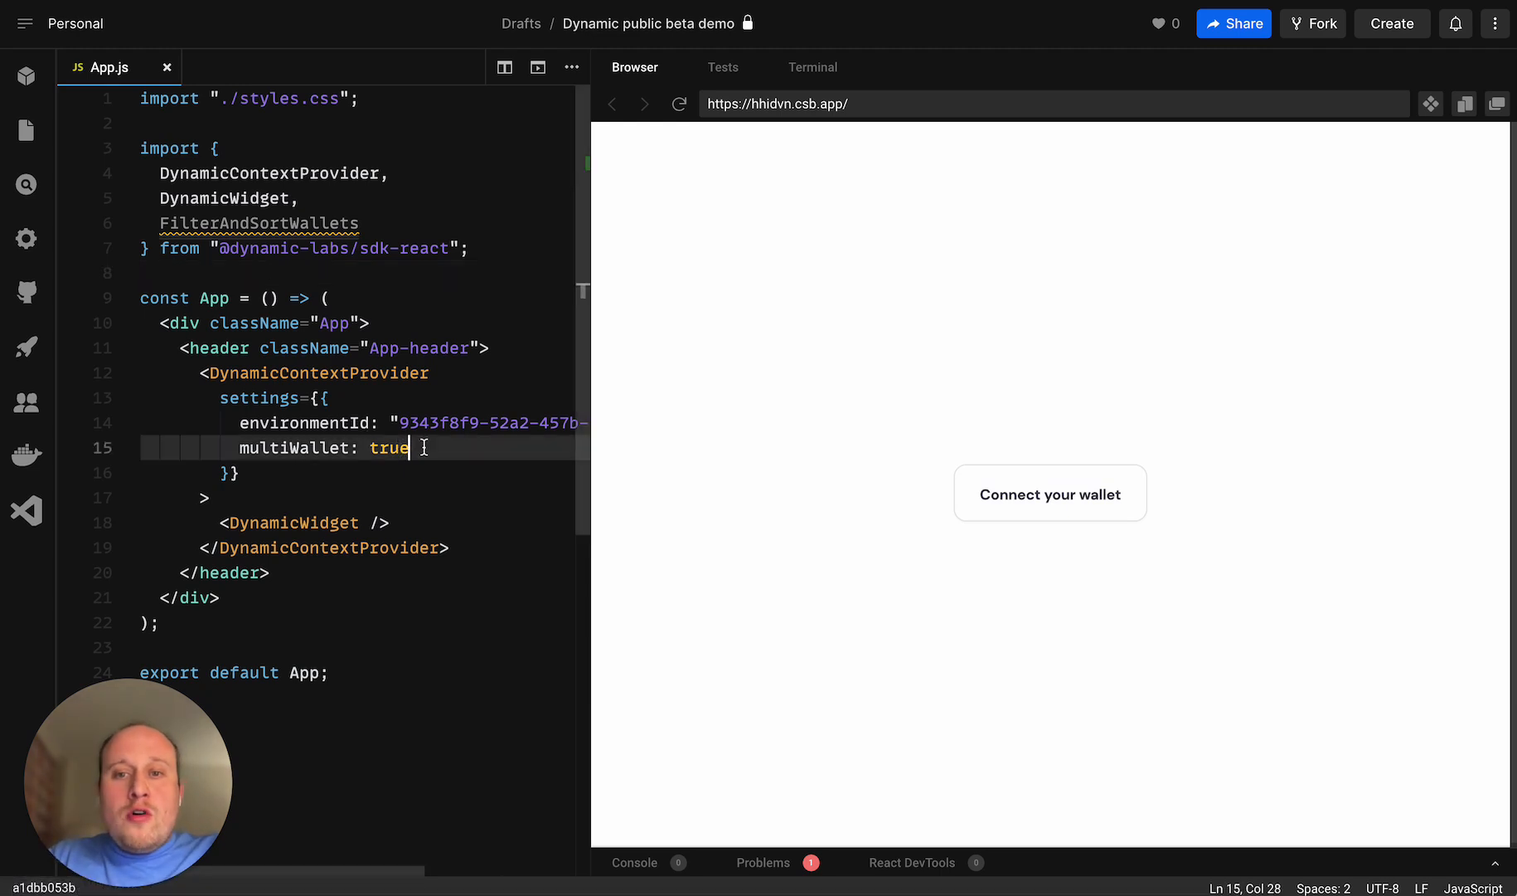
{"action": "type", "text": ","}
{"action": "key", "text": "Return"}
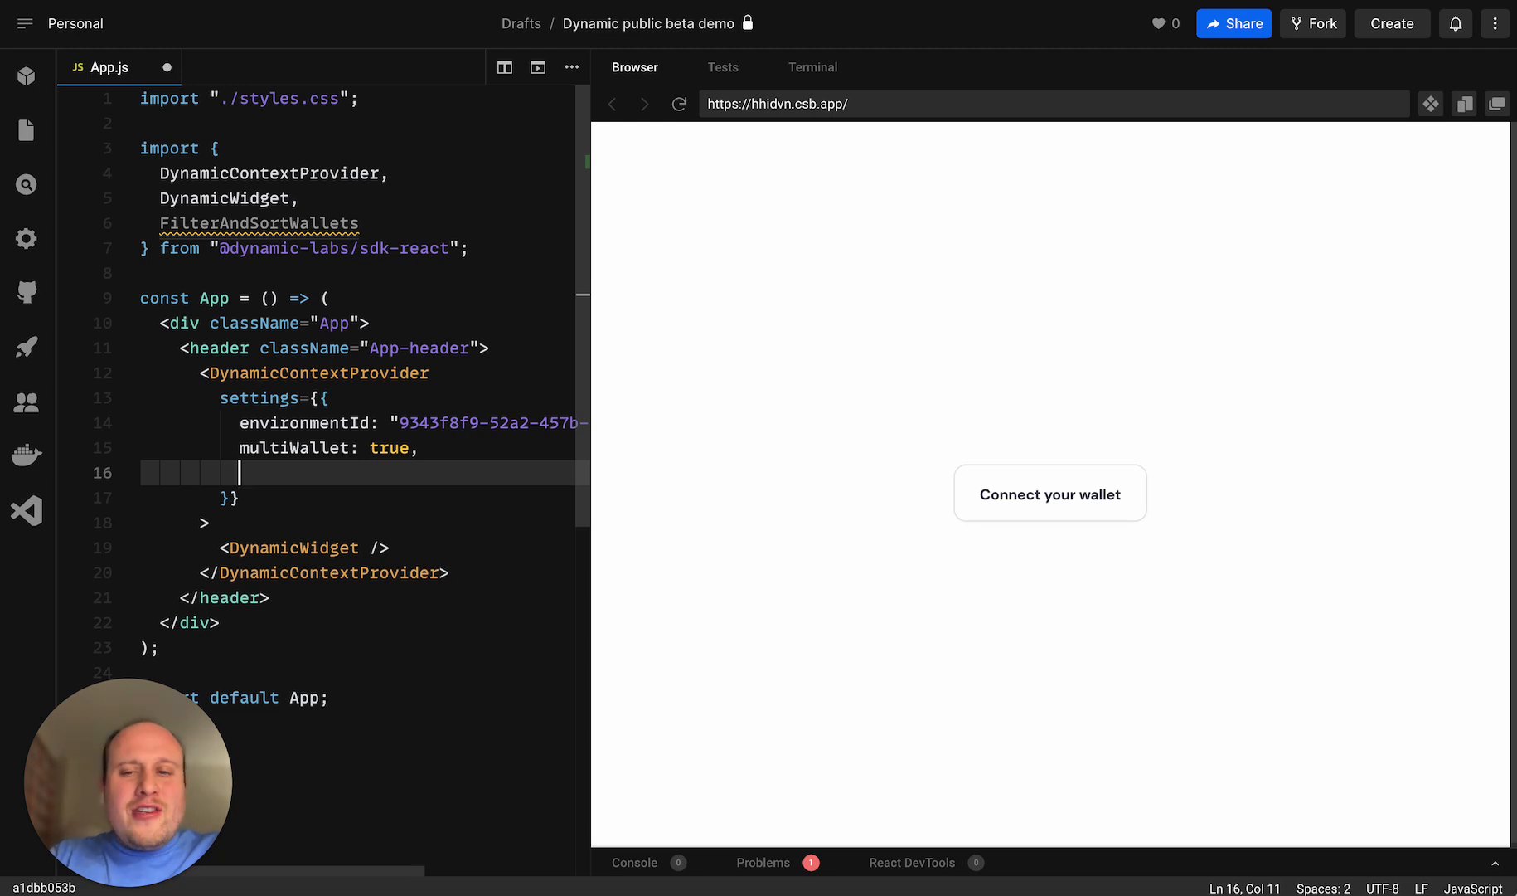
{"action": "type", "text": "wal"}
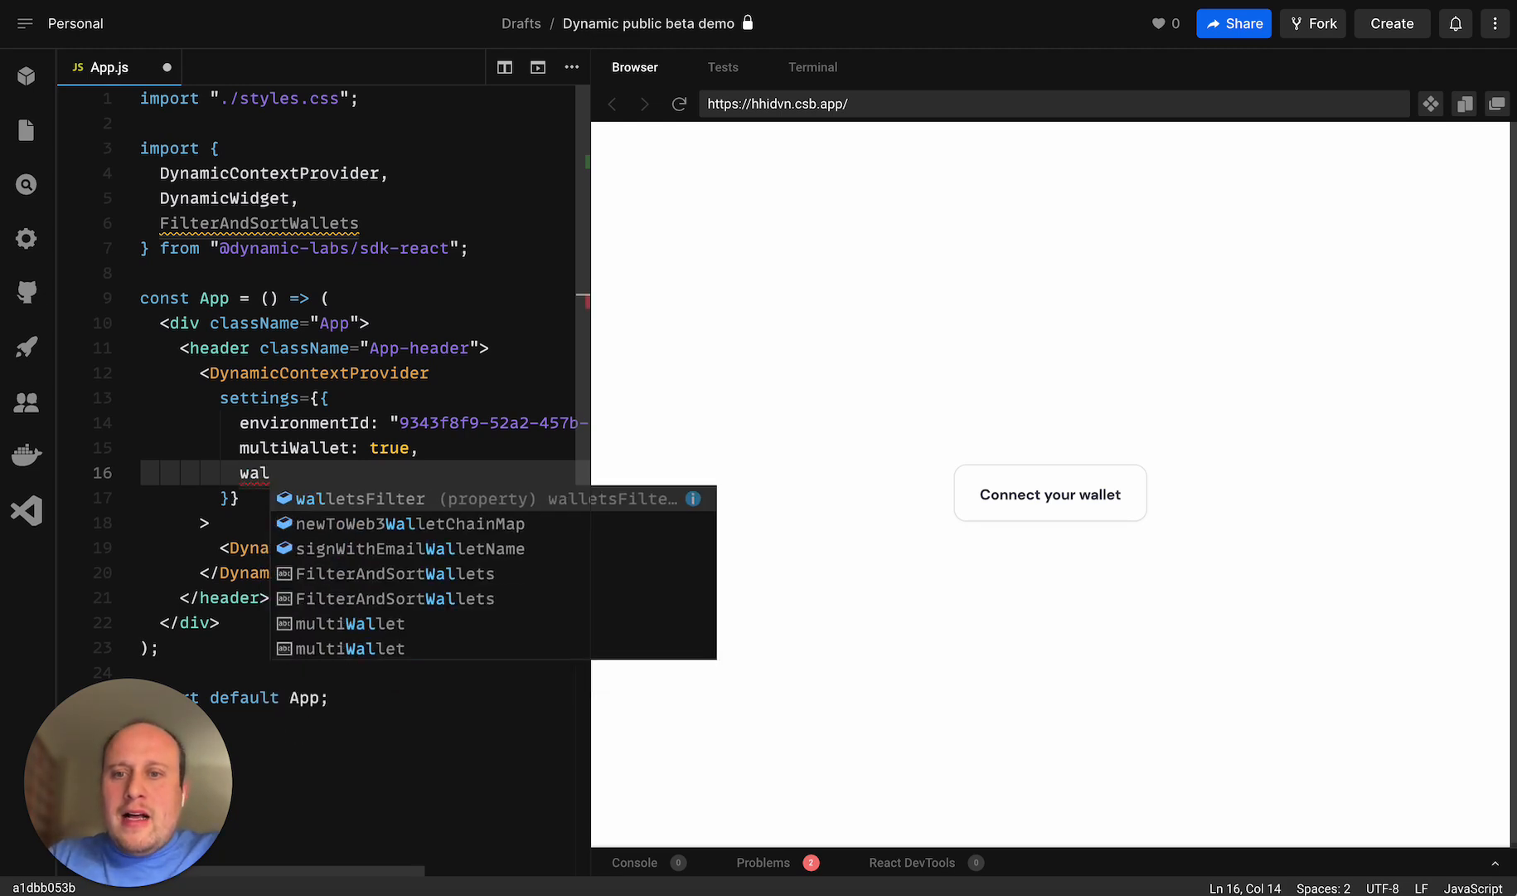
{"action": "key", "text": "Return"}
{"action": "type", "text": ": "}
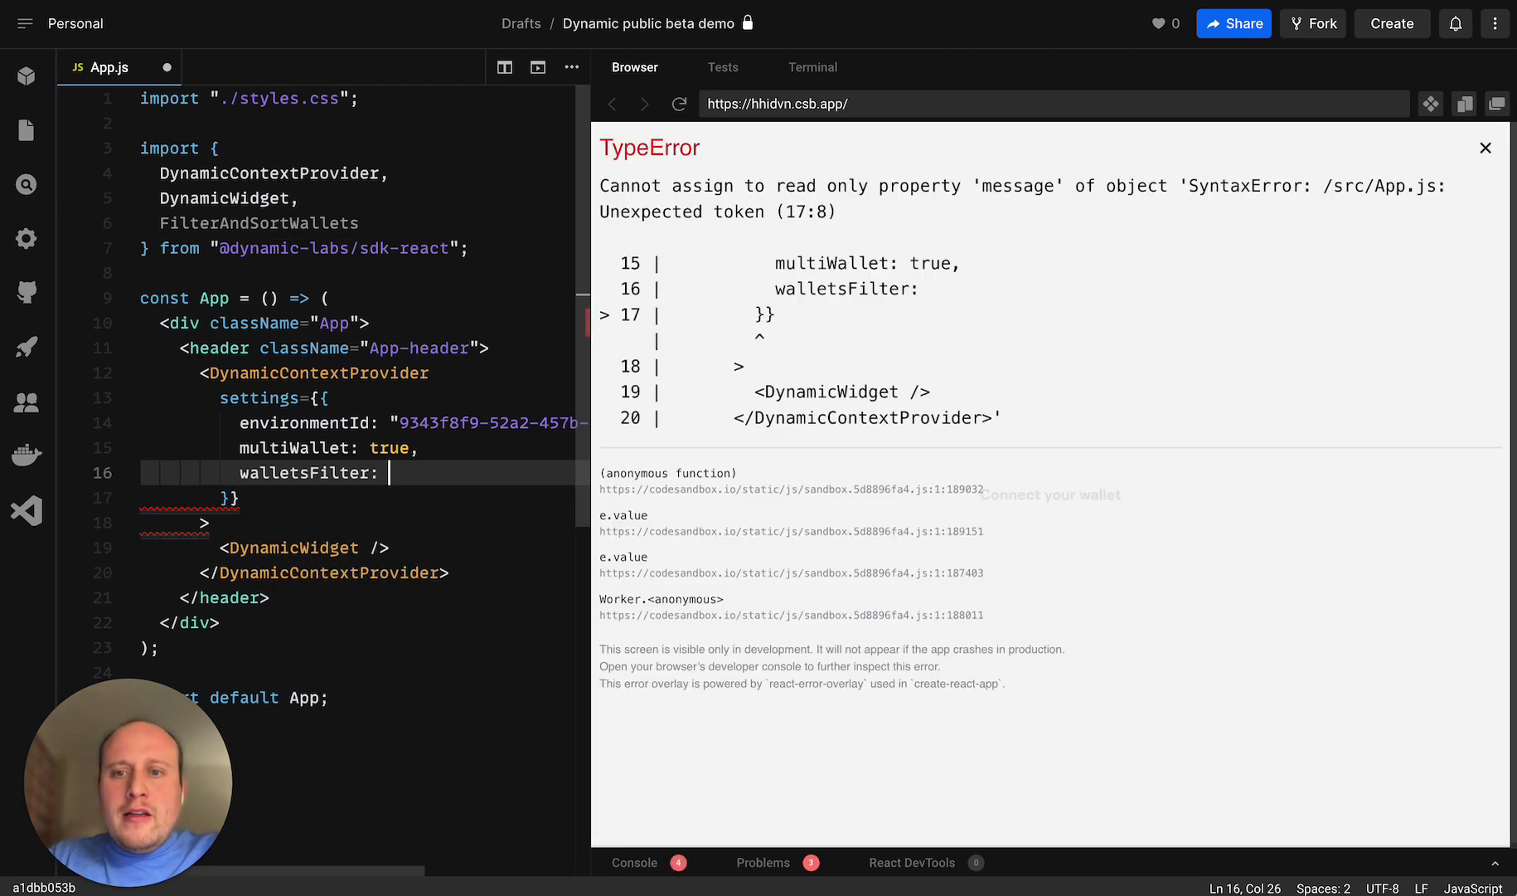
{"action": "type", "text": "Fil"}
{"action": "key", "text": "Return"}
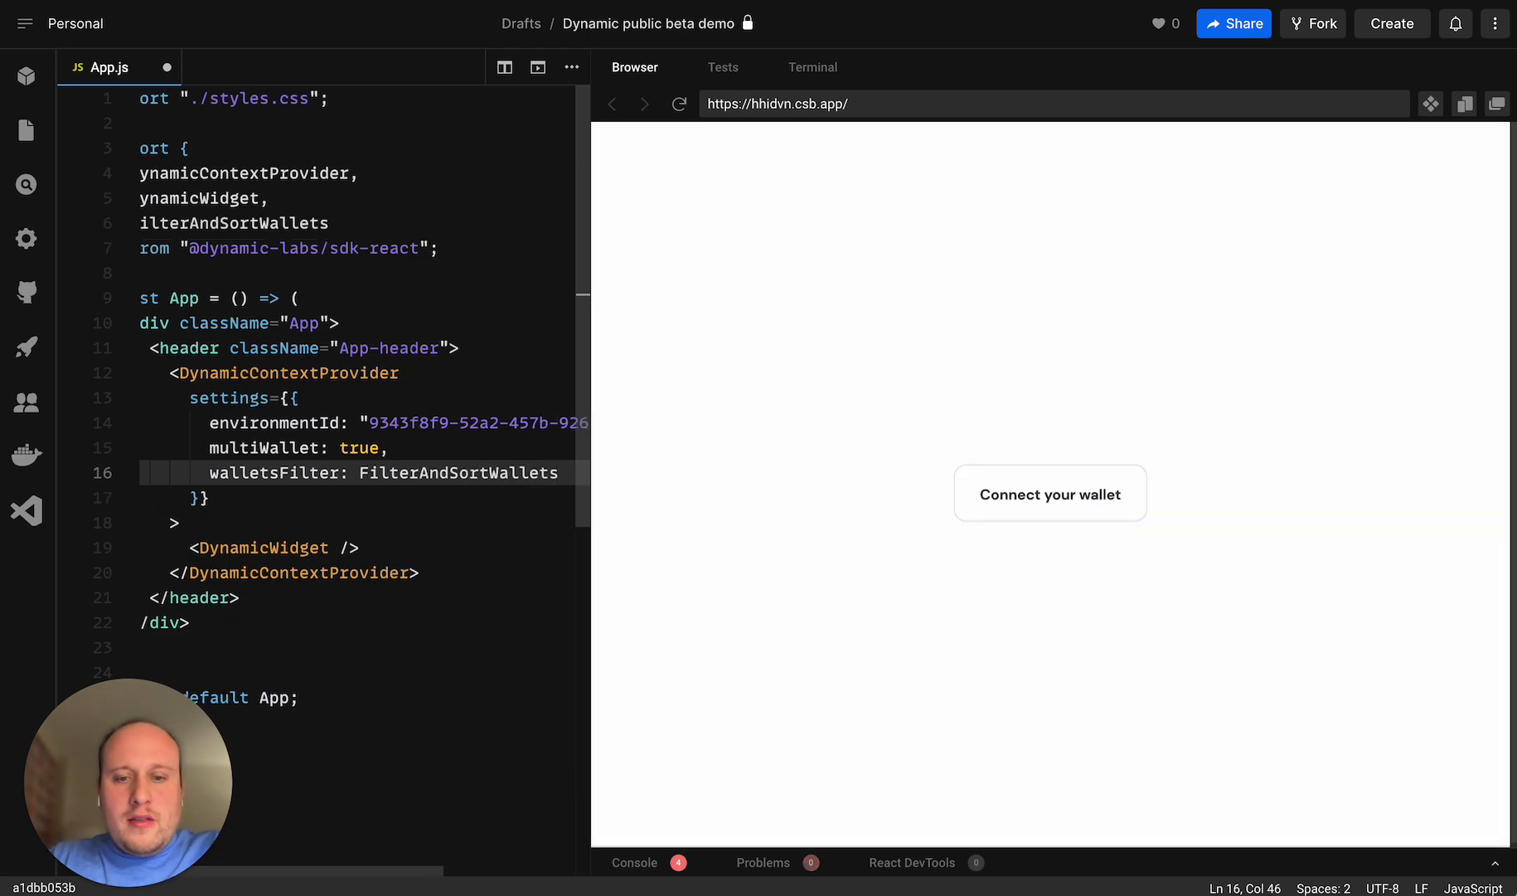
- Pass FilterAndSortWallets an array containing "metamask", "zengo", "coinbase" and "walletconnect", one entry per line
{"action": "type", "text": "("}
{"action": "key", "text": "Return"}
{"action": "key", "text": "Up"}
{"action": "key", "text": "Down"}
{"action": "type", "text": "["}
{"action": "key", "text": "Return"}
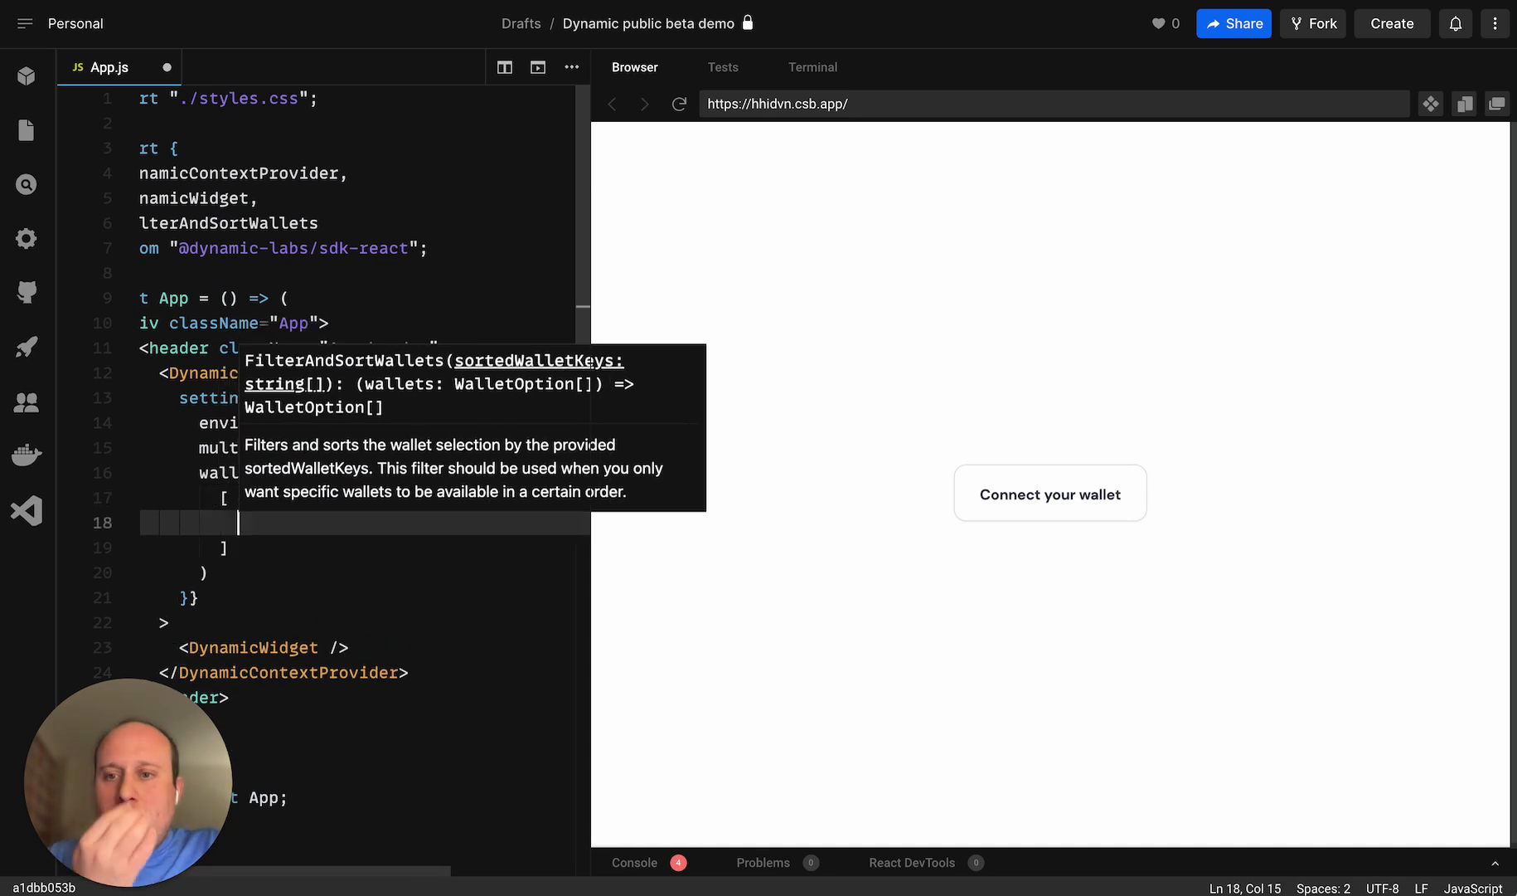
{"action": "type", "text": "\"metamask\","}
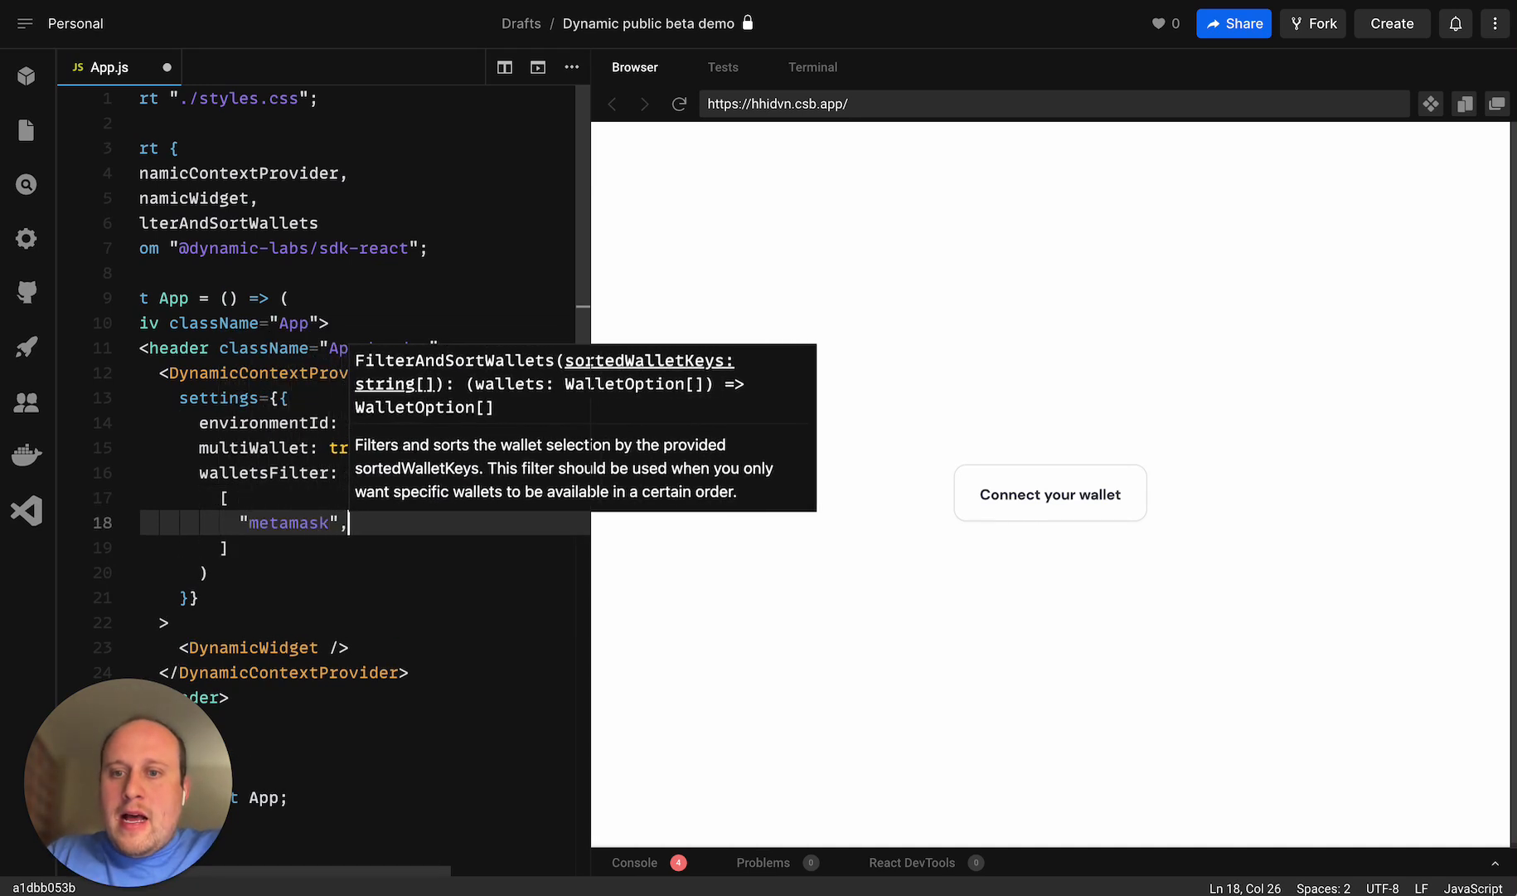
{"action": "key", "text": "Return"}
{"action": "type", "text": "\"coinbase\","}
{"action": "key", "text": "Return"}
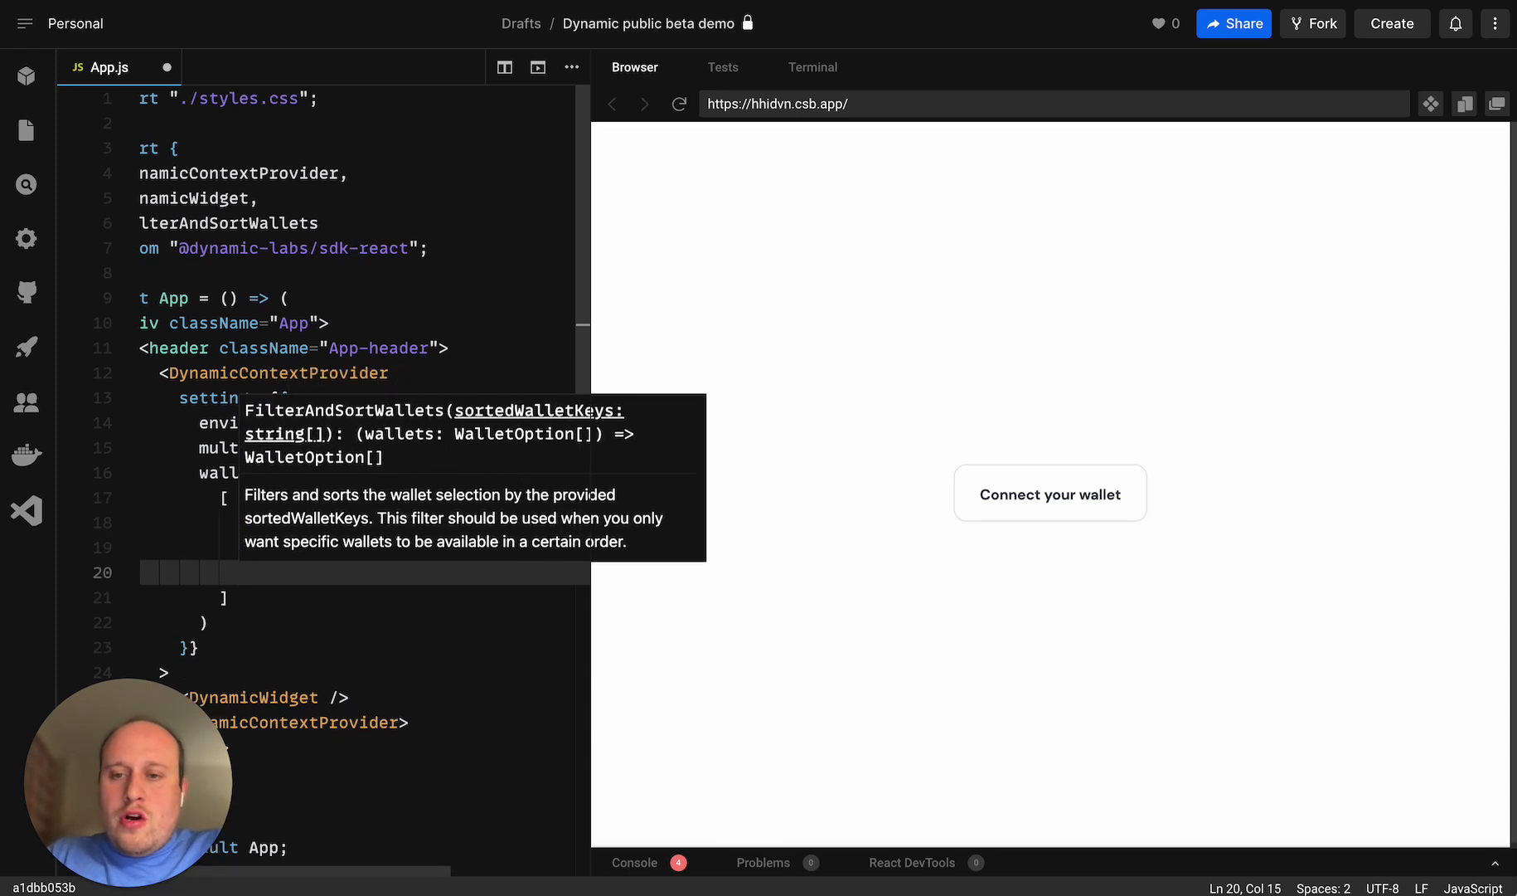
{"action": "type", "text": "\"coinbase\""}
{"action": "key", "text": "Return"}
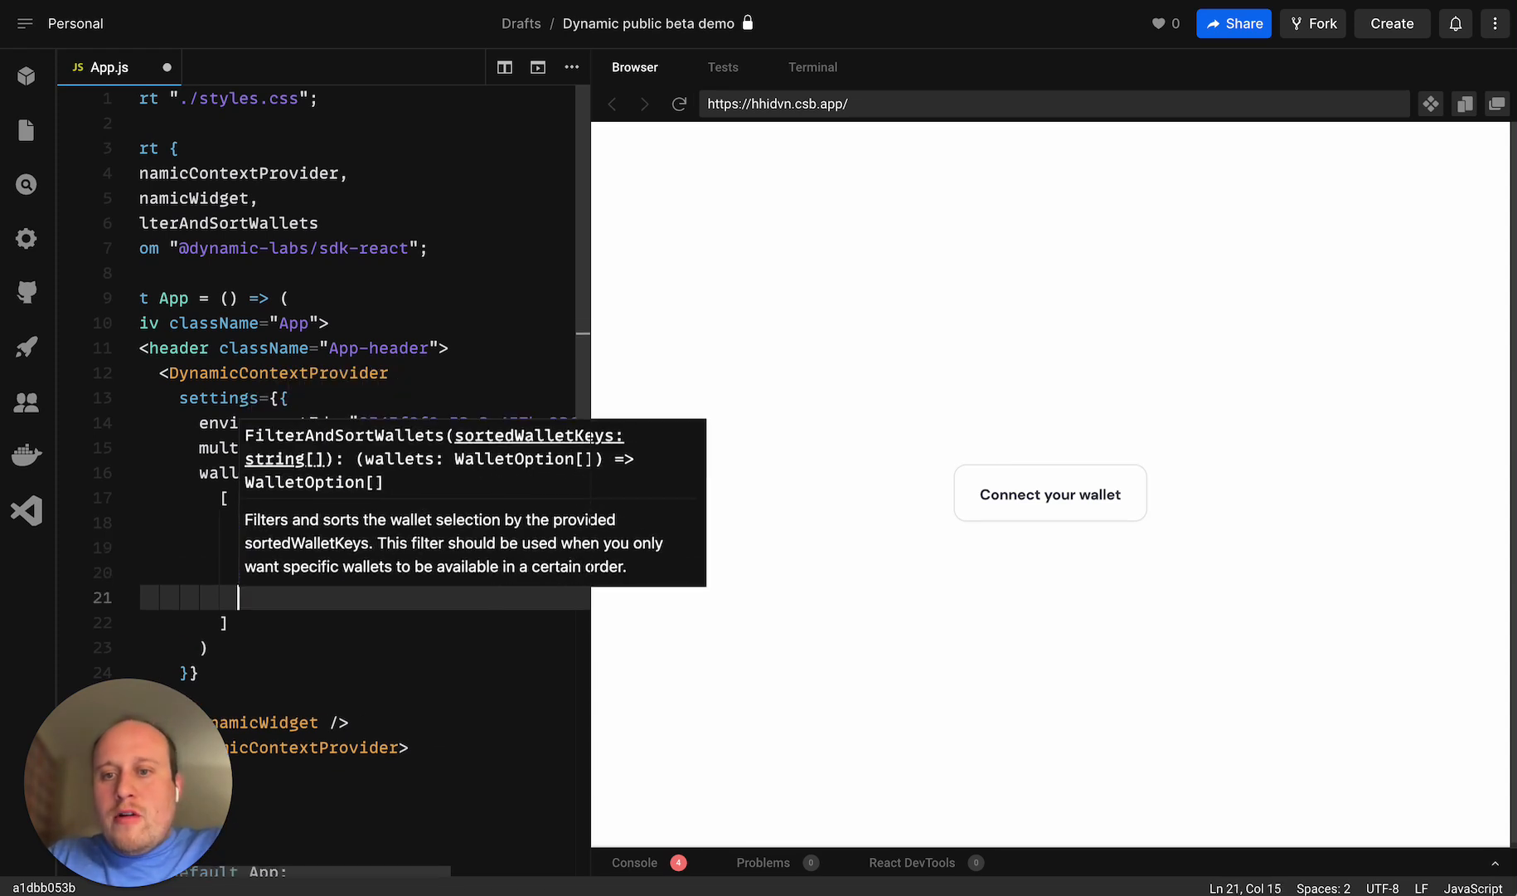
{"action": "type", "text": "\"walletconnect"}
- Check the filtered wallet selection in the app preview and close it
{"action": "left_click", "coordinate": [478, 318]}
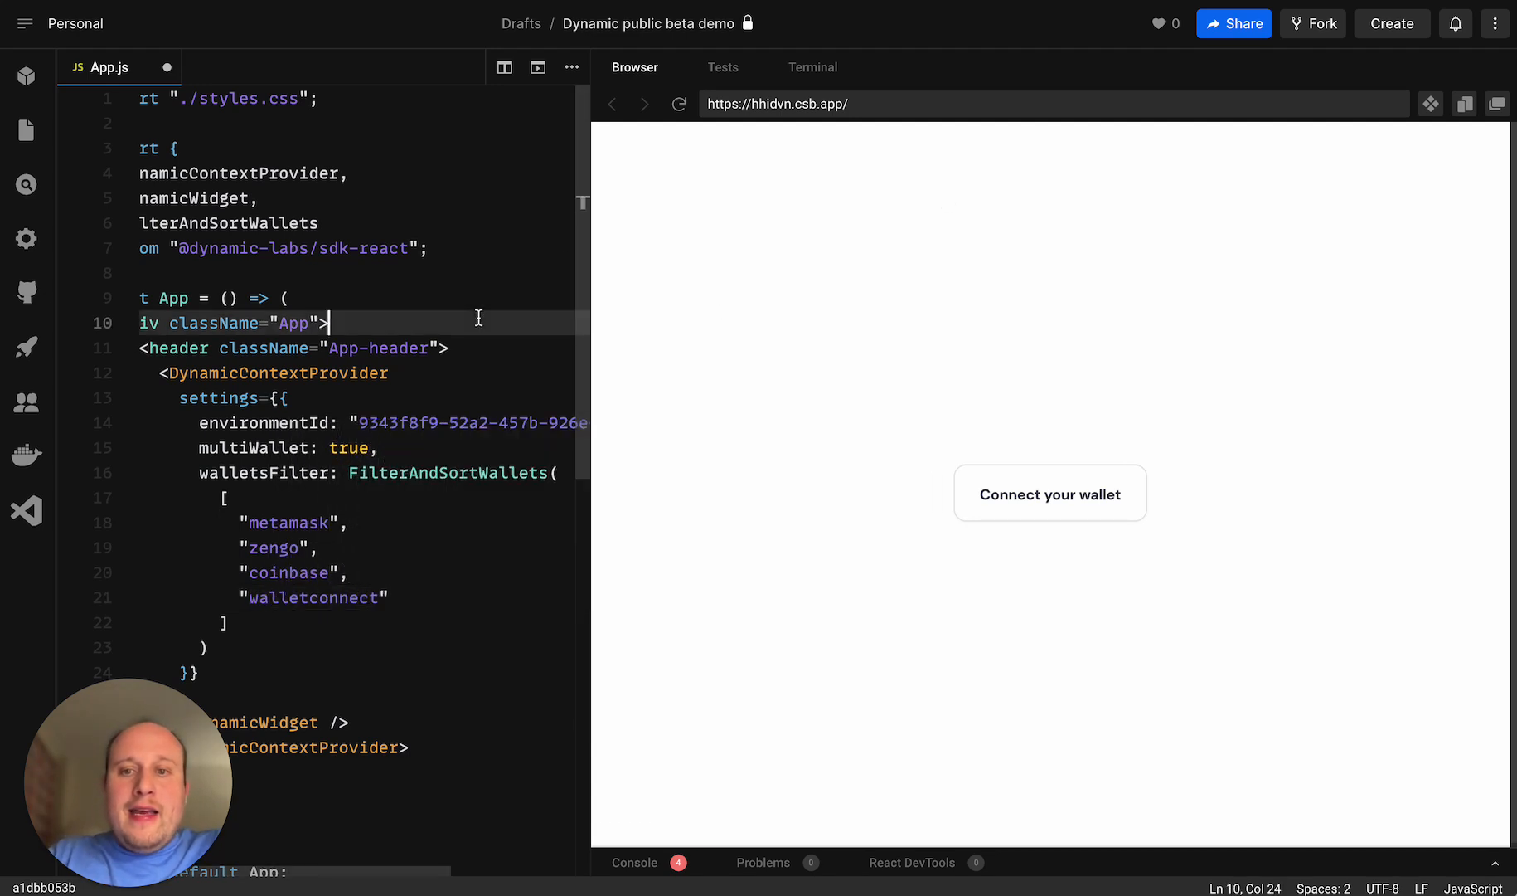
{"action": "left_click", "coordinate": [1036, 491]}
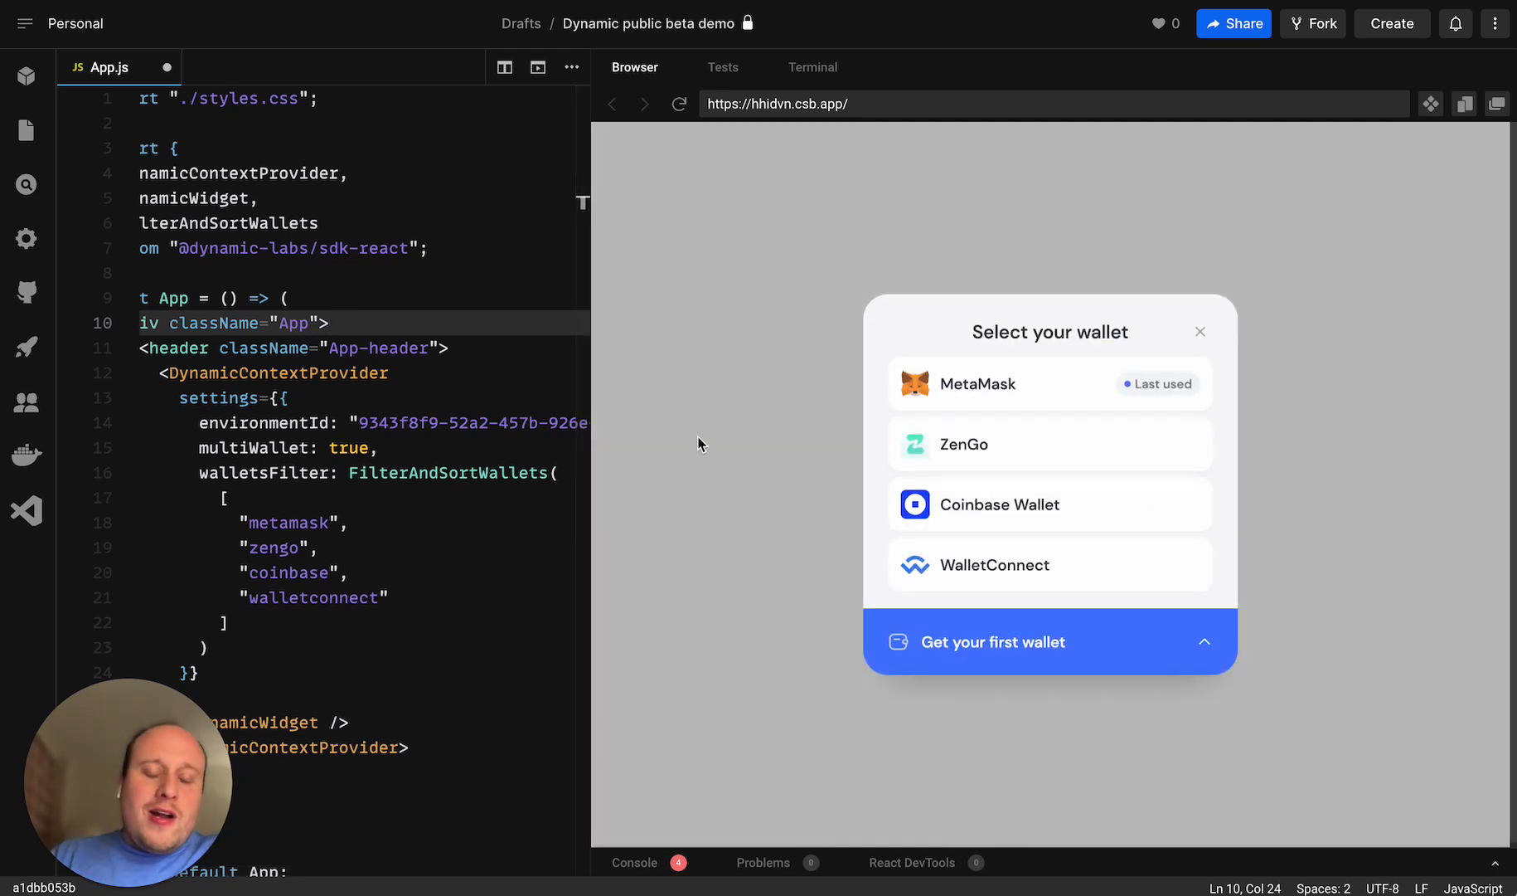
{"action": "left_click", "coordinate": [770, 408]}
- Move "walletconnect" directly below "metamask" in the filter array and check the wallet order in the preview
{"action": "left_click", "coordinate": [400, 597]}
{"action": "key", "text": "shift+Home"}
{"action": "key", "text": "ctrl+c"}
{"action": "key", "text": "BackSpace"}
{"action": "left_click", "coordinate": [365, 530]}
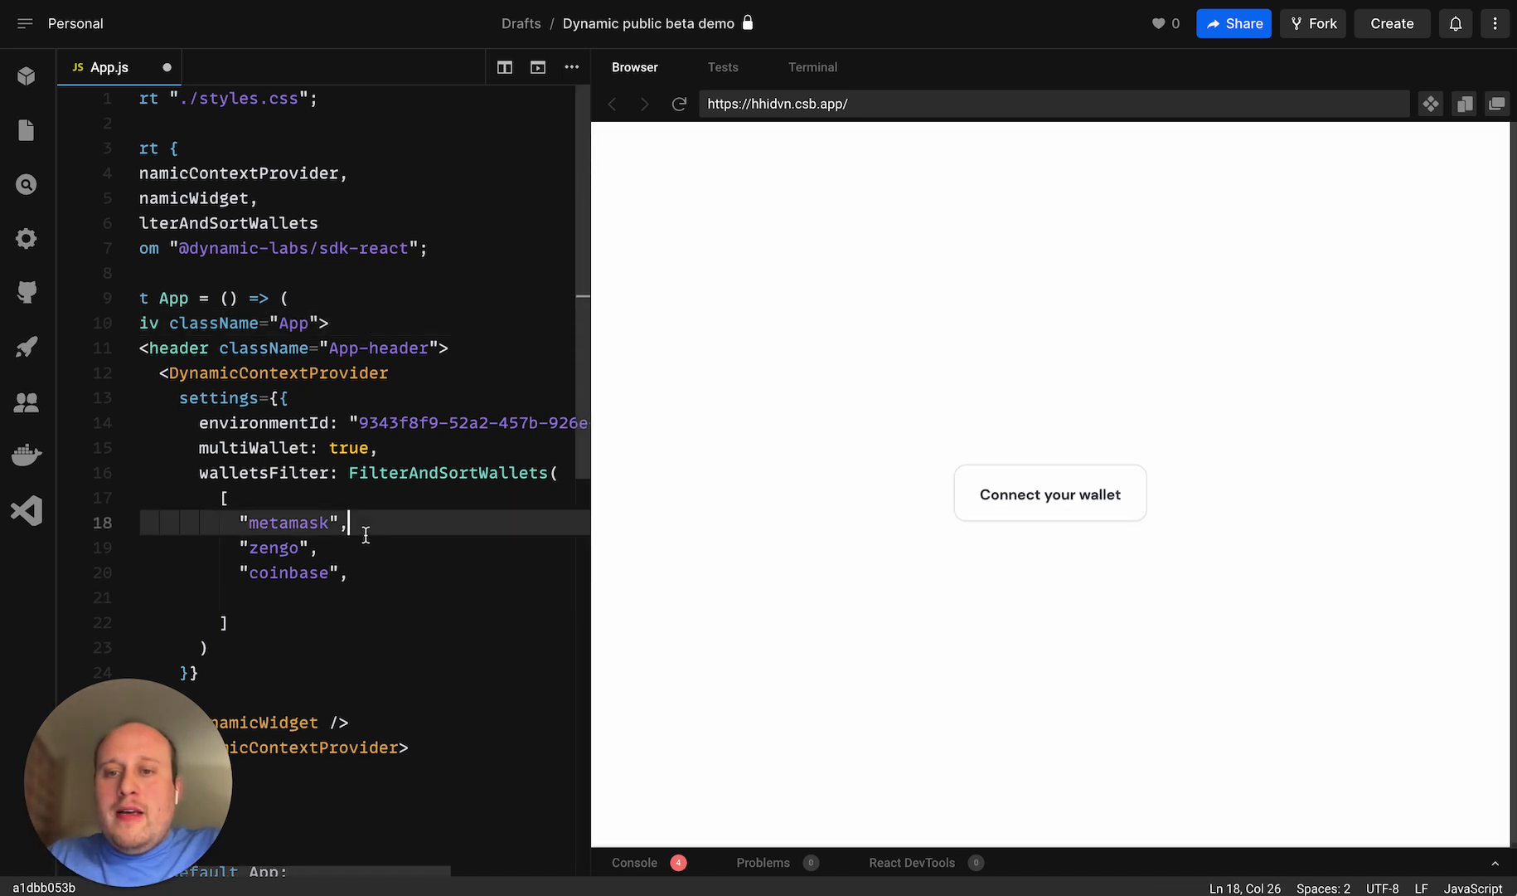
{"action": "key", "text": "Return"}
{"action": "key", "text": "ctrl+v"}
{"action": "type", "text": ","}
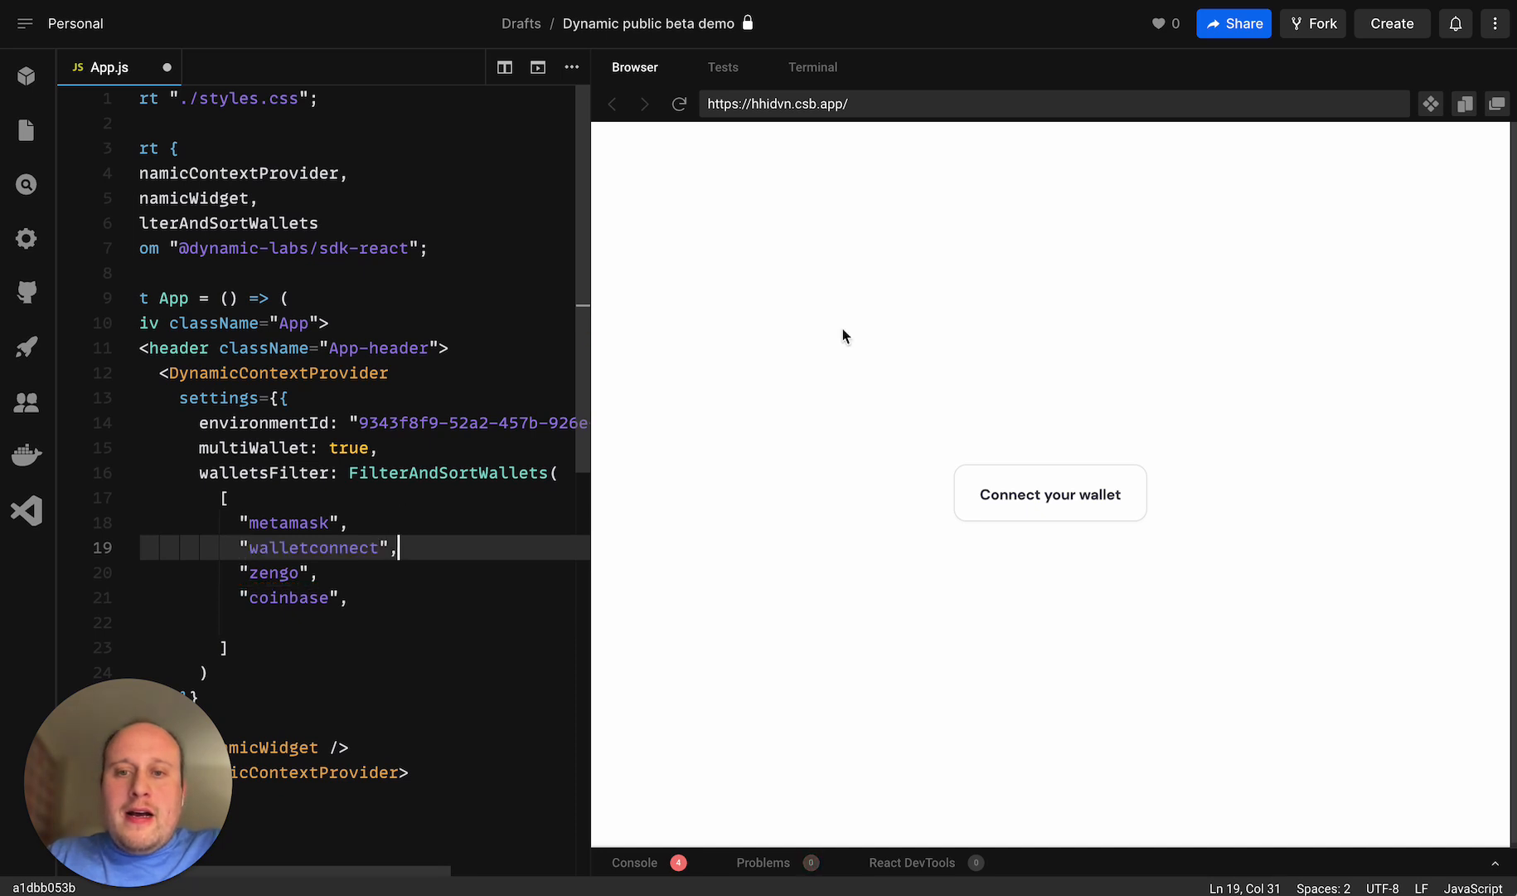
{"action": "left_click", "coordinate": [1002, 497]}
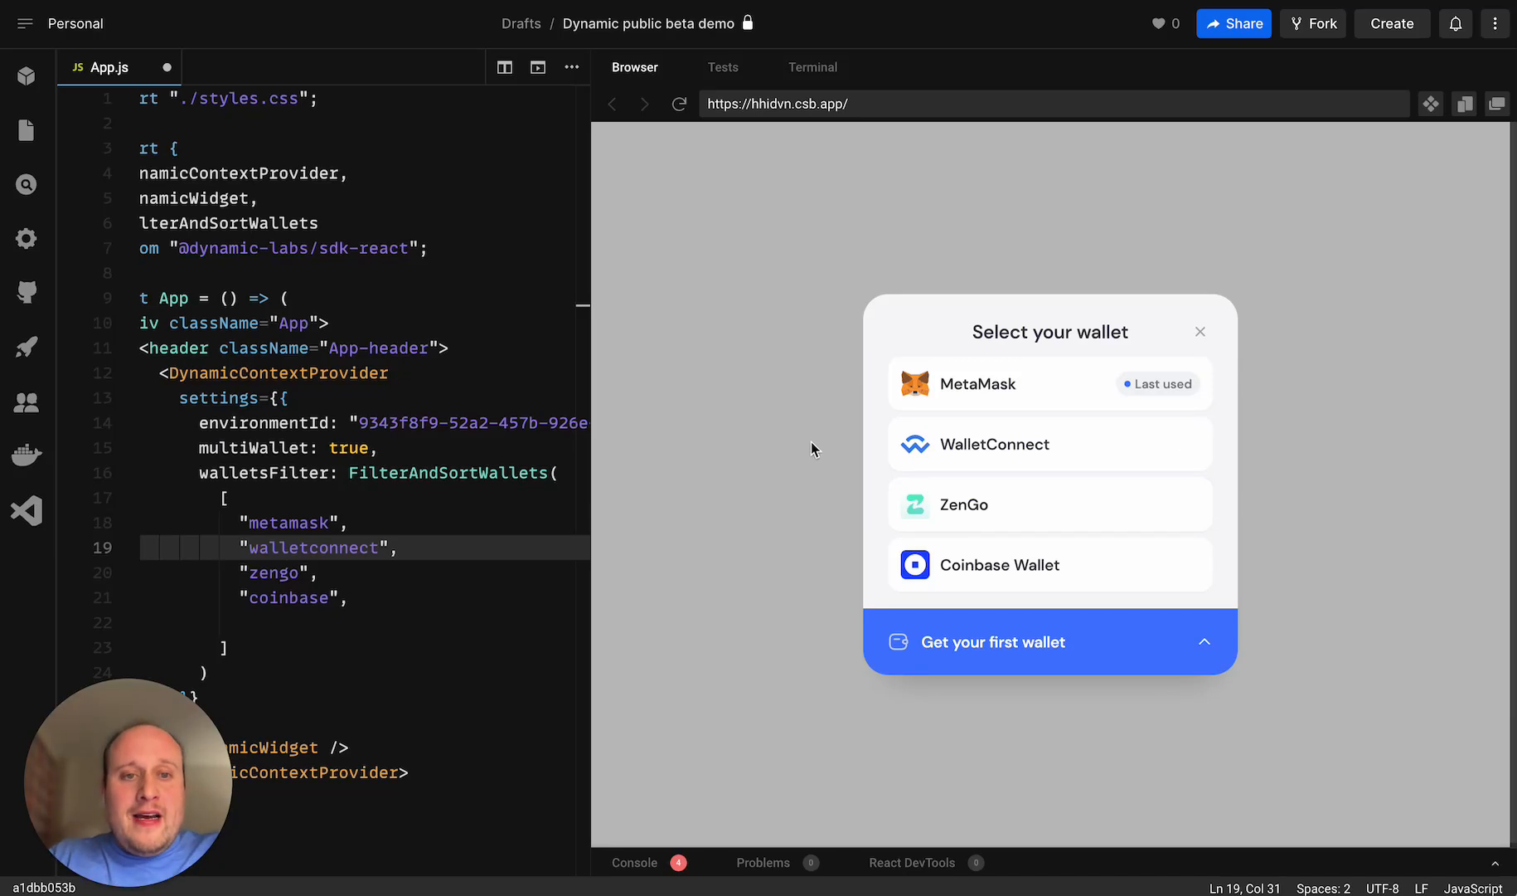
{"action": "left_click", "coordinate": [755, 441]}
- Delete the entire walletsFilter setting and the trailing comma after multiWallet: true, and save App.js
{"action": "left_click", "coordinate": [258, 597]}
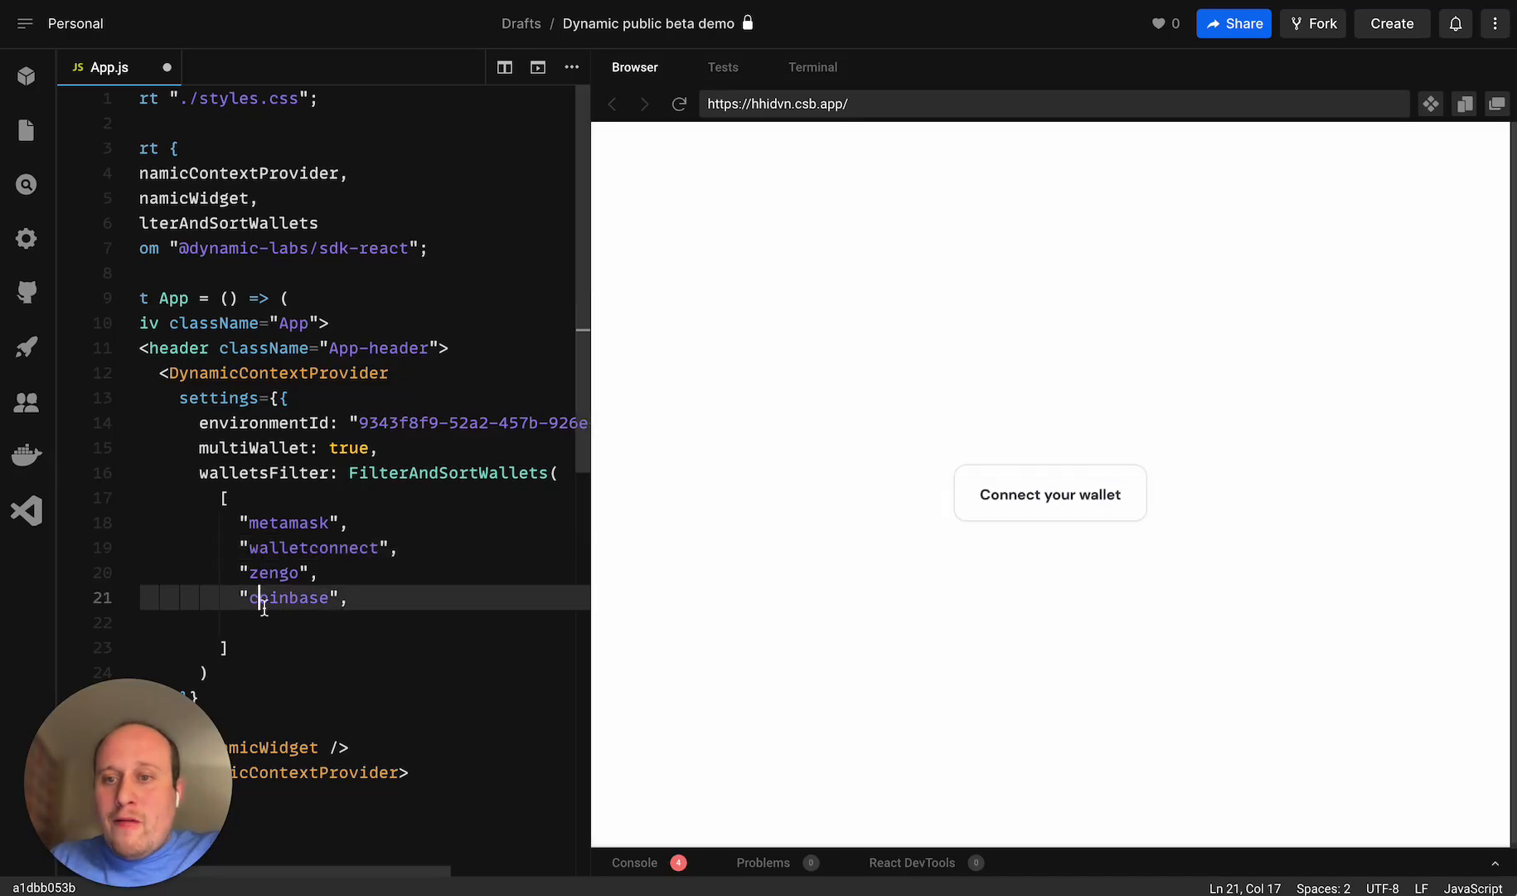
{"action": "left_click", "coordinate": [203, 464]}
{"action": "left_click", "coordinate": [229, 672], "text": "shift"}
{"action": "key", "text": "BackSpace"}
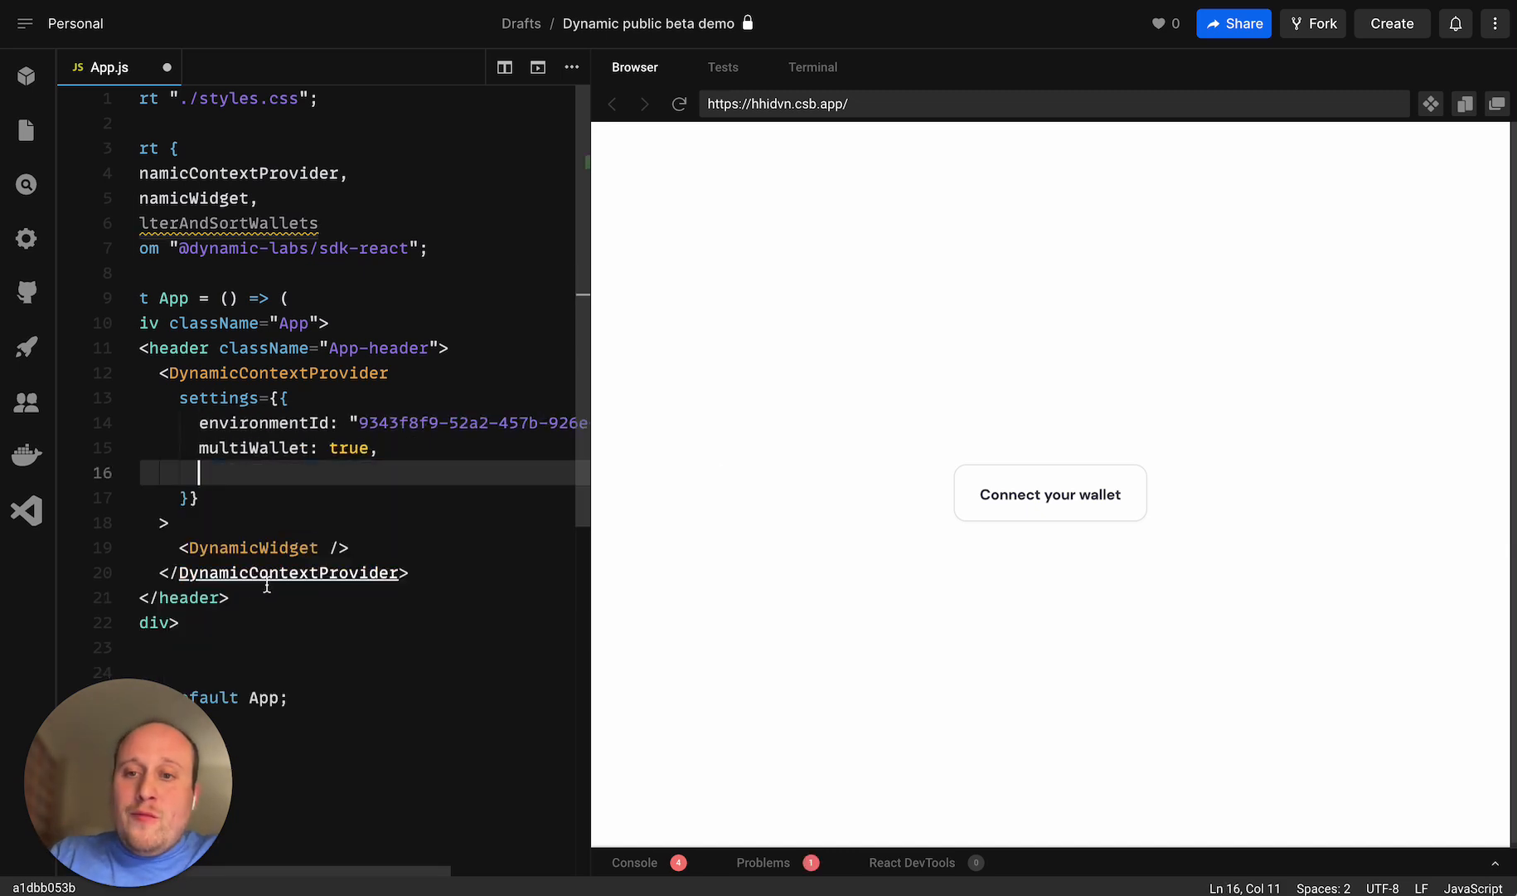
{"action": "key", "text": "BackSpace"}
{"action": "key", "text": "BackSpace"}
{"action": "key", "text": "ctrl+s"}
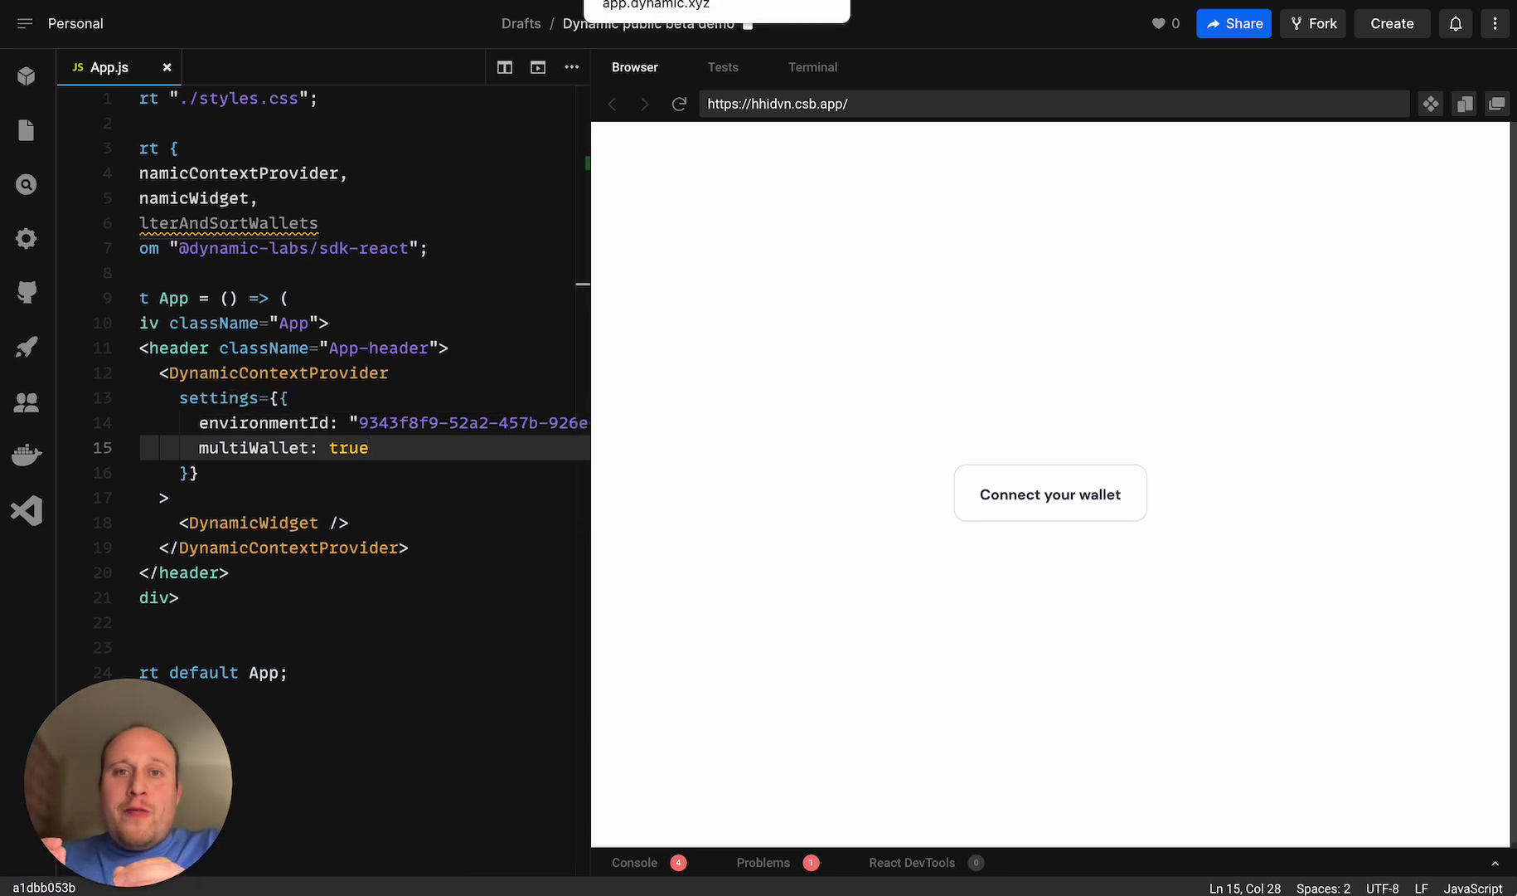
- Switch to the Dynamic dashboard and review the project's overview, analytics and authenticated users table
{"action": "left_click", "coordinate": [664, 1]}
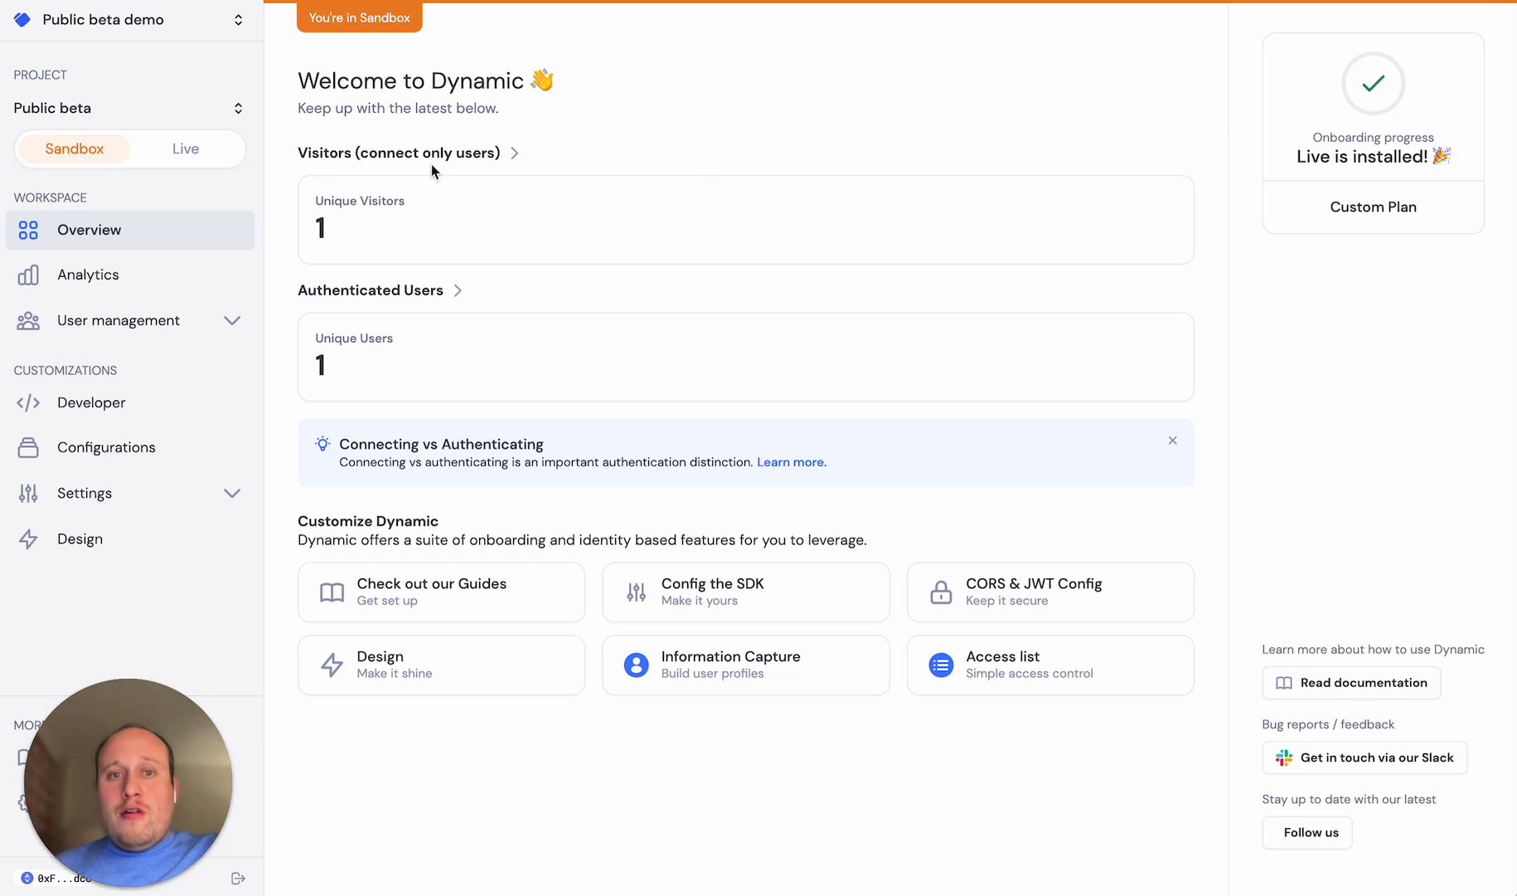
{"action": "left_click", "coordinate": [134, 286]}
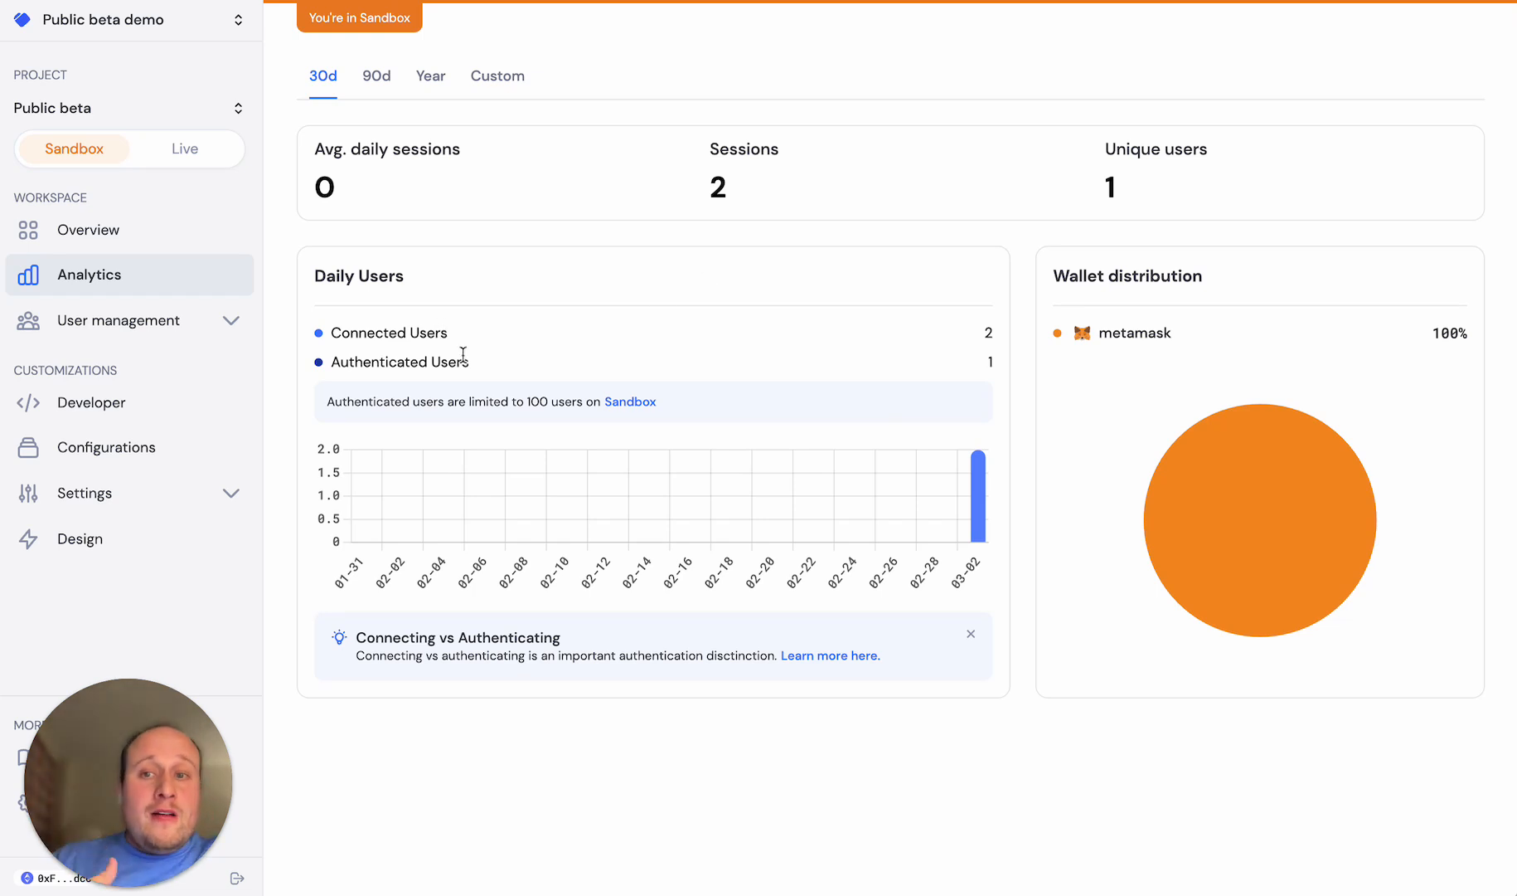
{"action": "left_click", "coordinate": [120, 321]}
{"action": "left_click", "coordinate": [111, 365]}
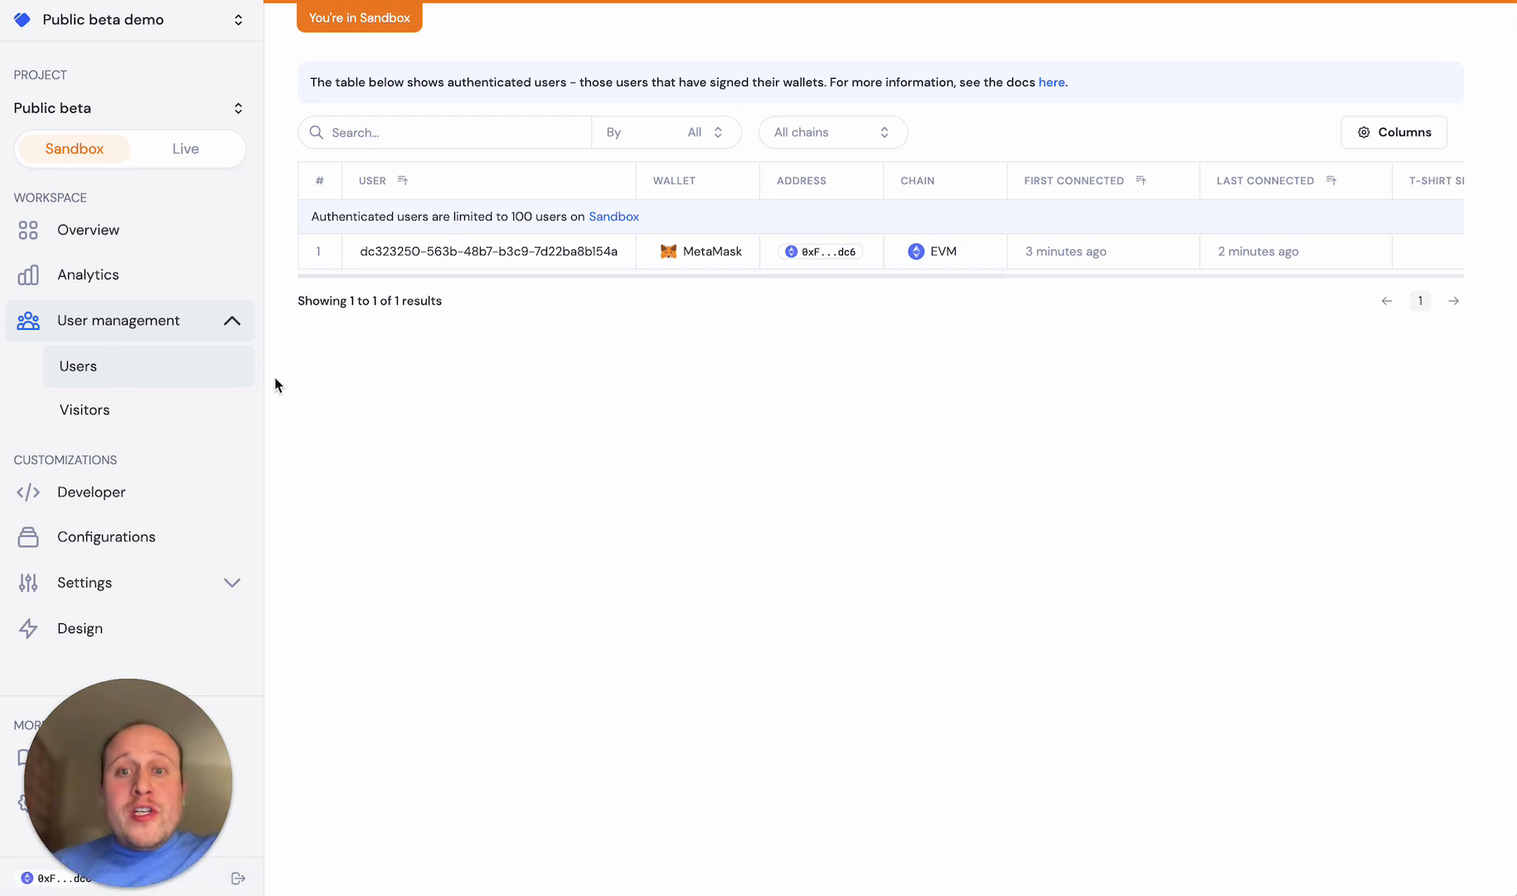
- Set the widget design to the Dark style with the Subtle brand type and save the changes
{"action": "left_click", "coordinate": [132, 636]}
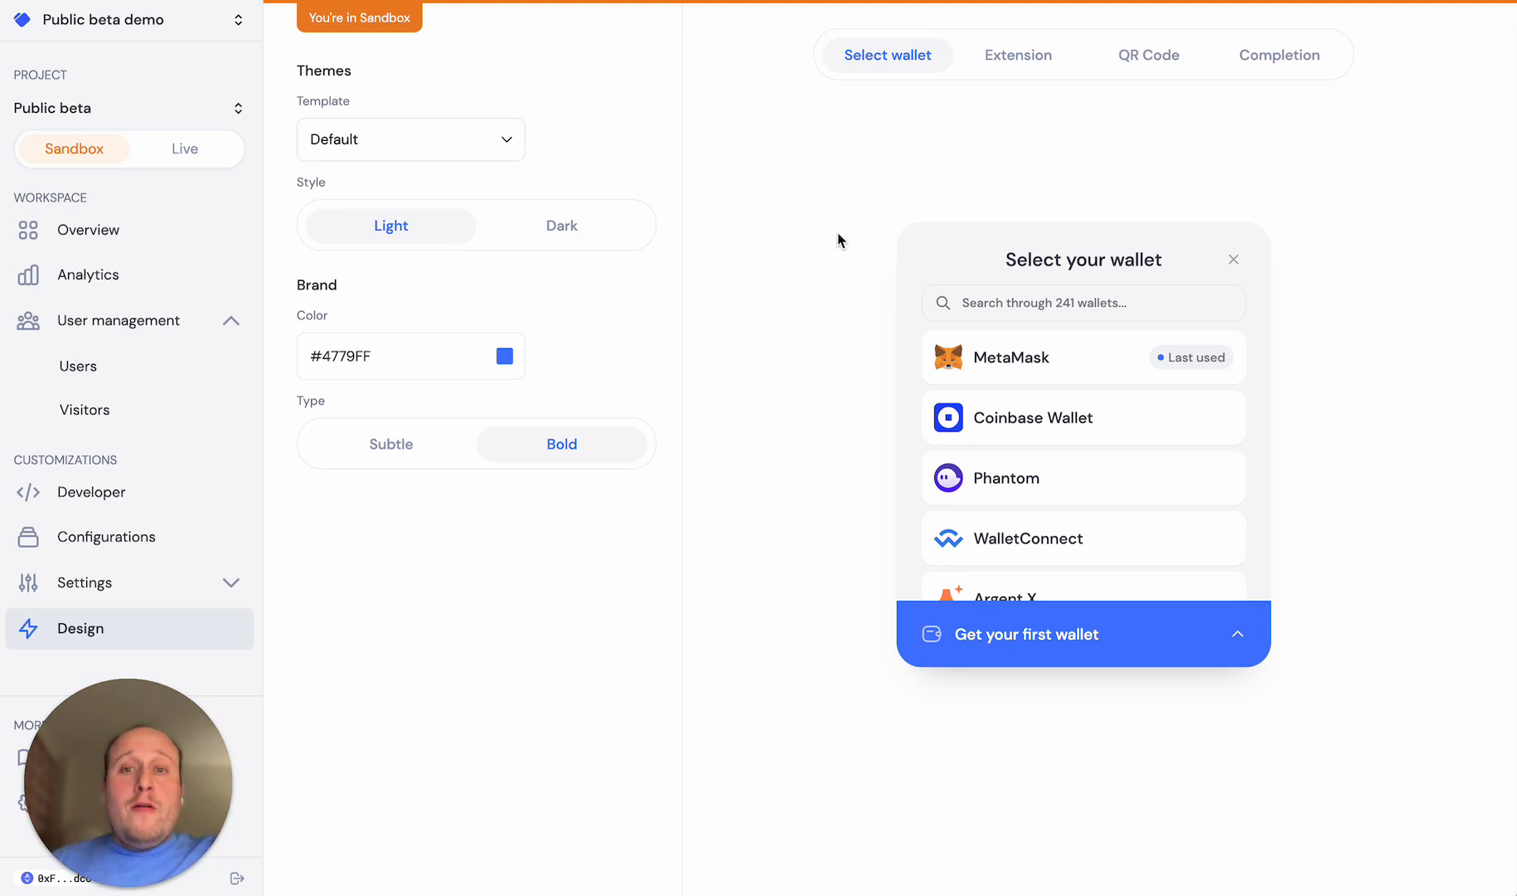
{"action": "left_click", "coordinate": [585, 235]}
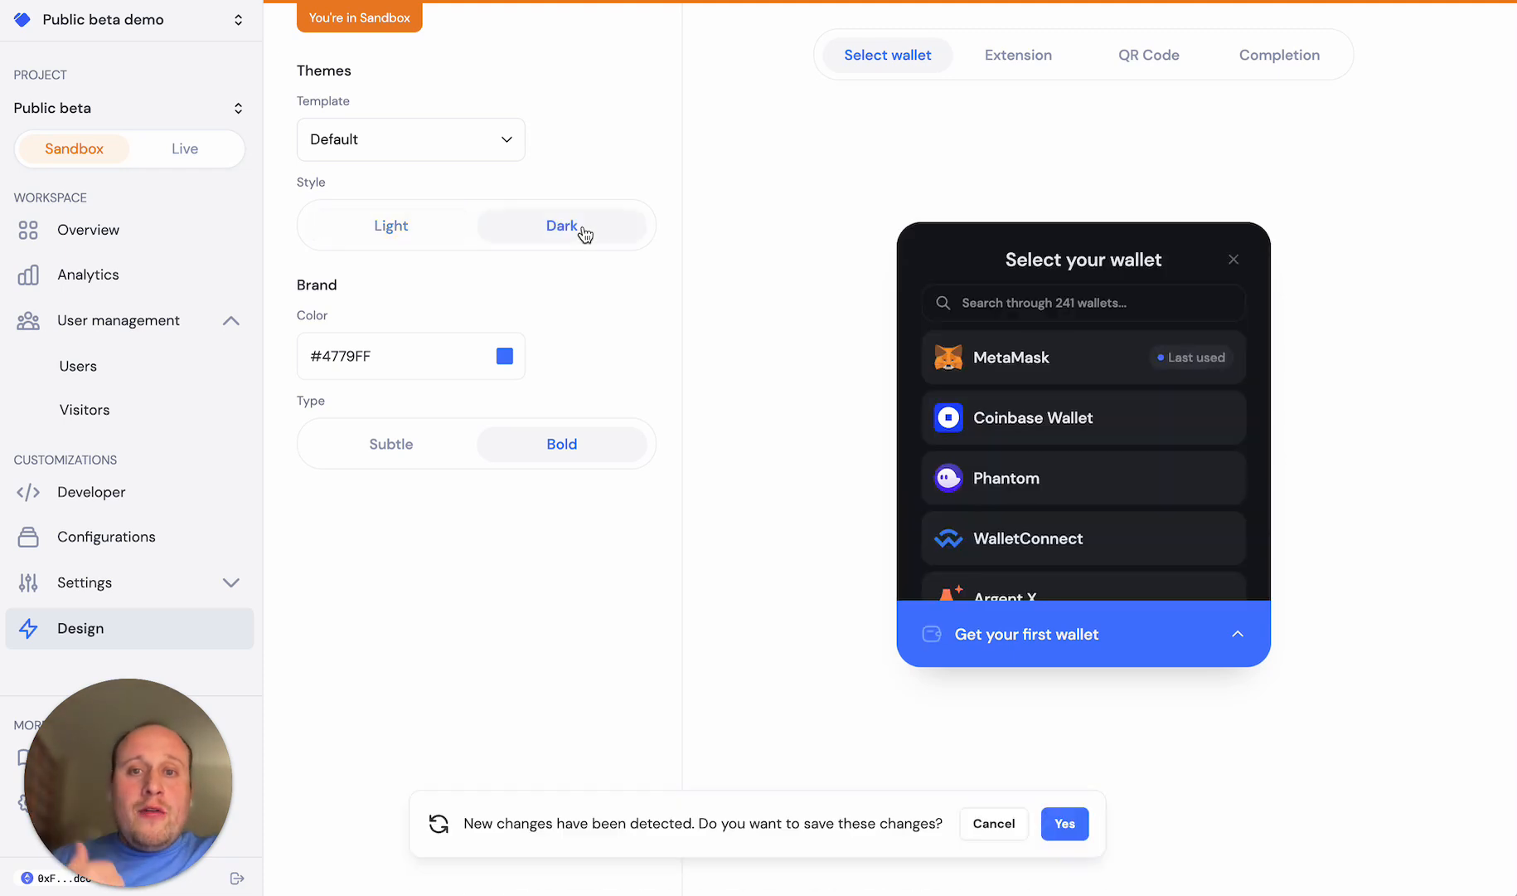
{"action": "left_click", "coordinate": [403, 455]}
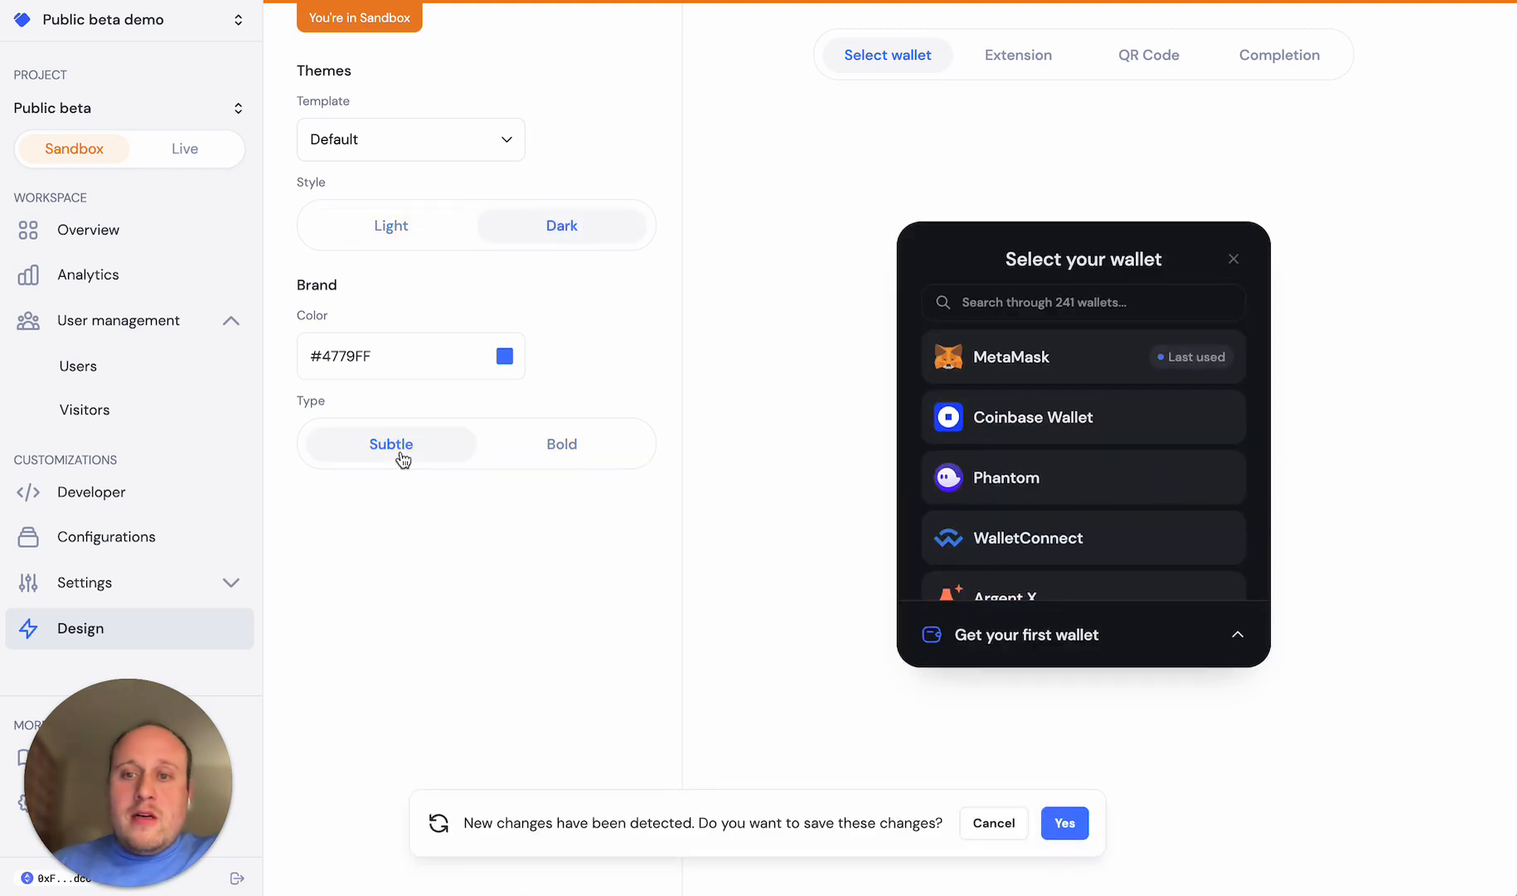
{"action": "left_click", "coordinate": [1065, 823]}
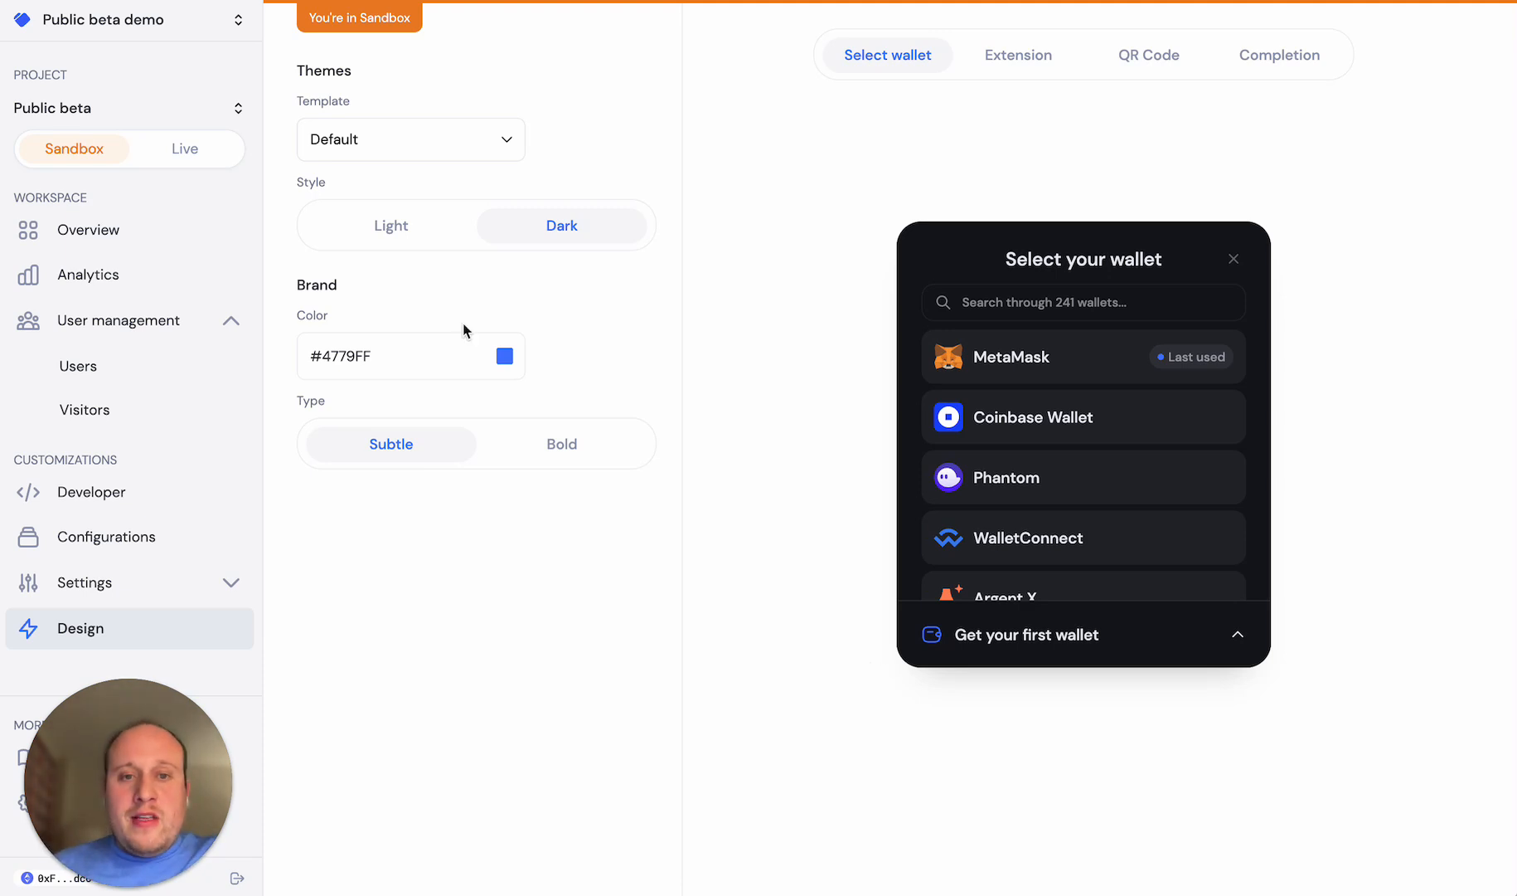
- Try the Galaxy Era design template, switch to the Matrix template, and save the changes
{"action": "left_click", "coordinate": [456, 148]}
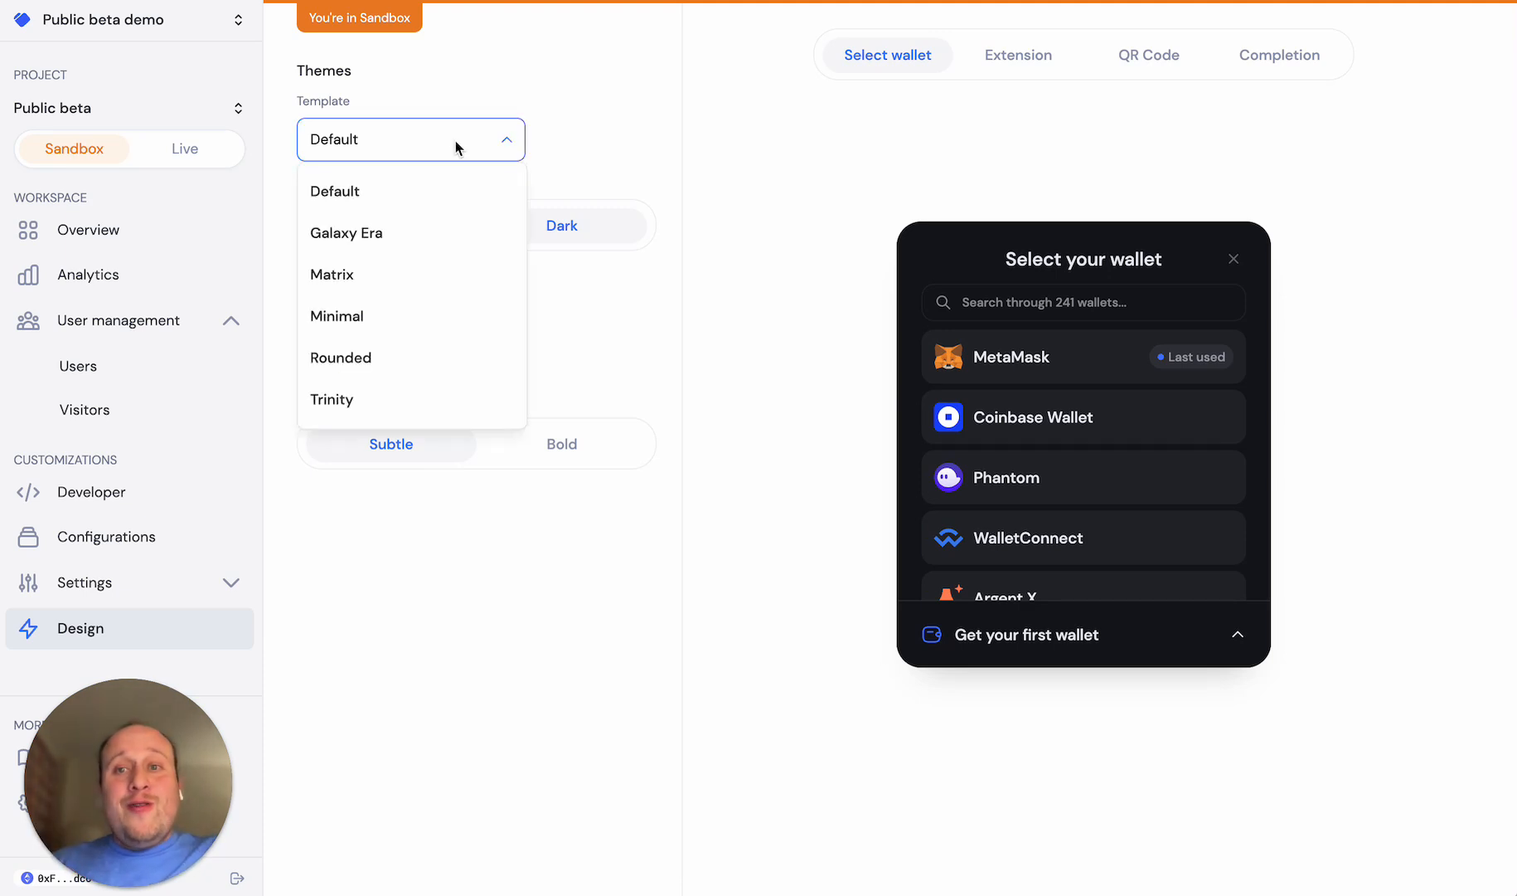
{"action": "left_click", "coordinate": [452, 236]}
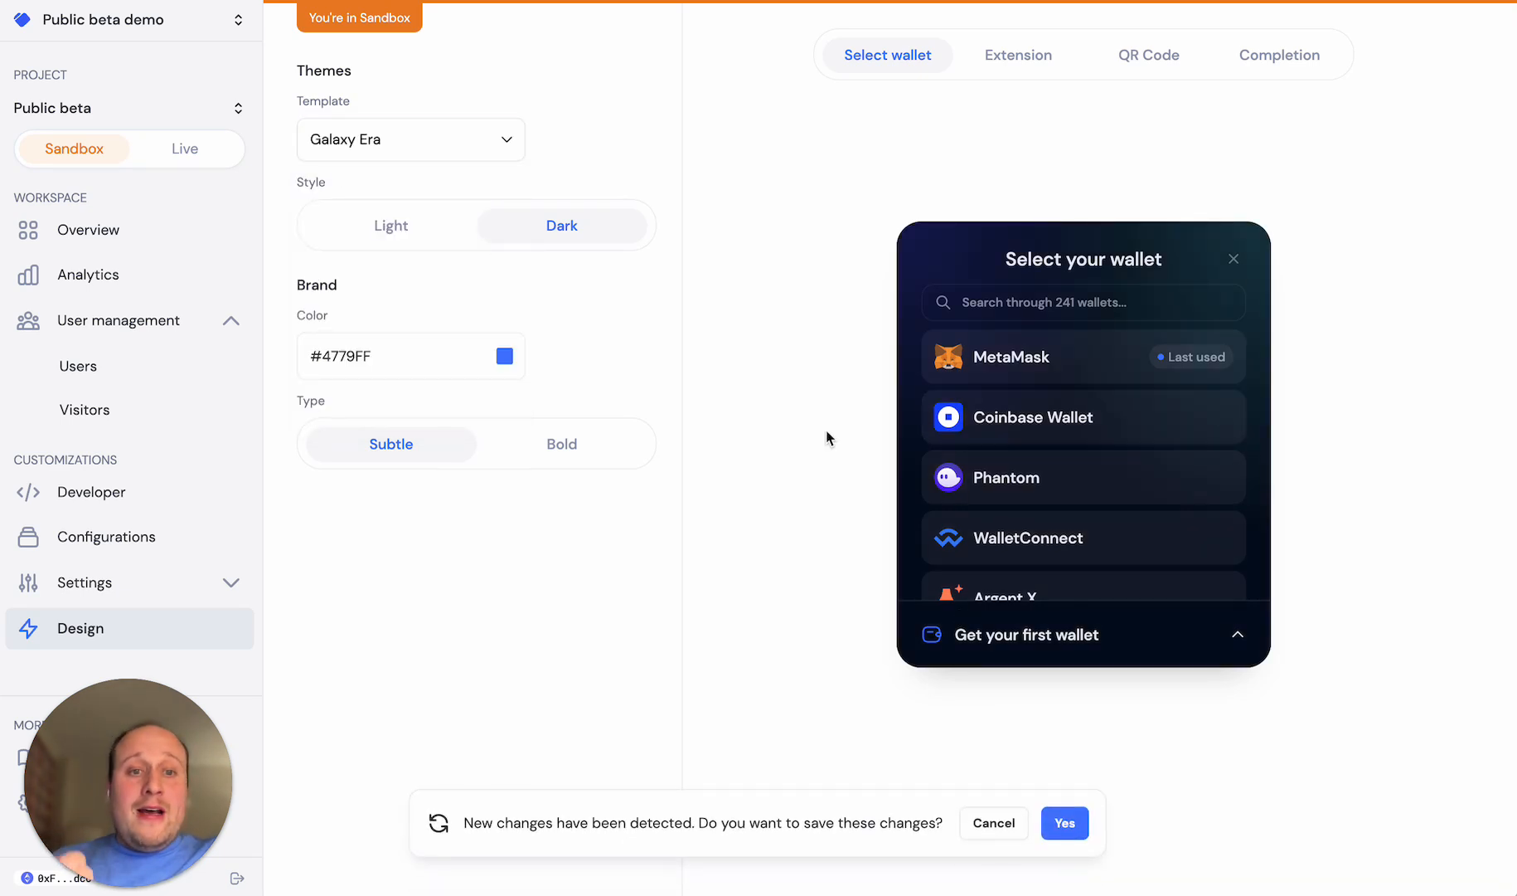
{"action": "left_click", "coordinate": [371, 139]}
{"action": "left_click", "coordinate": [365, 276]}
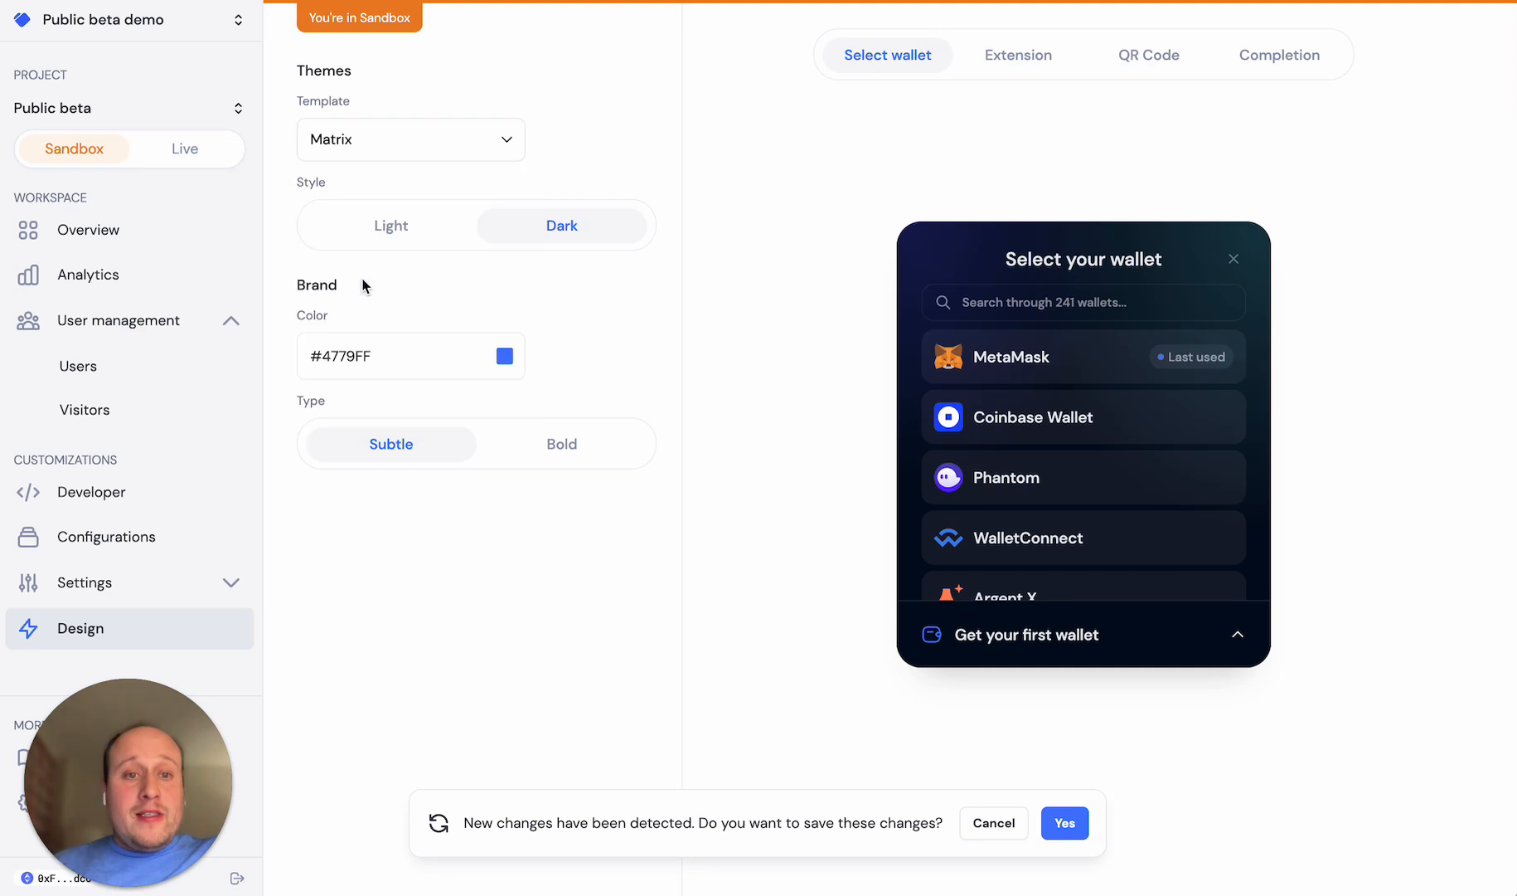
{"action": "left_click", "coordinate": [1068, 820]}
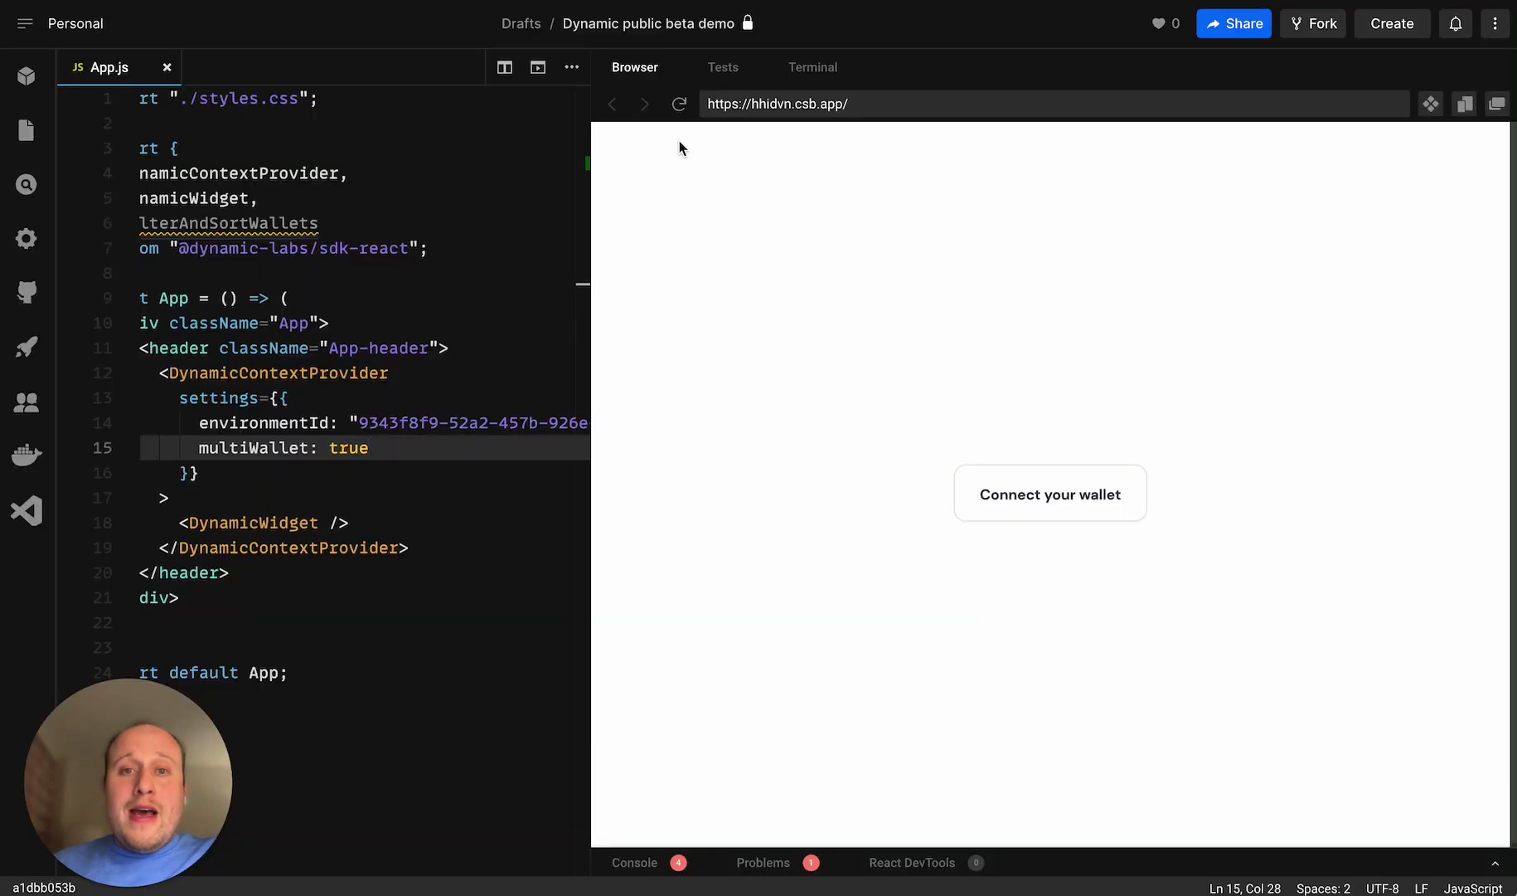
- Switch to the CodeSandbox project, reload the preview, and inspect the restyled wallet selection before closing it
{"action": "left_click", "coordinate": [679, 106]}
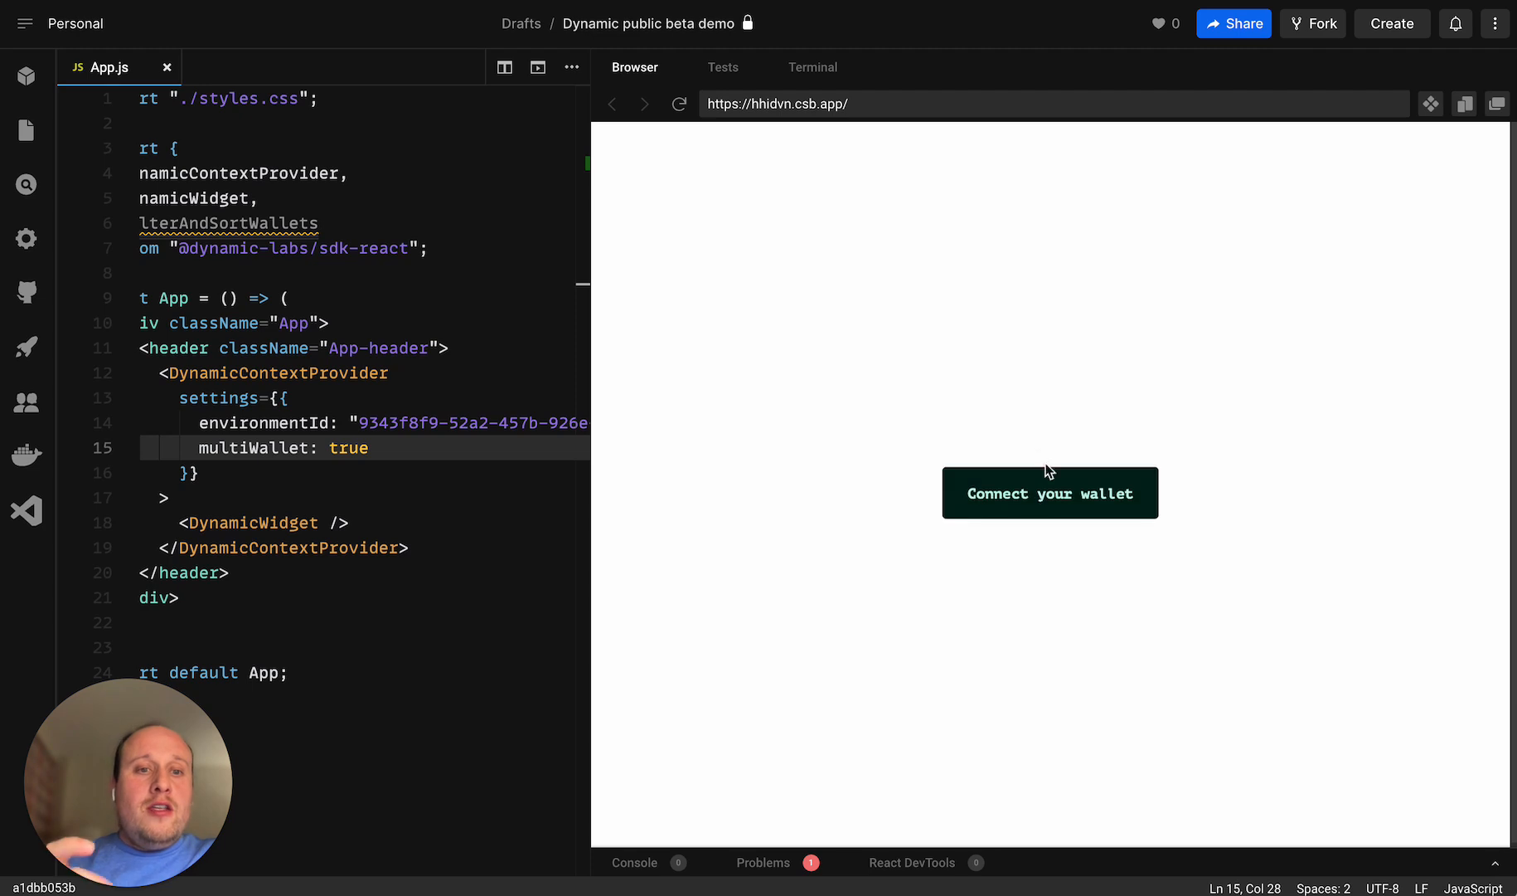
{"action": "left_click", "coordinate": [1043, 492]}
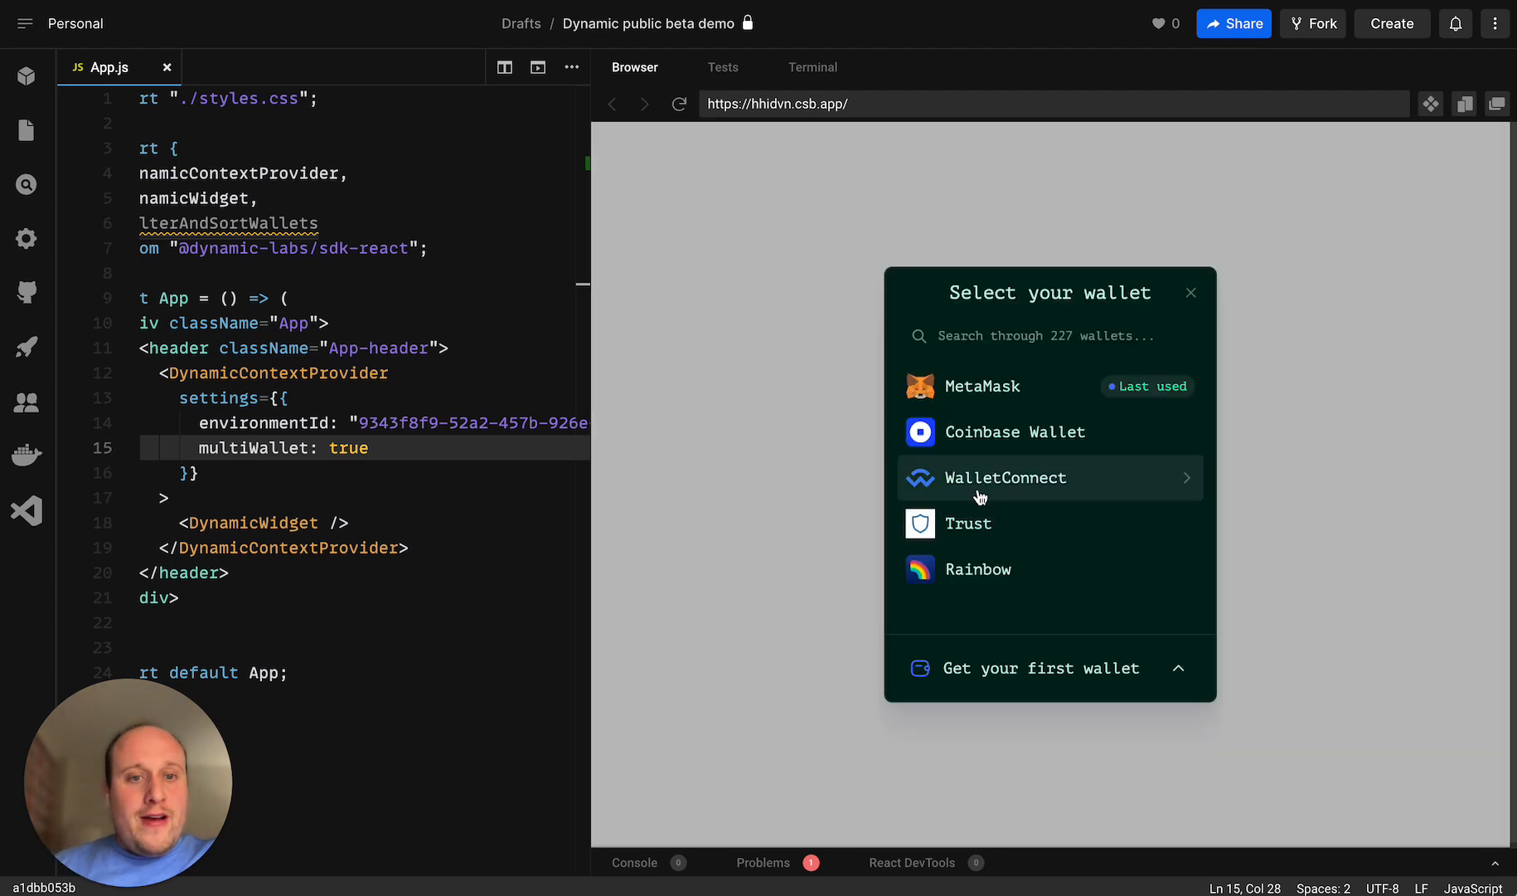
{"action": "left_click", "coordinate": [1192, 295]}
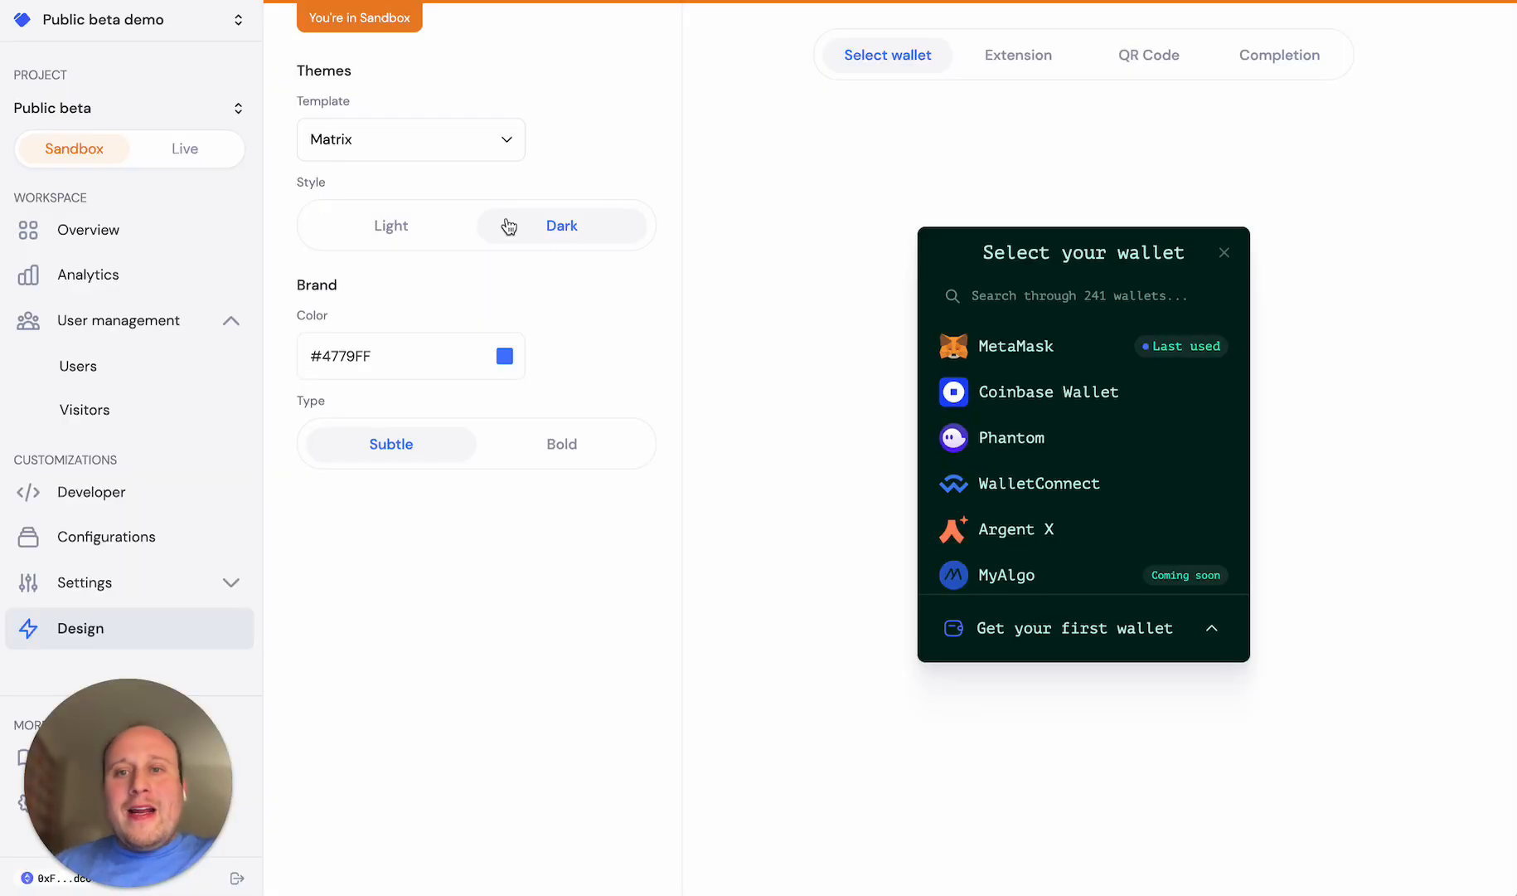
- Return to the Dynamic dashboard, set the design template to Default, and save the changes
{"action": "left_click", "coordinate": [464, 154]}
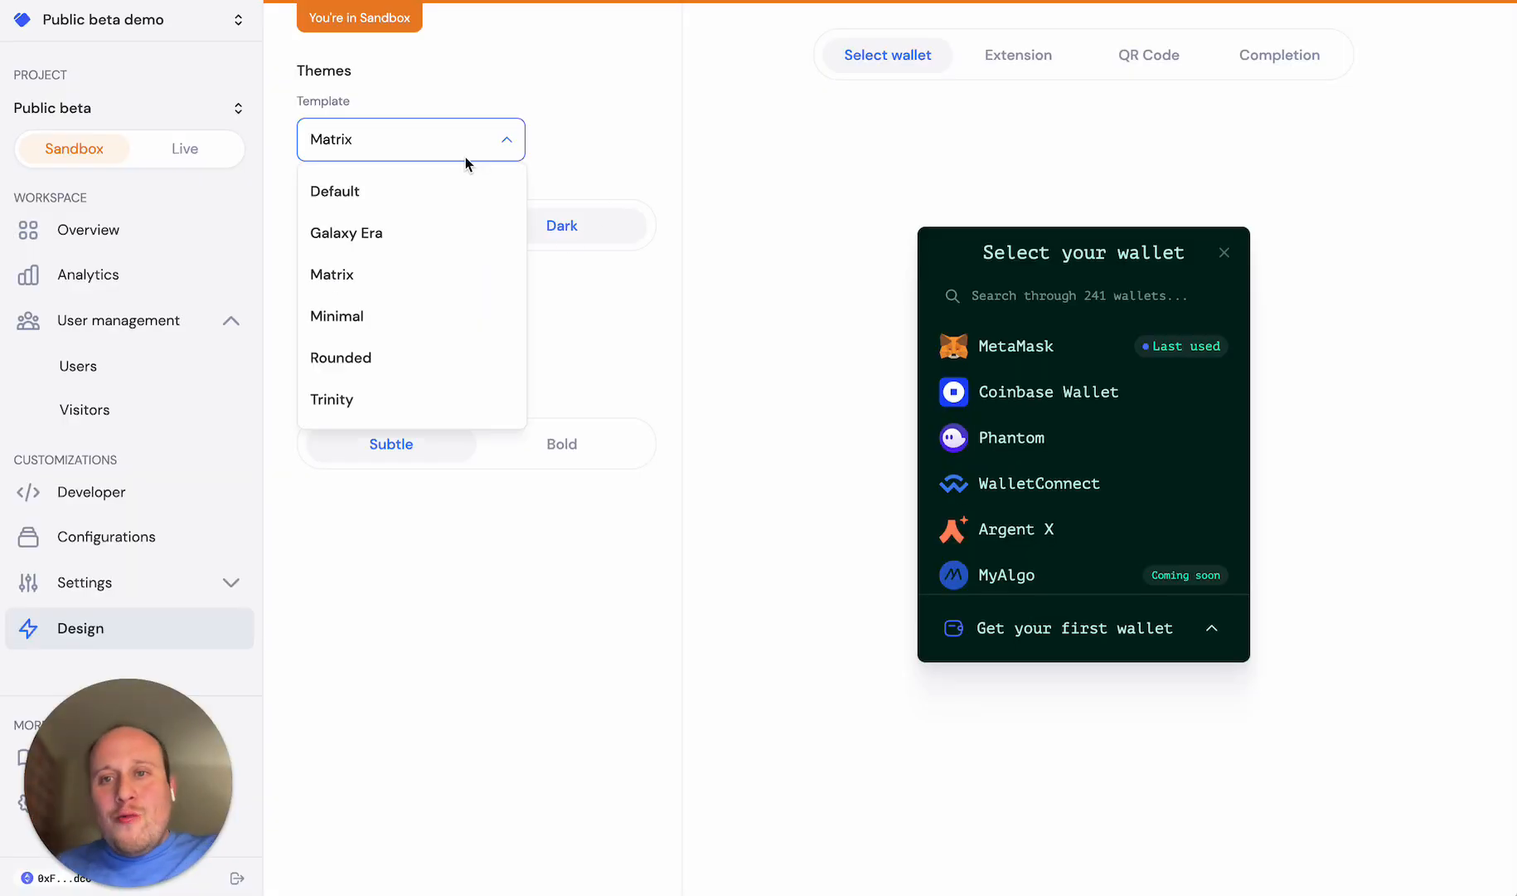
{"action": "left_click", "coordinate": [419, 191]}
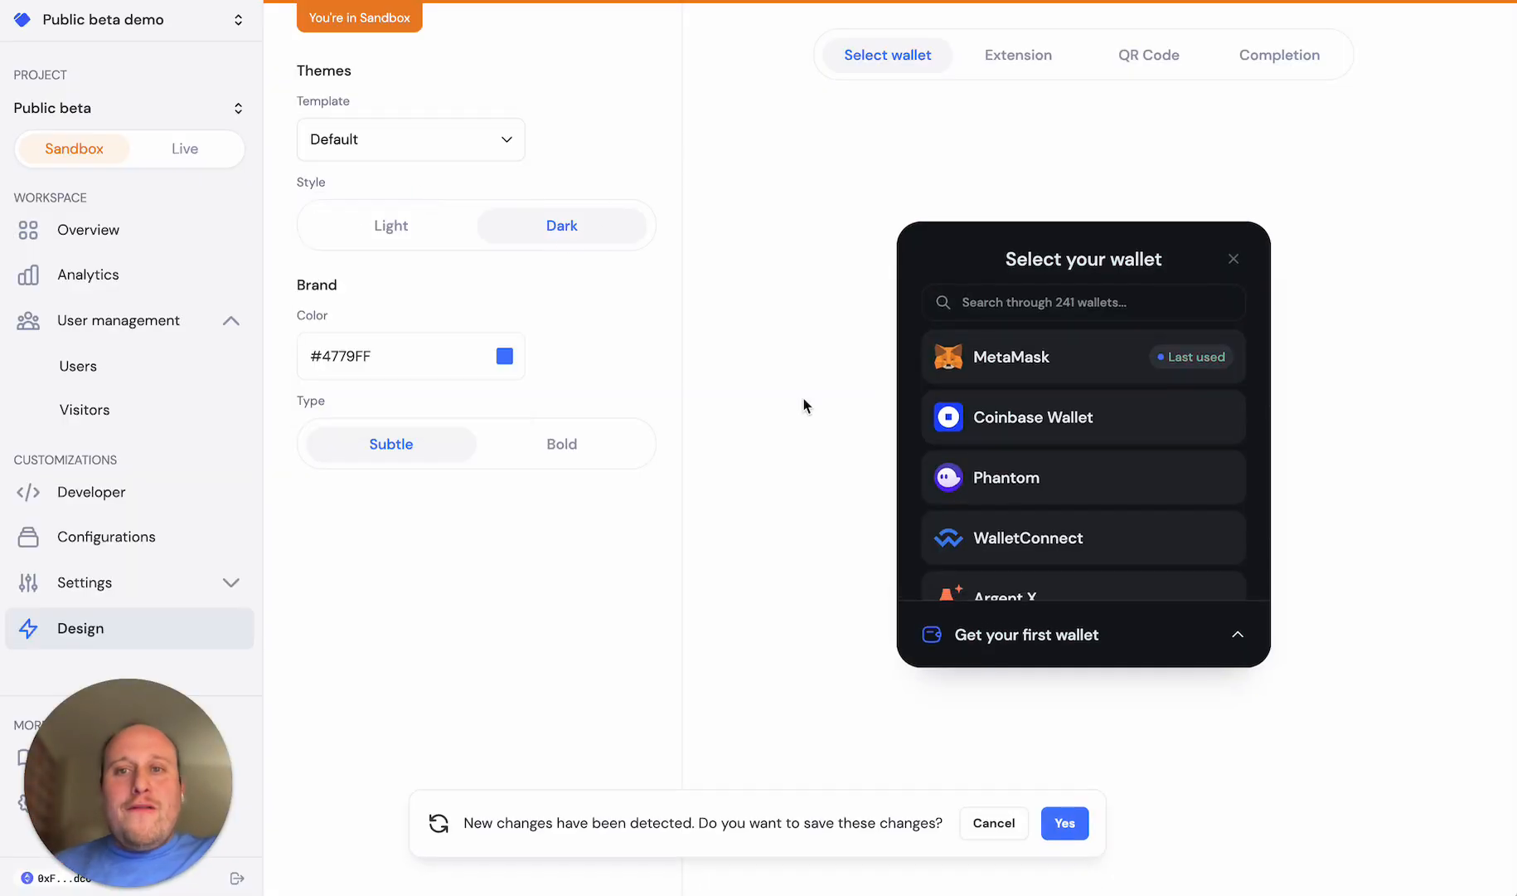
{"action": "left_click", "coordinate": [1072, 836]}
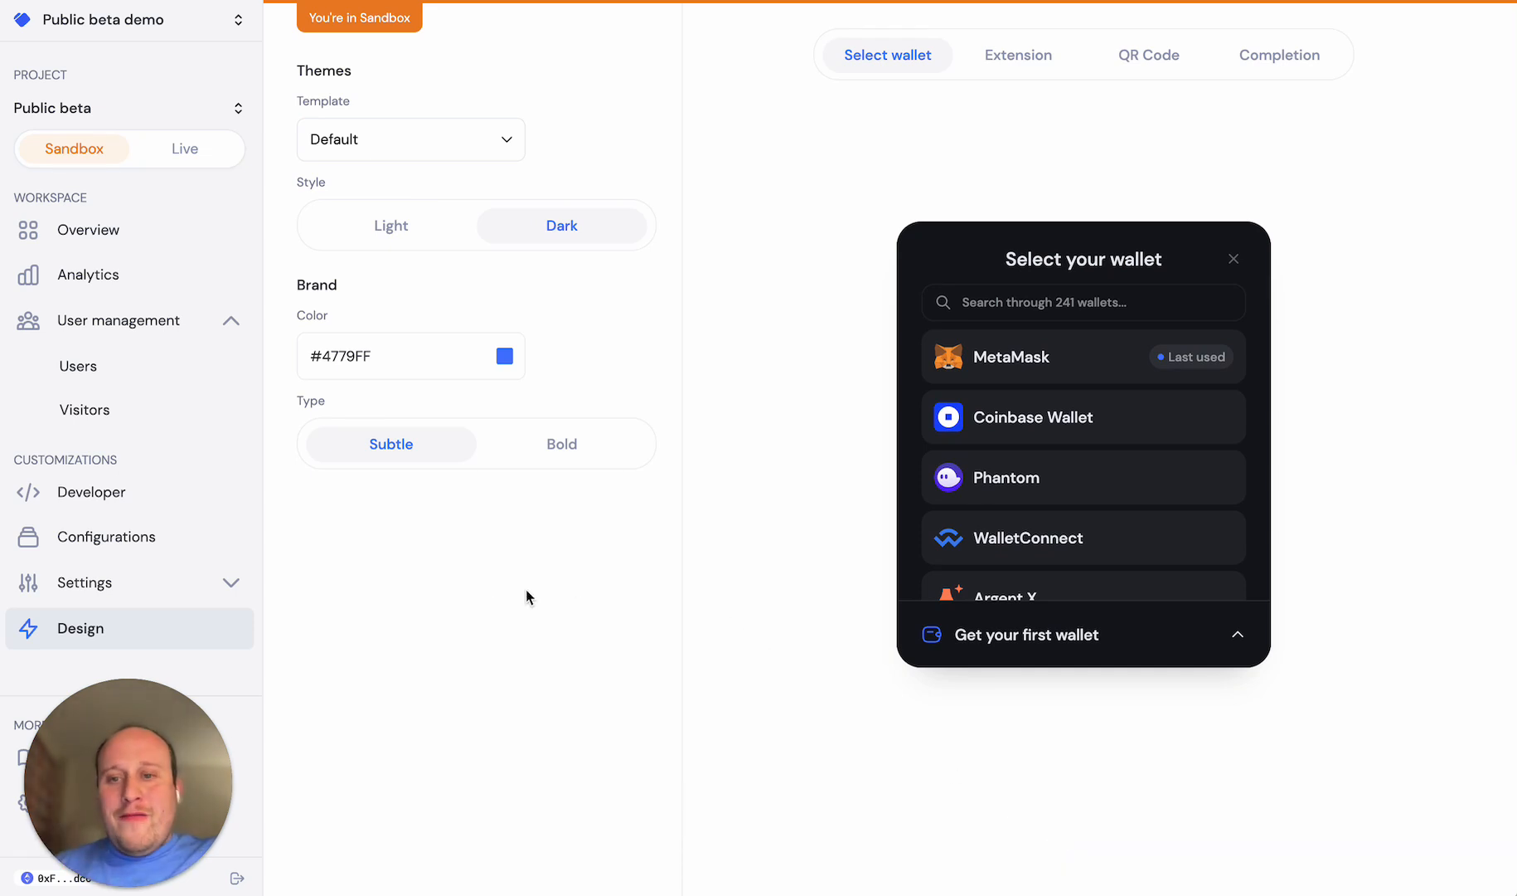
- Enable the Optimism, Base Goerli and Arbitrum networks in the EVM chain configuration and save the changes
{"action": "left_click", "coordinate": [197, 541]}
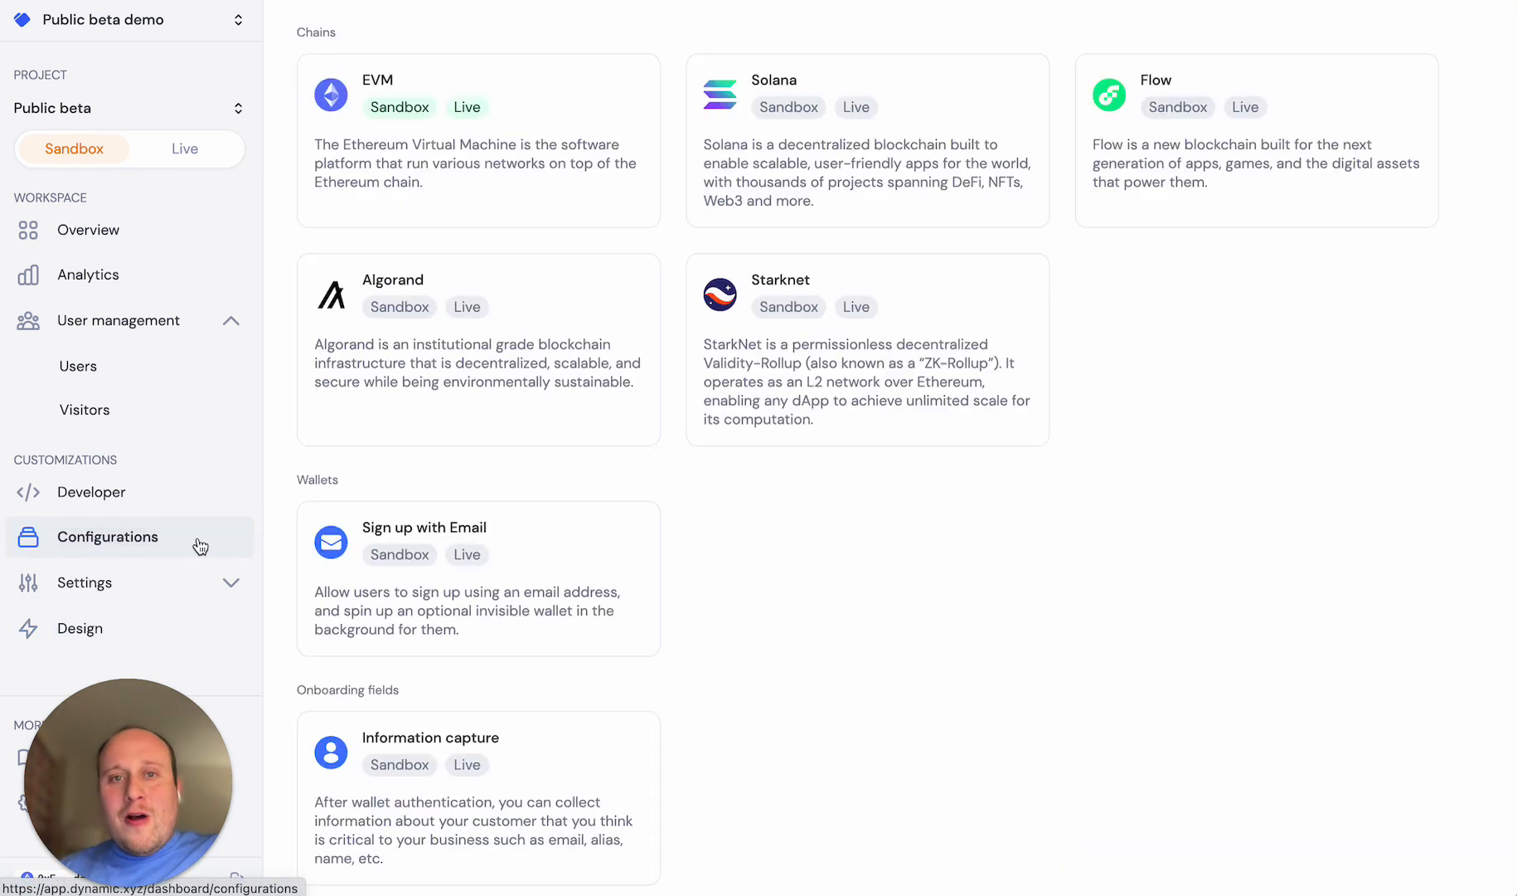
{"action": "left_click", "coordinate": [523, 162]}
{"action": "scroll", "coordinate": [625, 389], "scroll_direction": "down", "scroll_amount": 3}
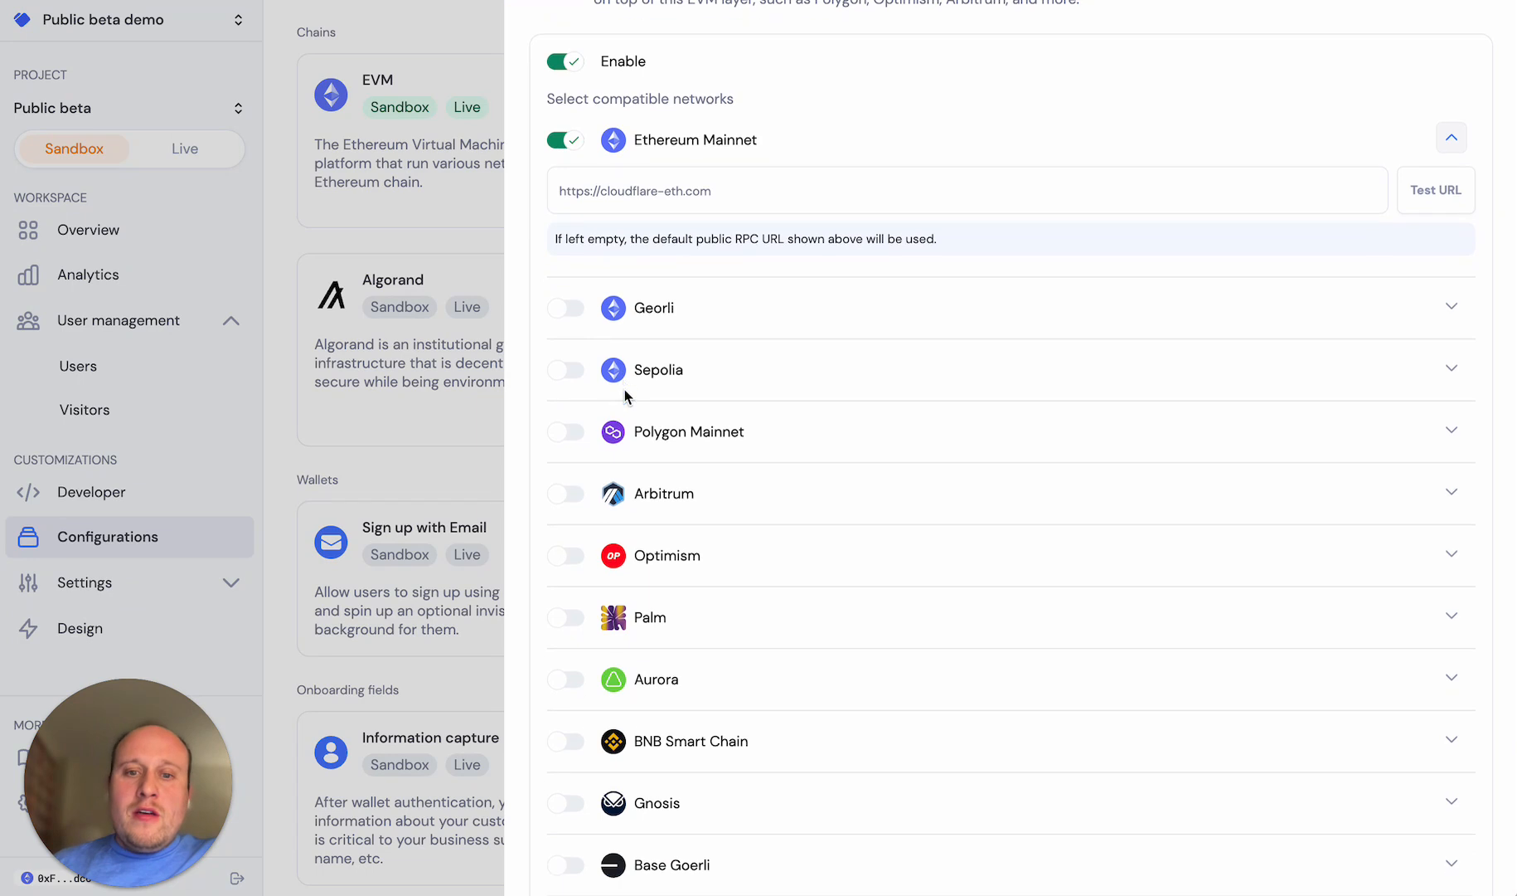
{"action": "left_click", "coordinate": [567, 471]}
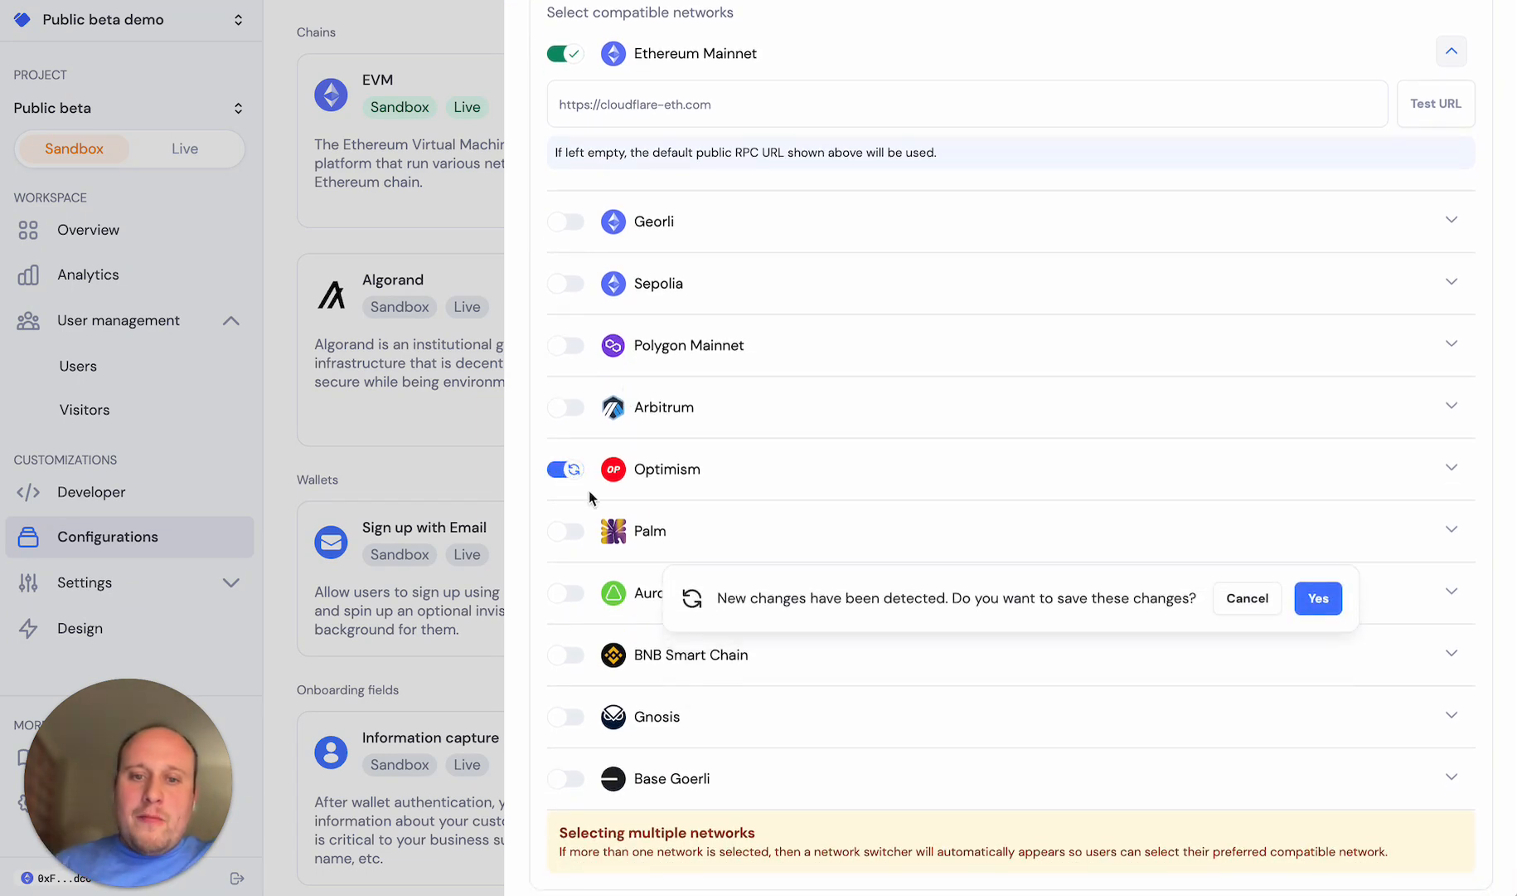
{"action": "left_click", "coordinate": [562, 780]}
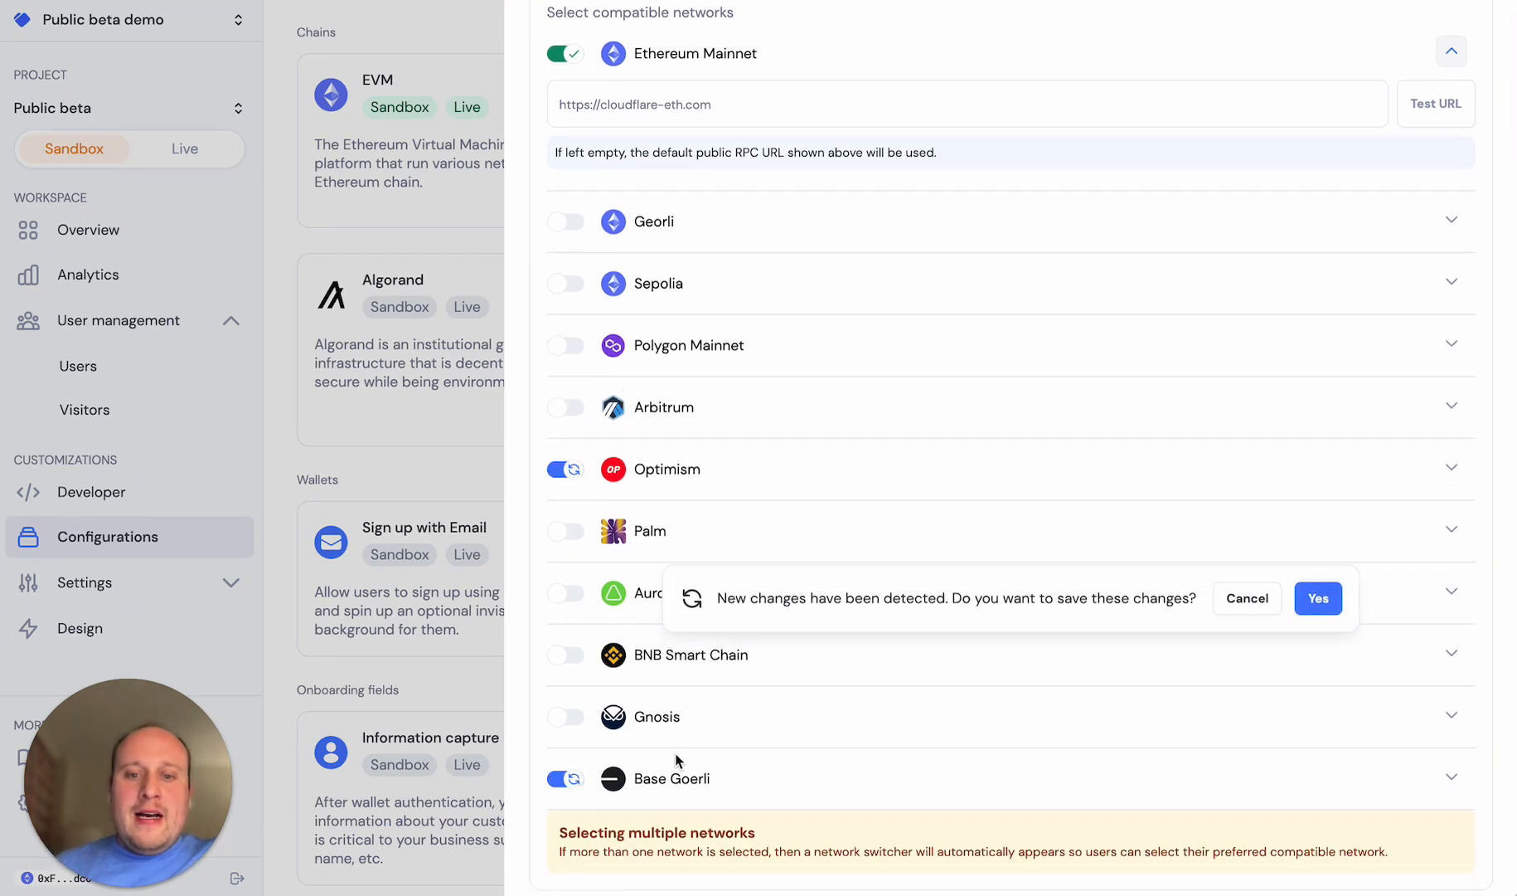
{"action": "scroll", "coordinate": [720, 715], "scroll_direction": "up", "scroll_amount": 1}
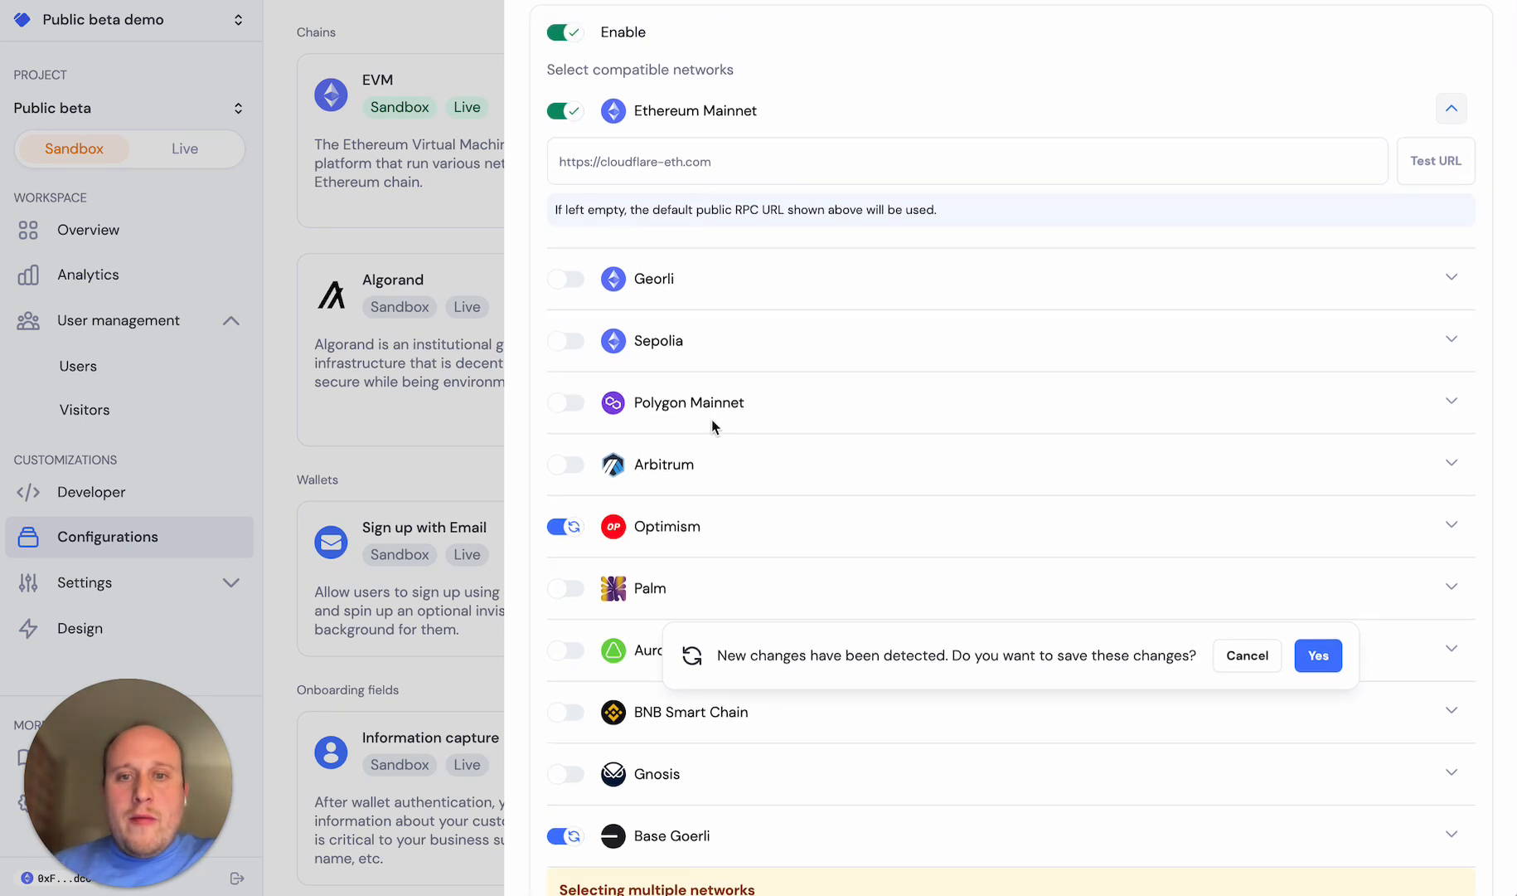
{"action": "left_click", "coordinate": [555, 464]}
{"action": "left_click", "coordinate": [1318, 655]}
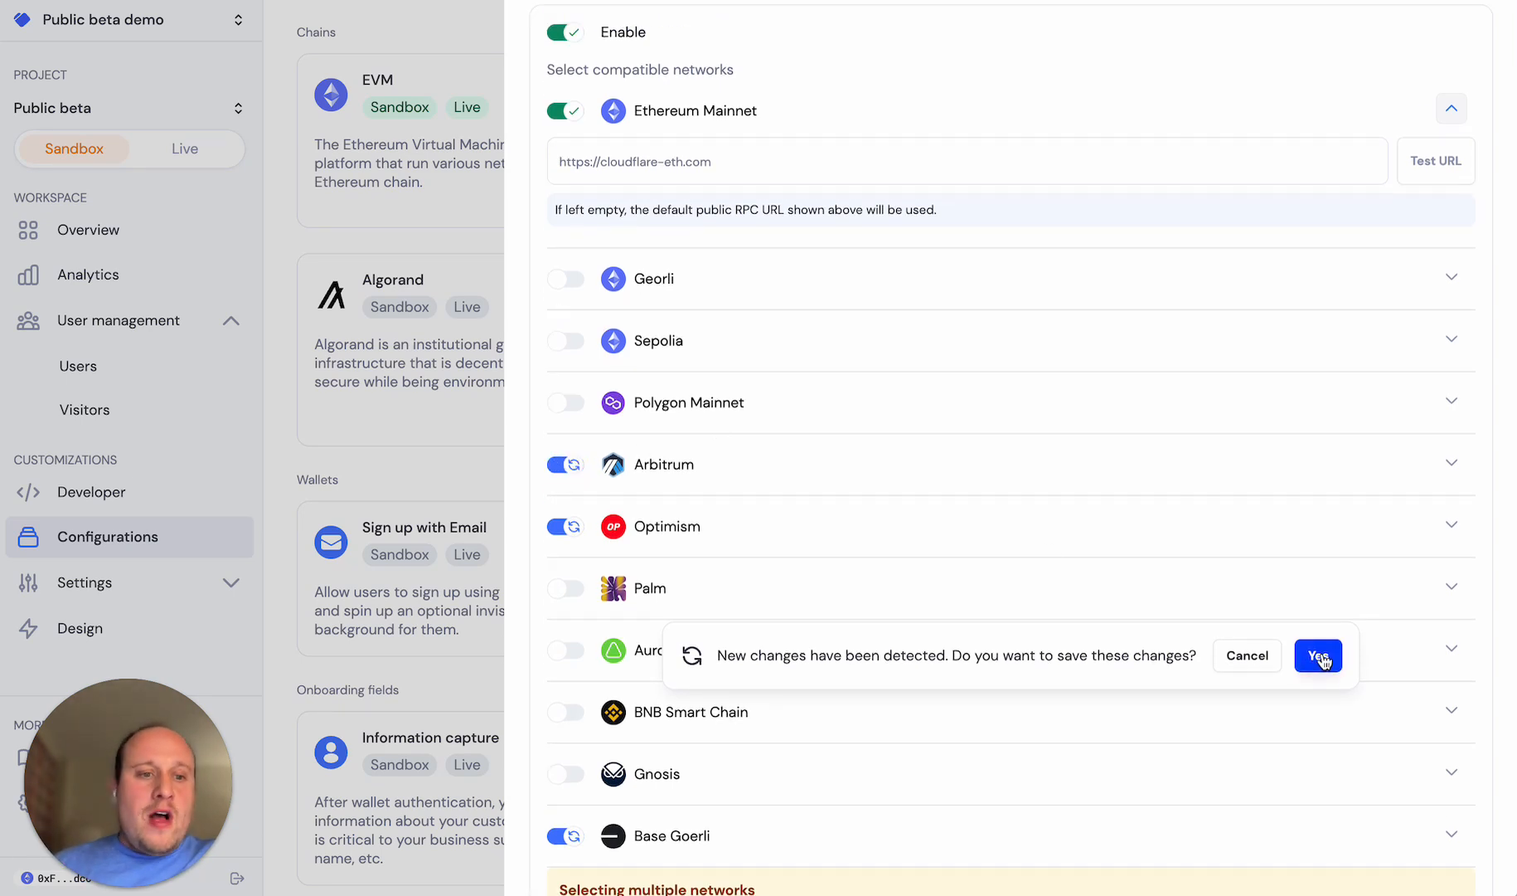
- Switch to the CodeSandbox project, reload the preview, and connect the MetaMask wallet by signing the signature request
{"action": "left_click", "coordinate": [369, 467]}
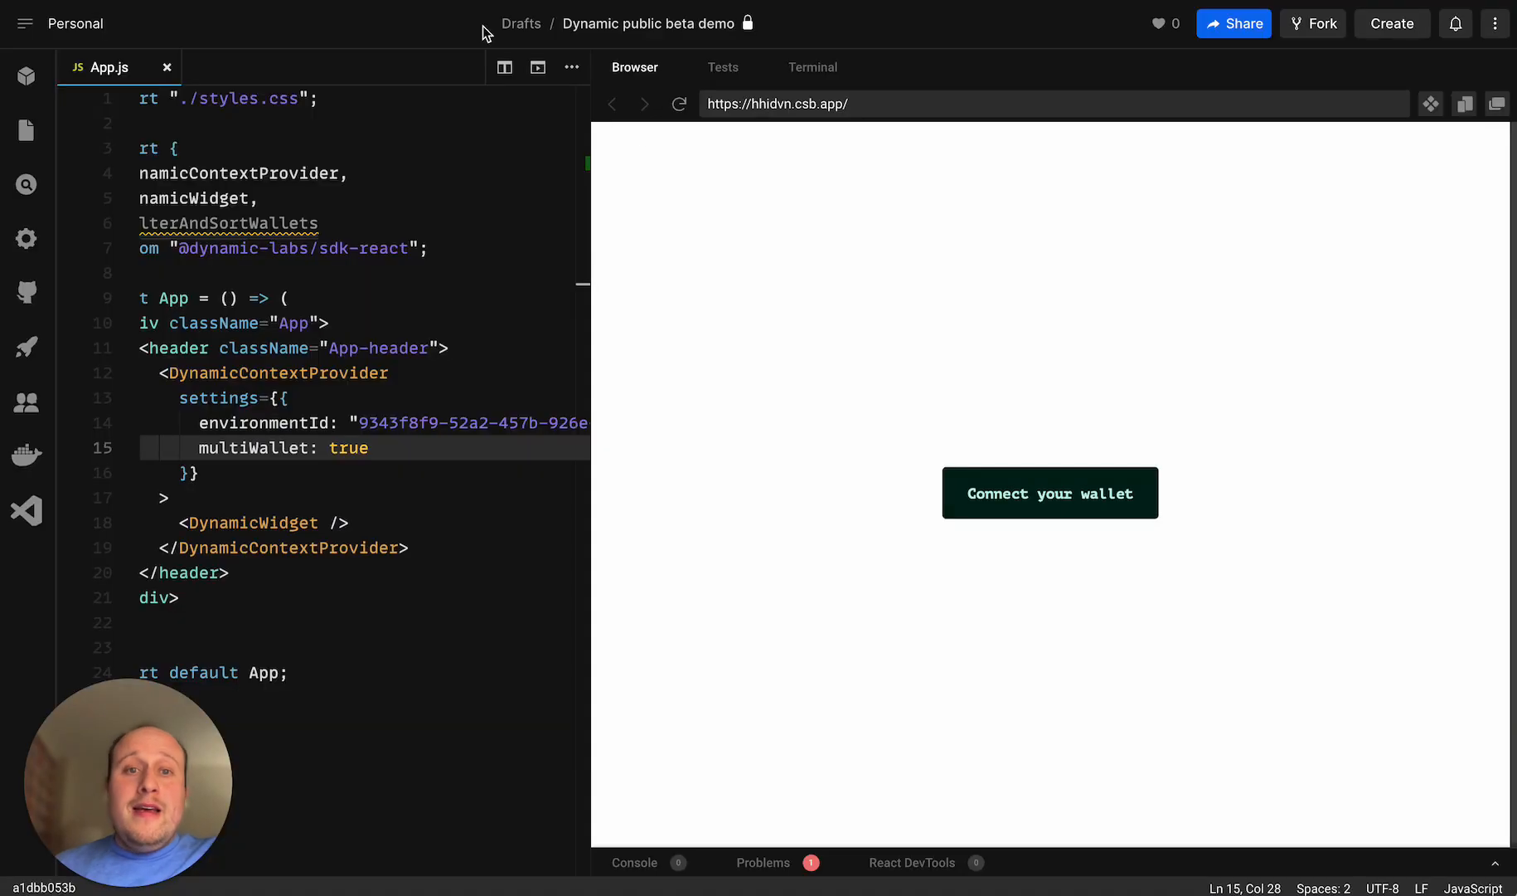
{"action": "left_click", "coordinate": [679, 103]}
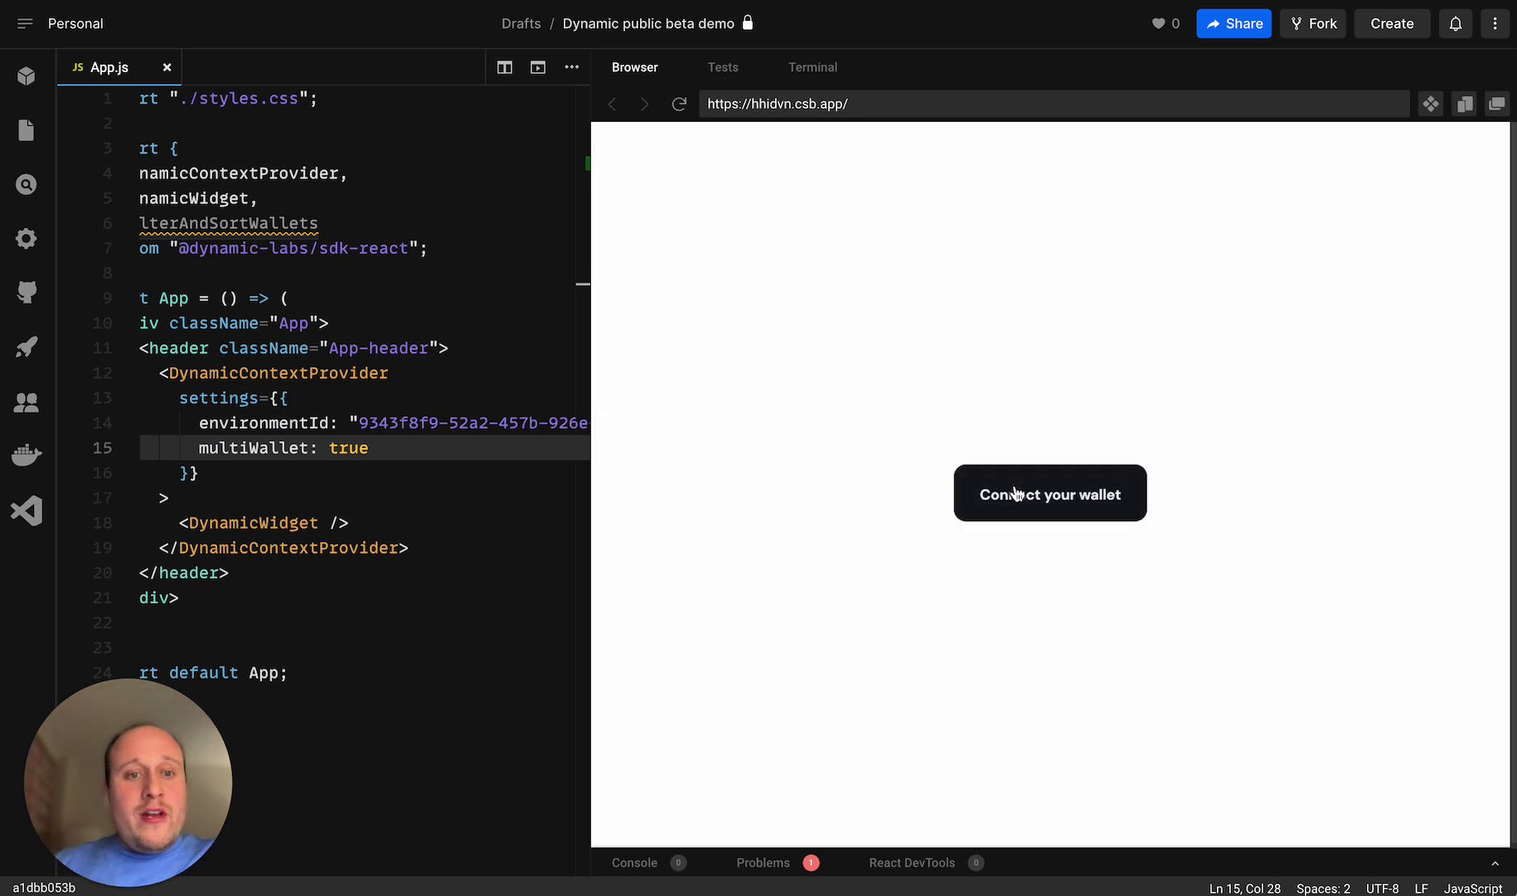
{"action": "left_click", "coordinate": [1006, 487]}
{"action": "left_click", "coordinate": [945, 494]}
{"action": "scroll", "coordinate": [1258, 396], "scroll_direction": "down", "scroll_amount": 5}
{"action": "left_click", "coordinate": [1414, 507]}
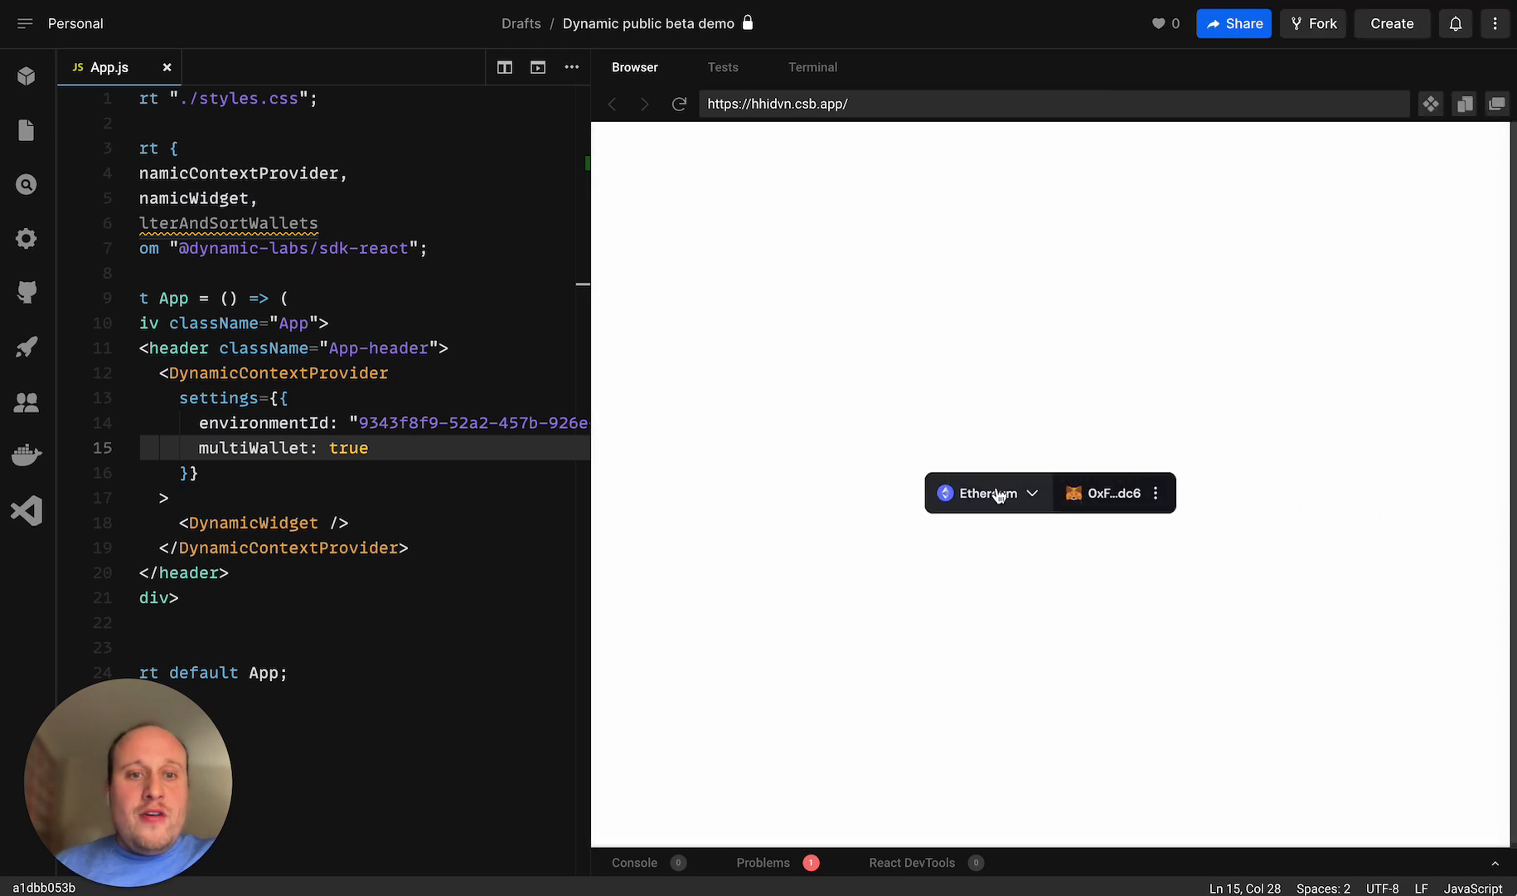
- Check the widget's network choices, open the connected wallet's profile, and log out
{"action": "left_click", "coordinate": [1000, 494]}
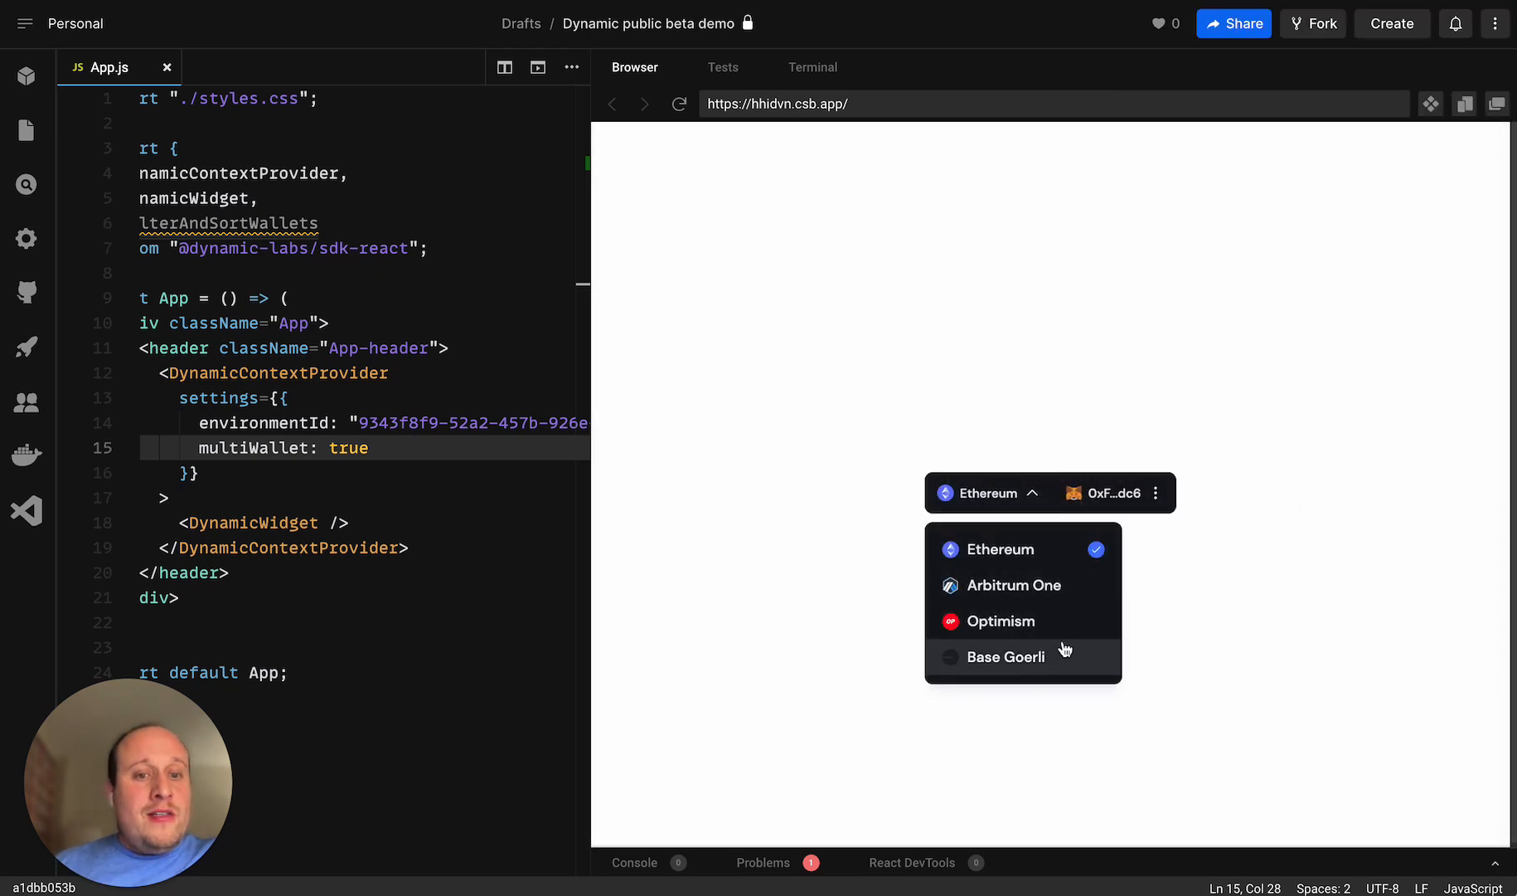
{"action": "left_click", "coordinate": [1155, 493]}
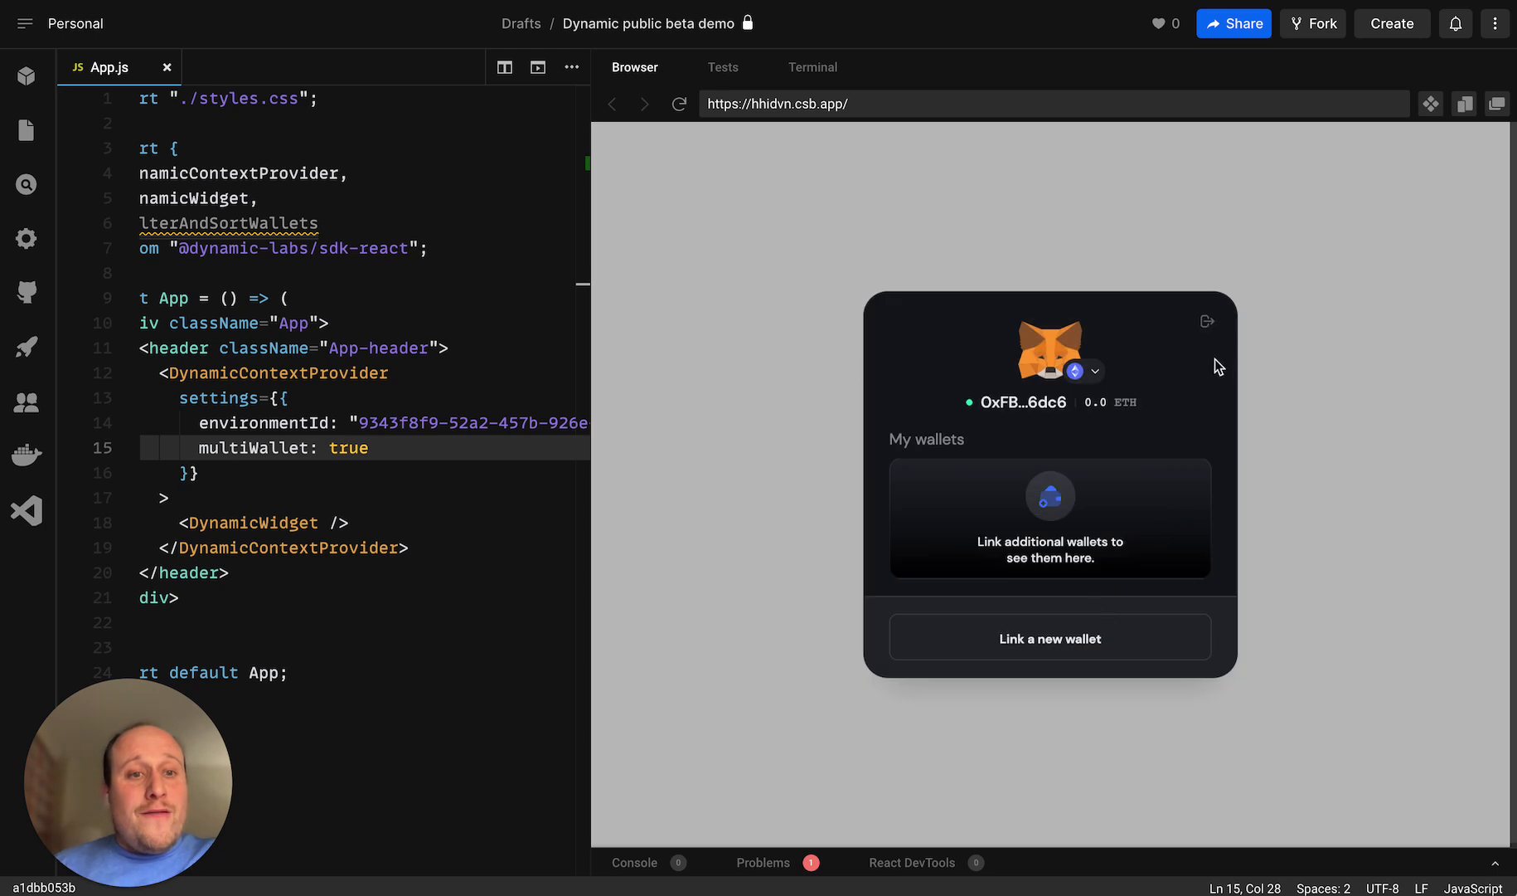
{"action": "left_click", "coordinate": [1208, 322]}
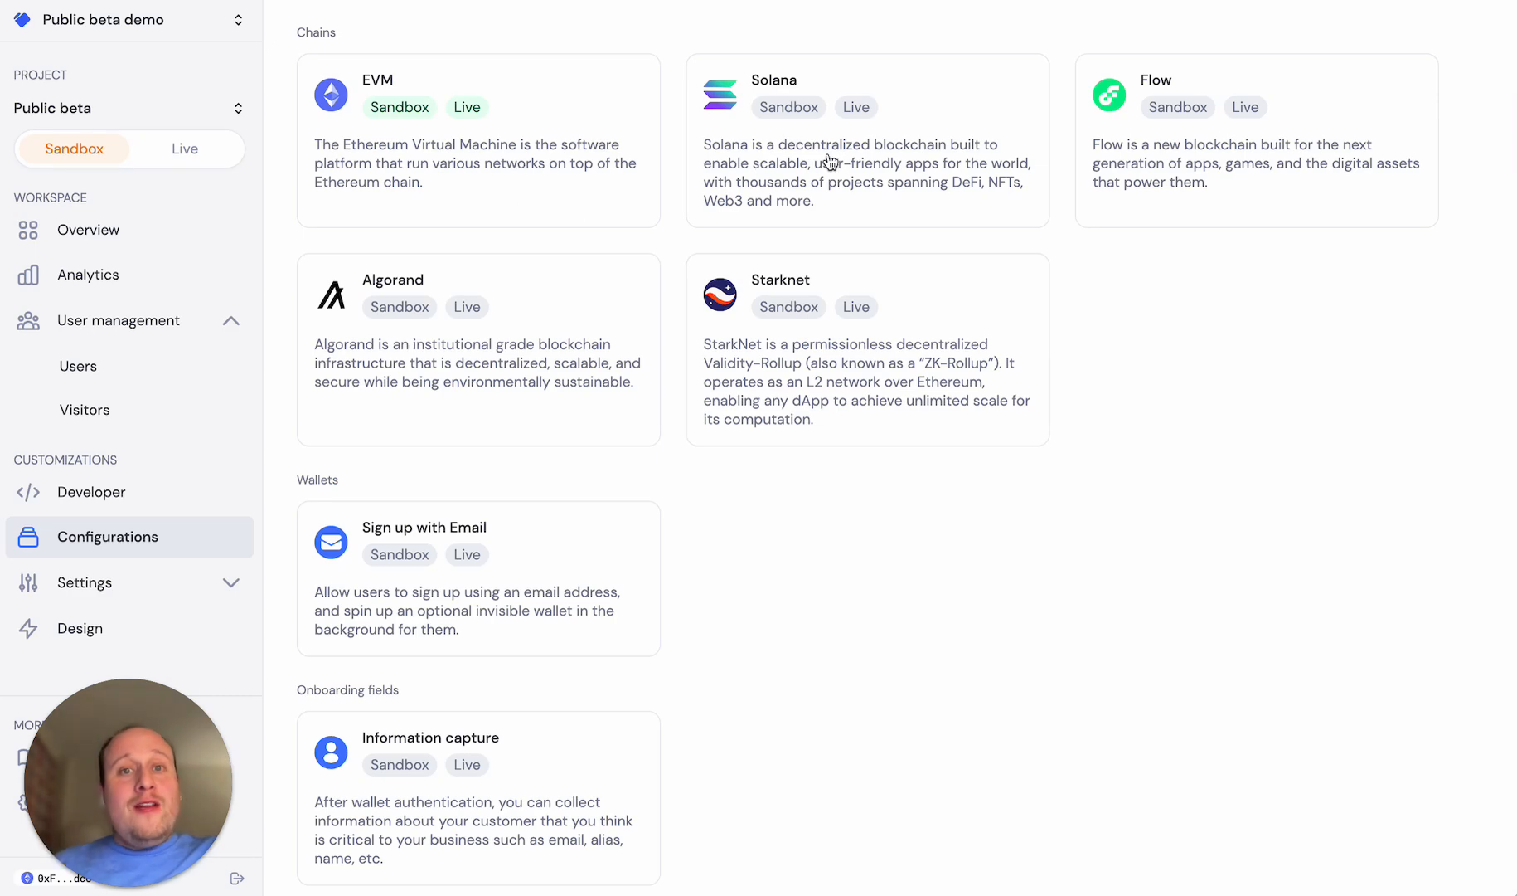
- In the Dynamic dashboard configurations, enable the Solana and Flow chains for Sandbox and save each change
{"action": "left_click", "coordinate": [835, 160]}
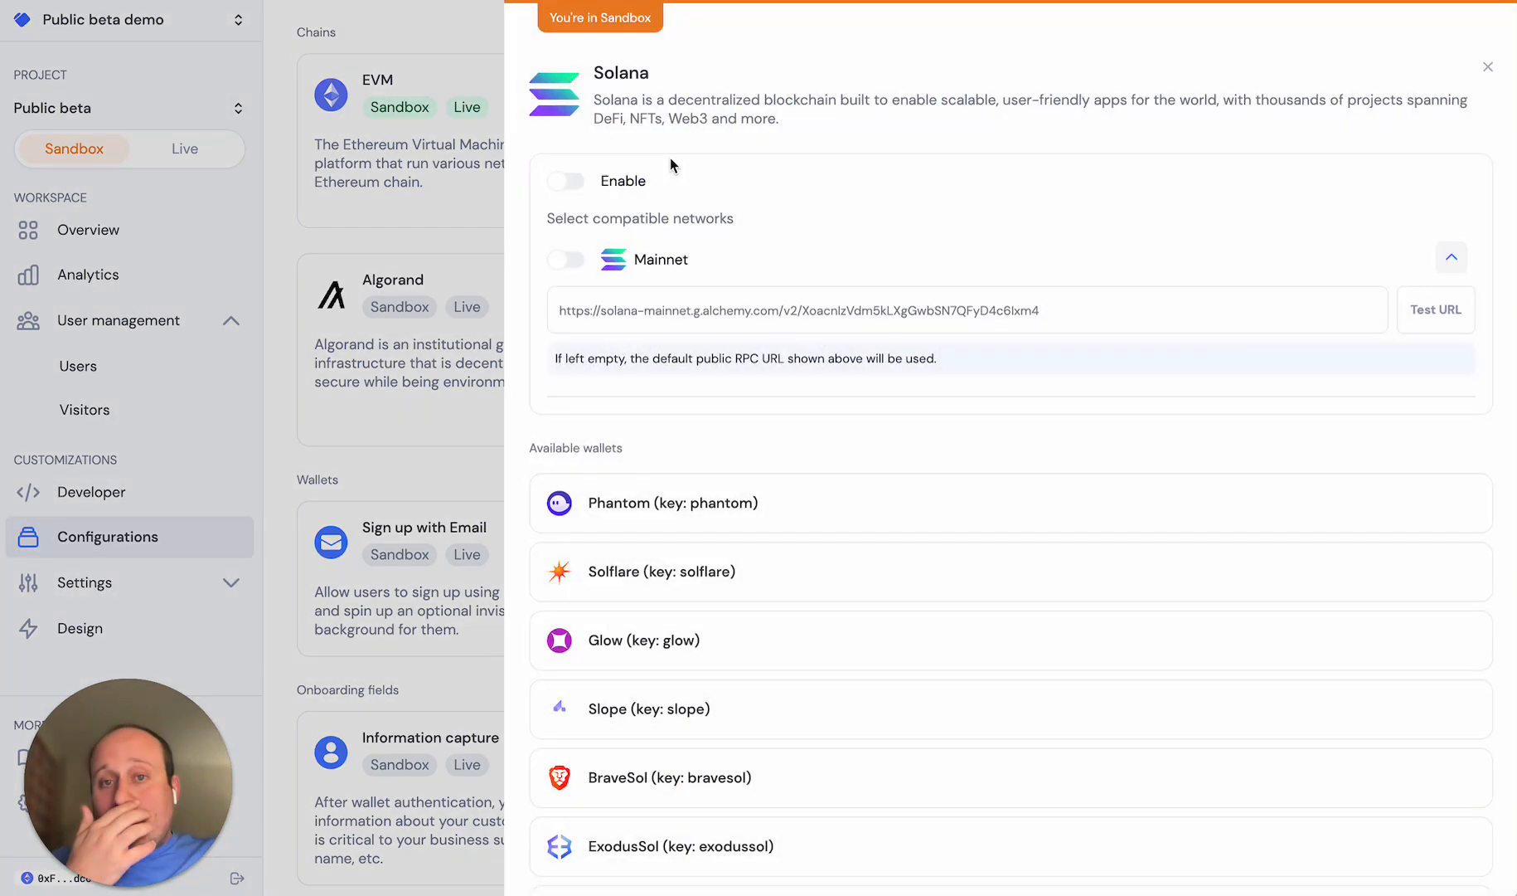
{"action": "left_click", "coordinate": [1322, 836]}
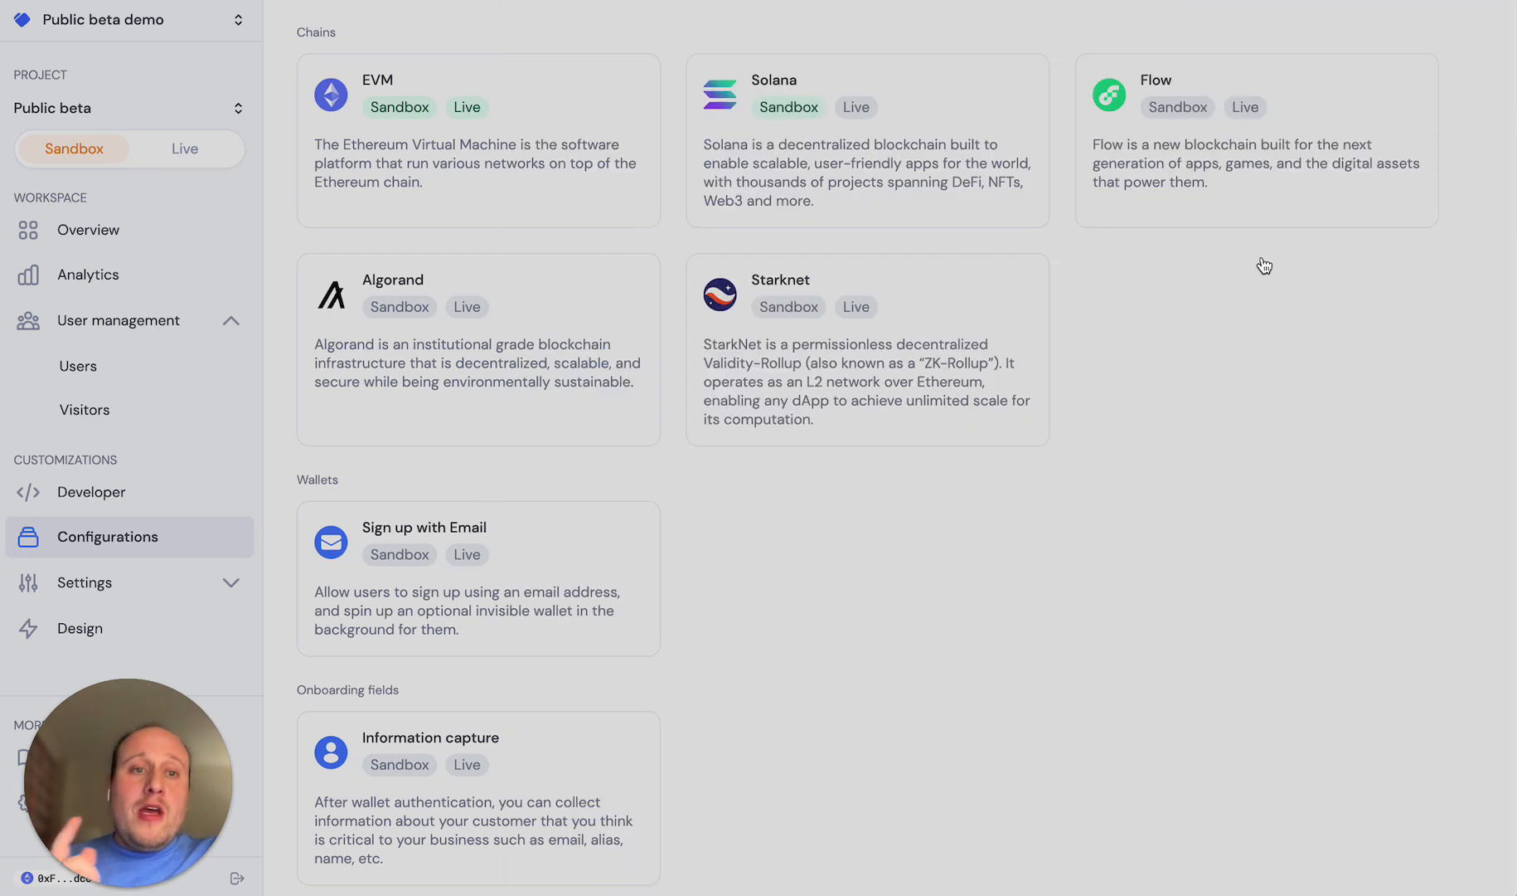
{"action": "left_click", "coordinate": [1286, 179]}
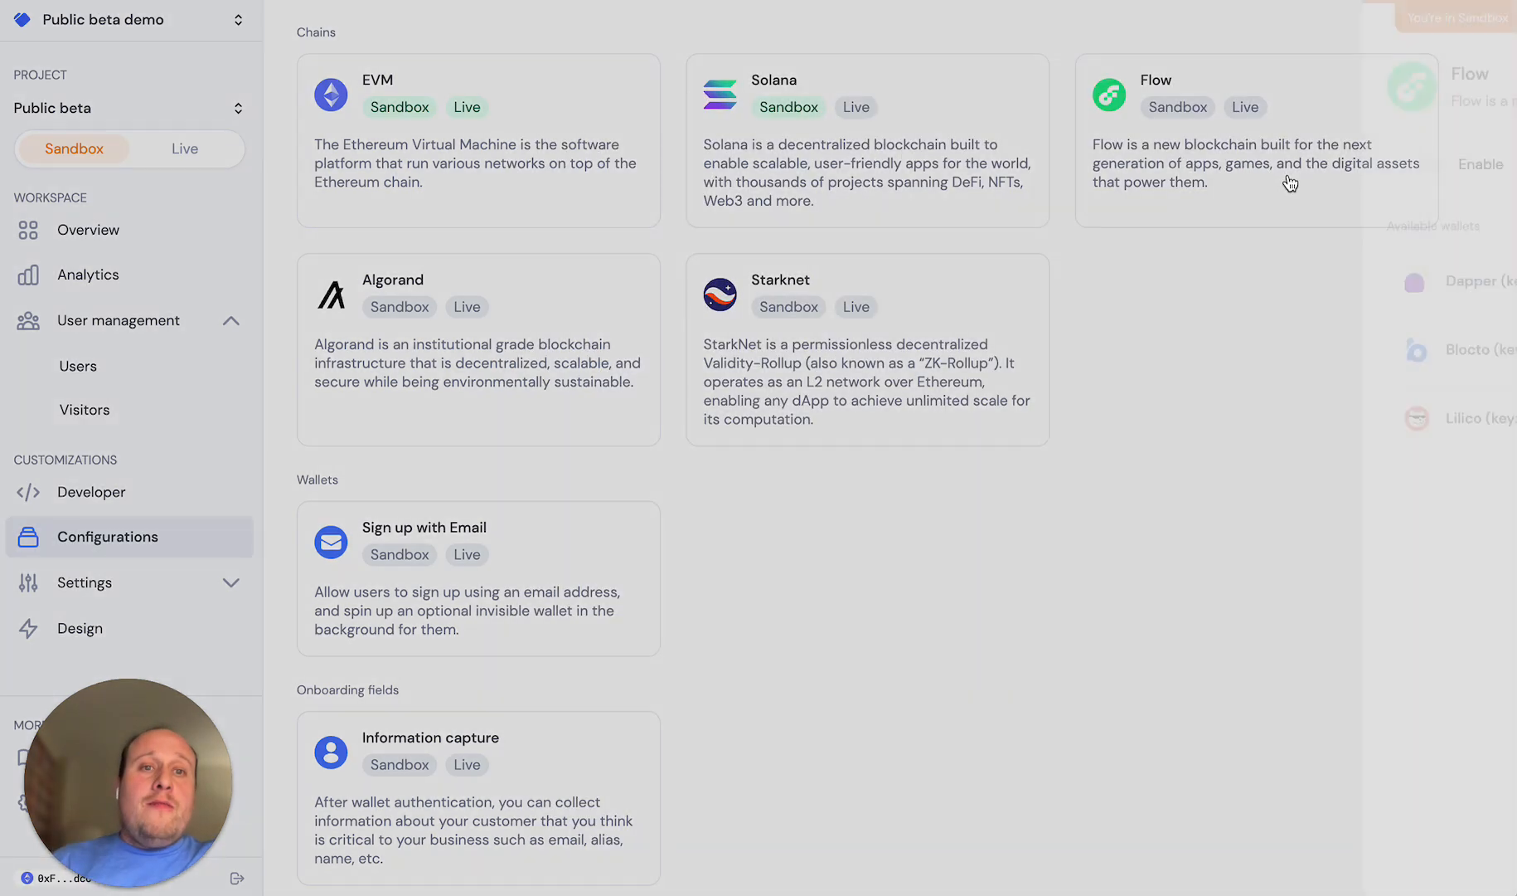
{"action": "left_click", "coordinate": [557, 165]}
{"action": "left_click", "coordinate": [1320, 823]}
{"action": "left_click", "coordinate": [465, 496]}
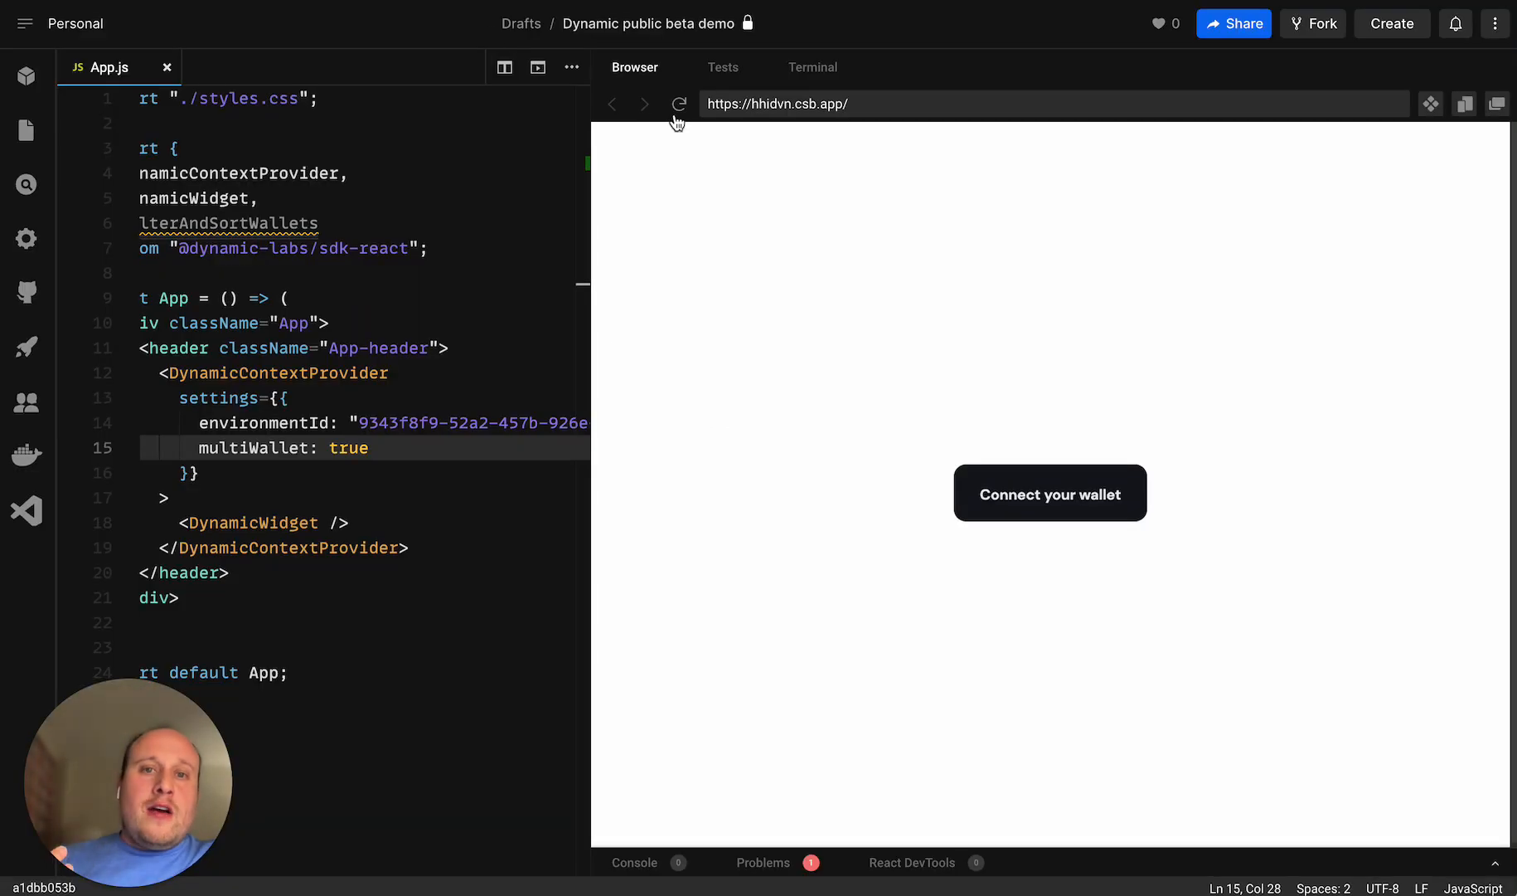
- Switch to CodeSandbox, reload the preview, and look through the wallet selection for Solana and Flow wallets before closing it
{"action": "left_click", "coordinate": [679, 106]}
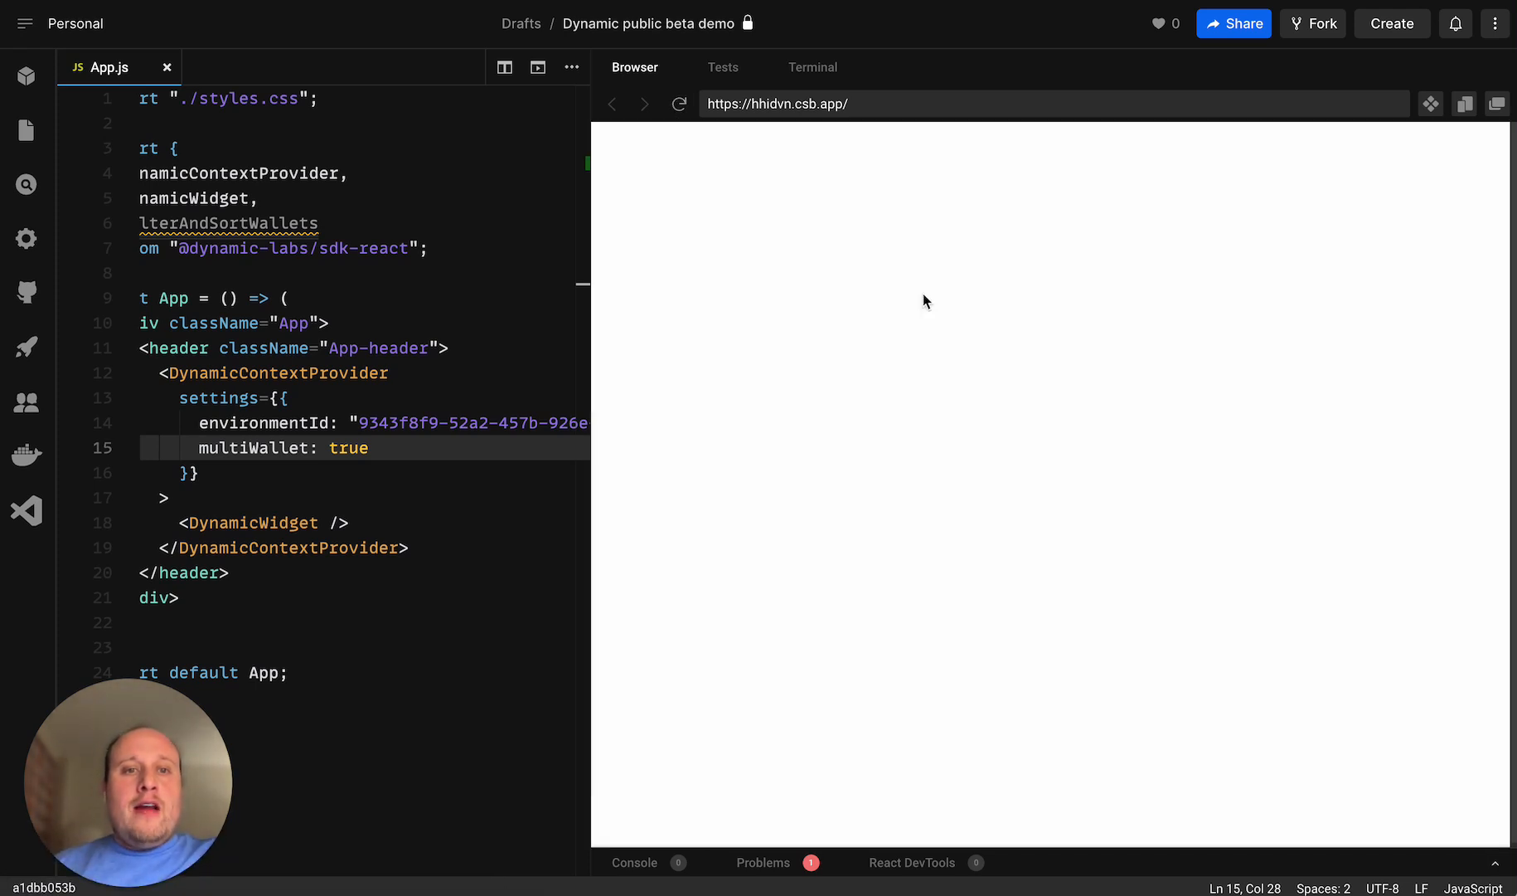
{"action": "left_click", "coordinate": [1071, 487]}
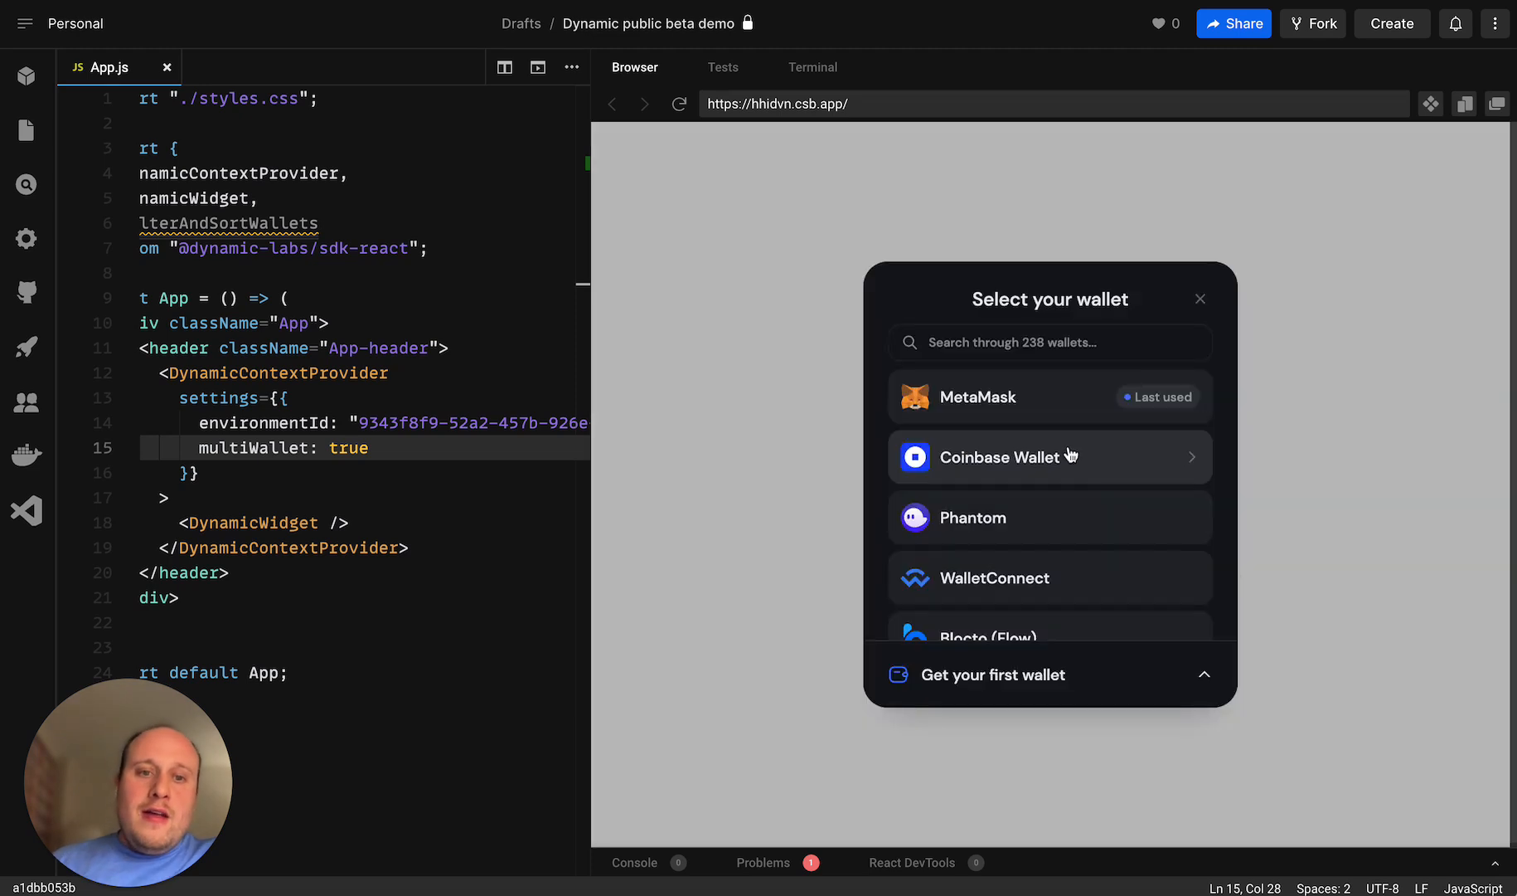
{"action": "scroll", "coordinate": [1094, 514], "scroll_direction": "down", "scroll_amount": 3}
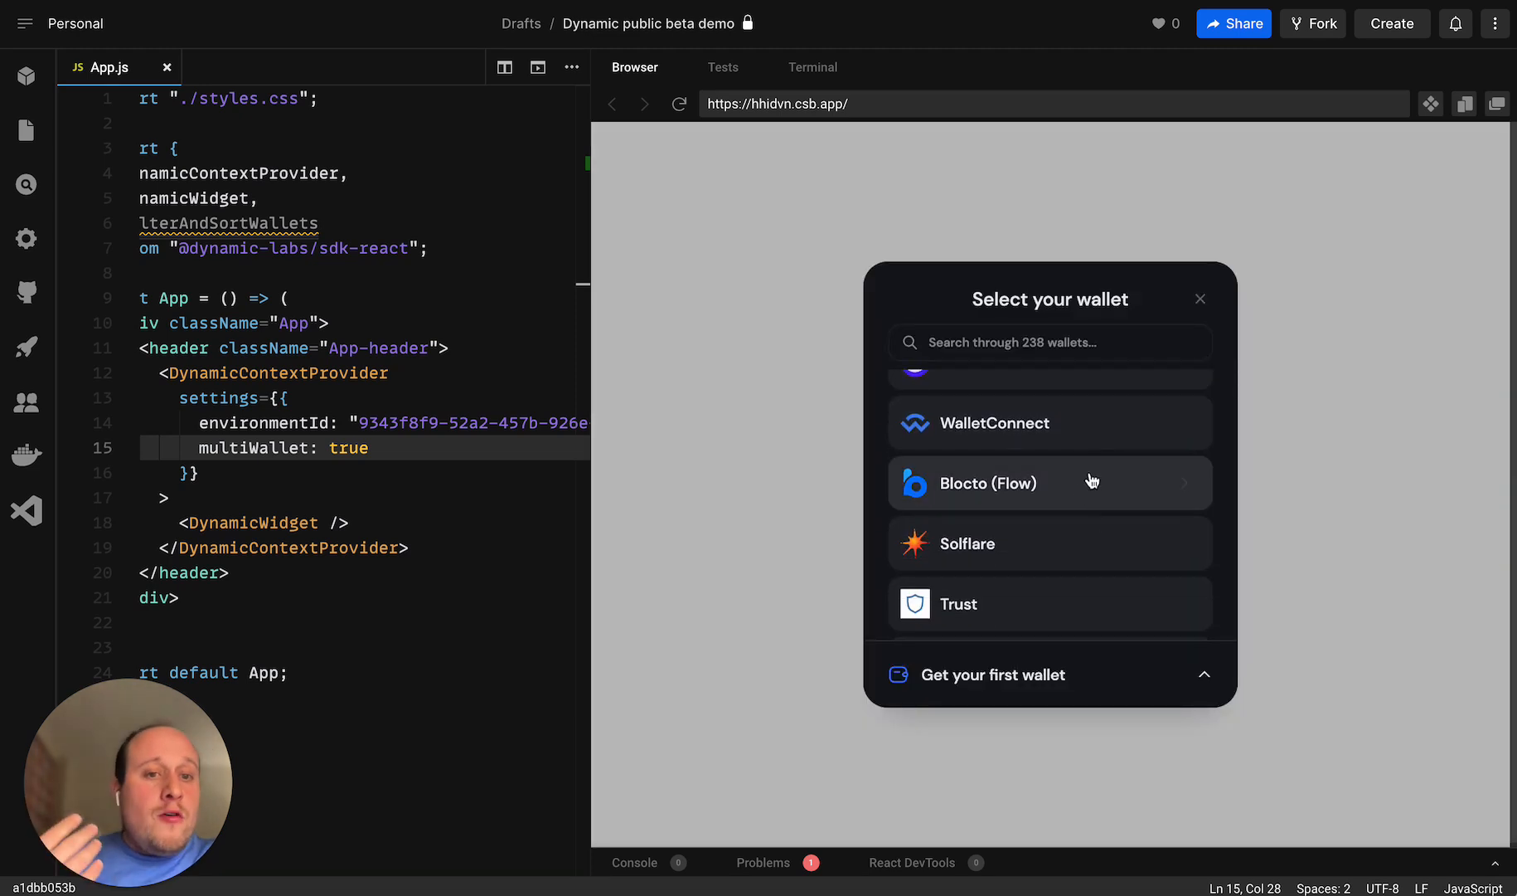
{"action": "scroll", "coordinate": [1101, 480], "scroll_direction": "down", "scroll_amount": 1}
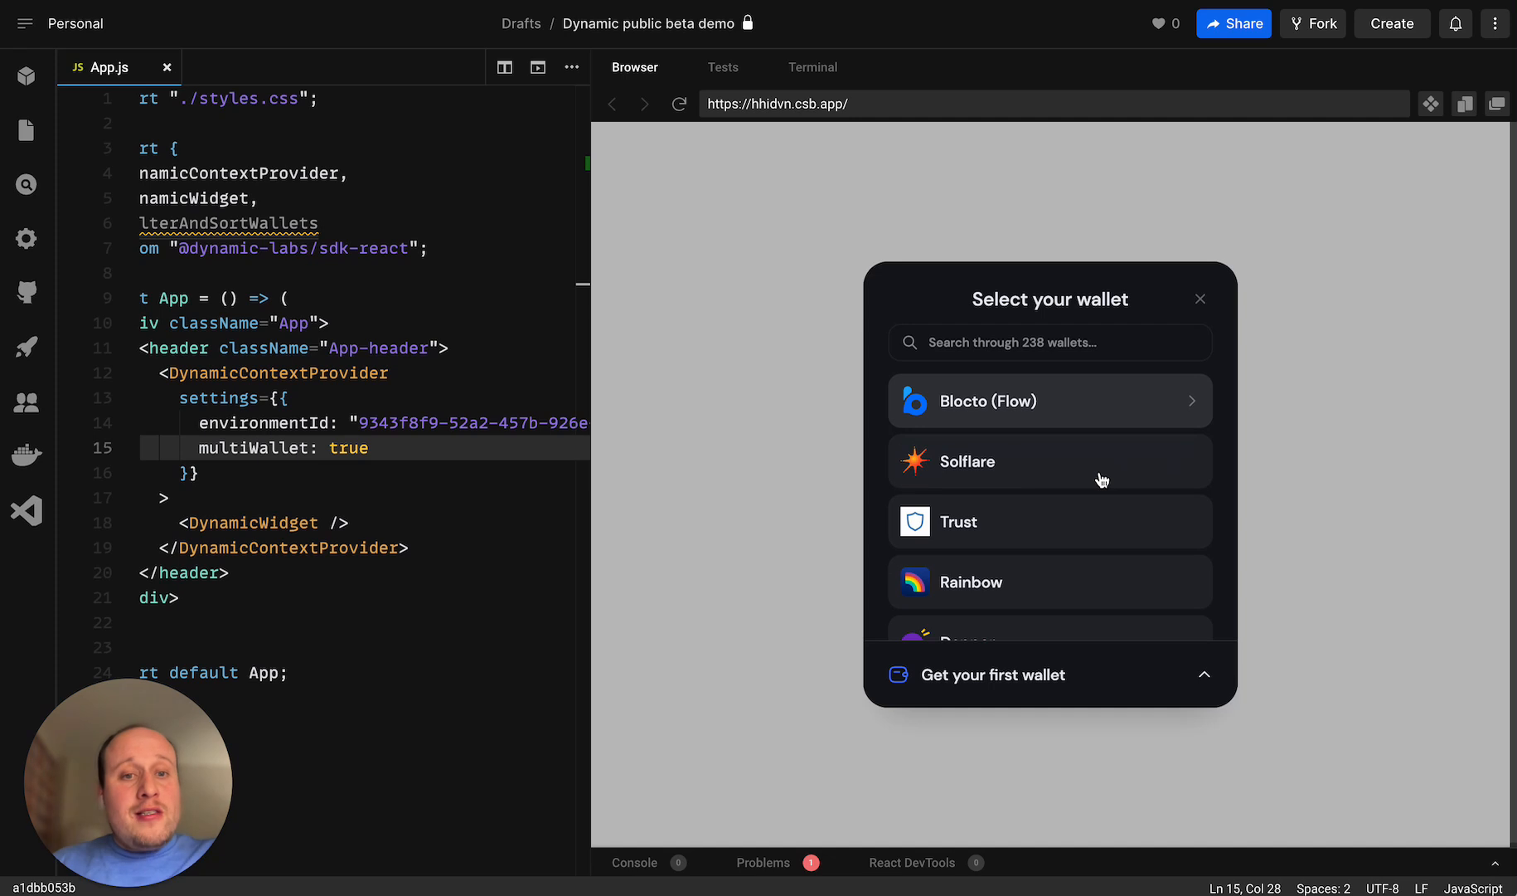
{"action": "scroll", "coordinate": [1153, 441], "scroll_direction": "down", "scroll_amount": 3}
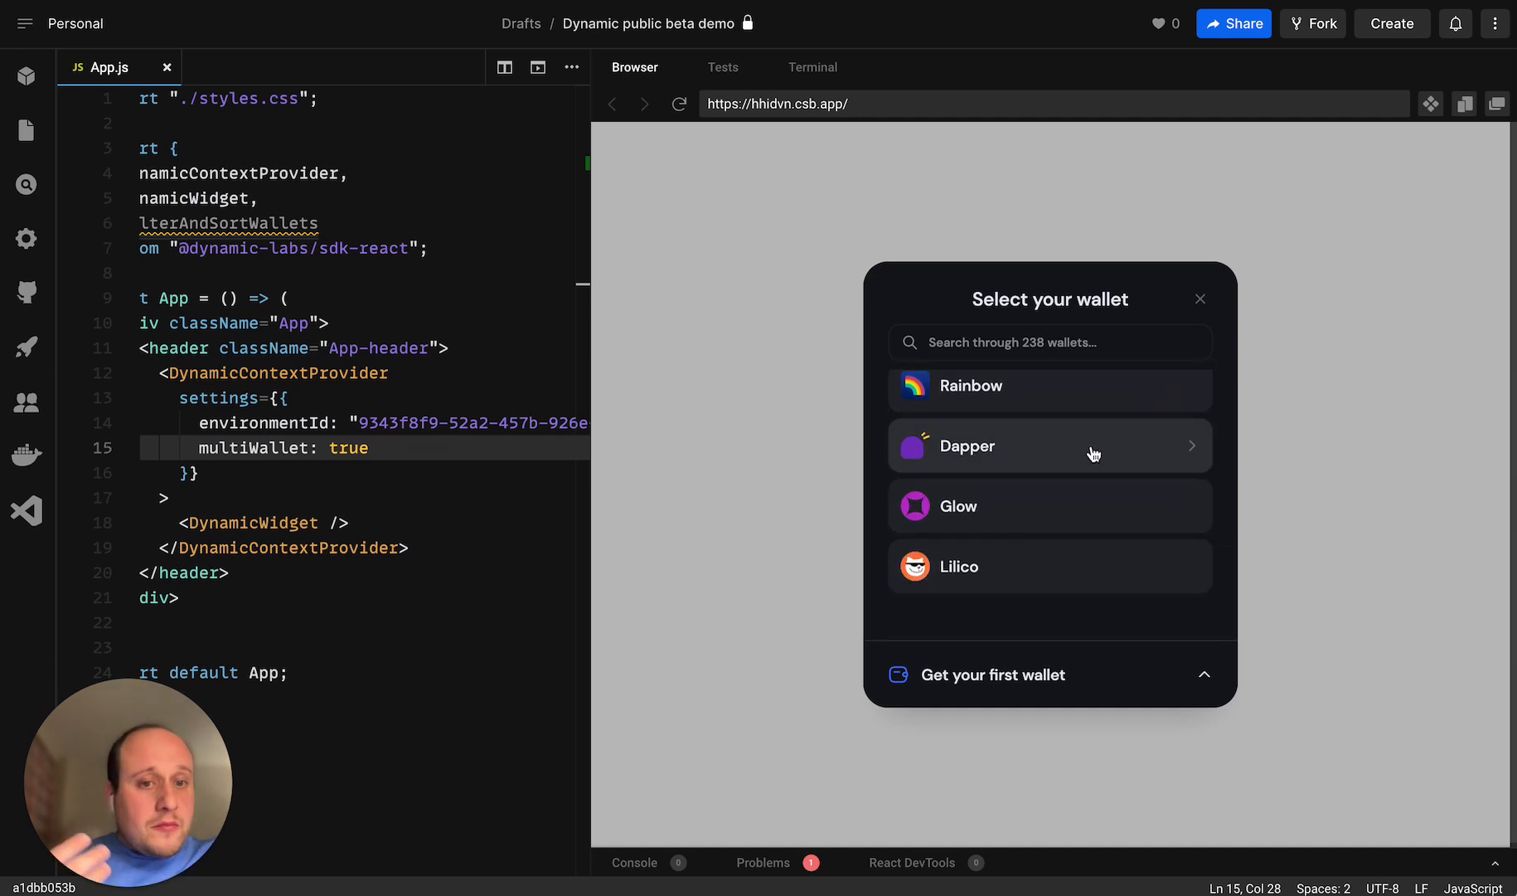
{"action": "left_click", "coordinate": [1200, 299]}
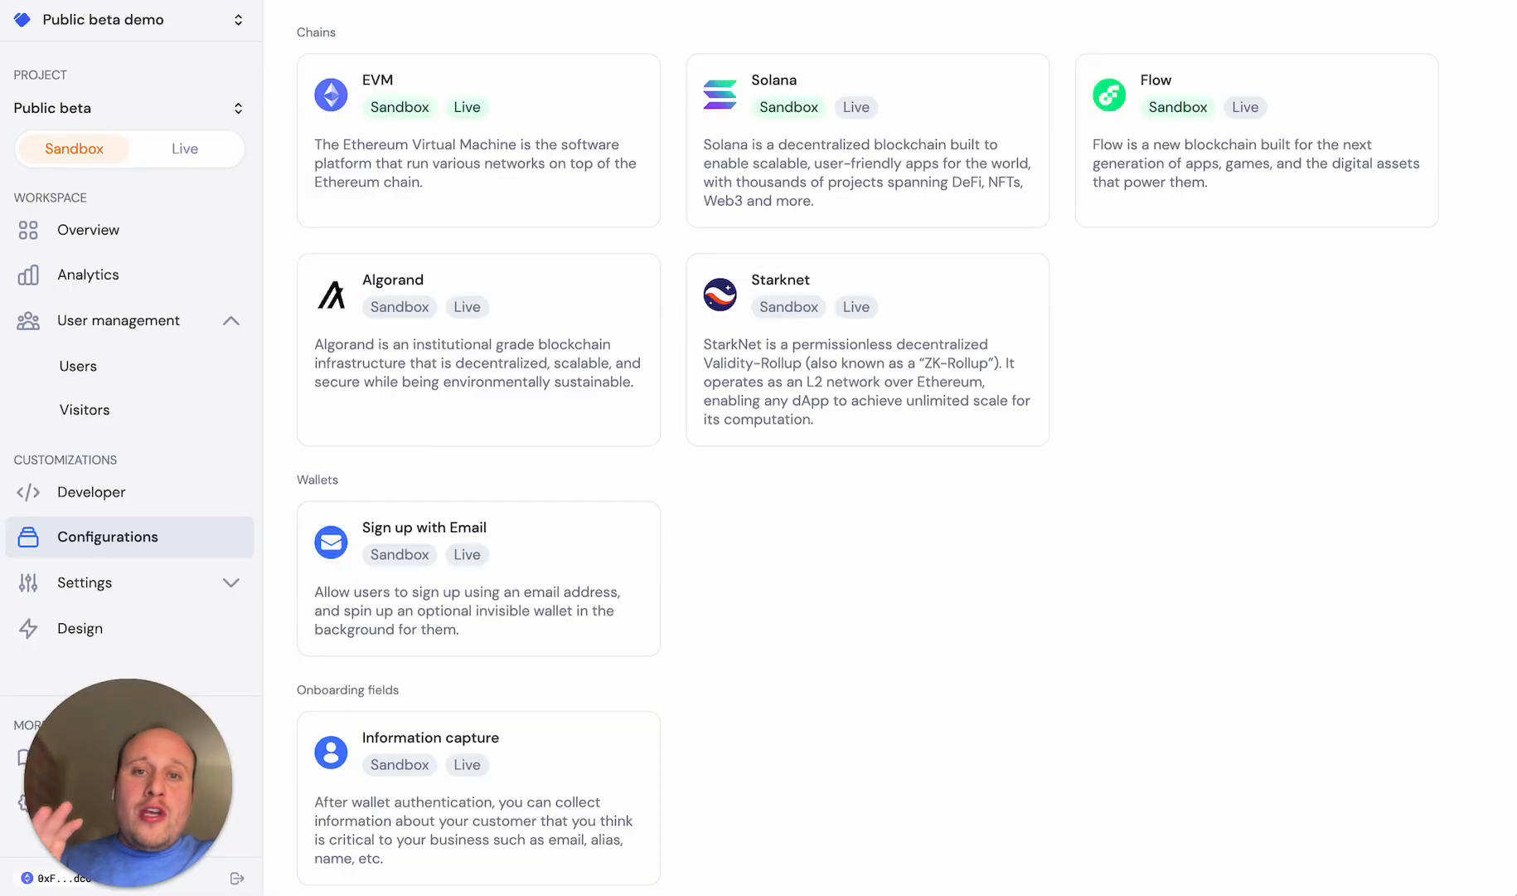
- In the Dynamic dashboard, enable the Alias and Email fields under Information capture and save the changes
{"action": "scroll", "coordinate": [678, 321], "scroll_direction": "down", "scroll_amount": 5}
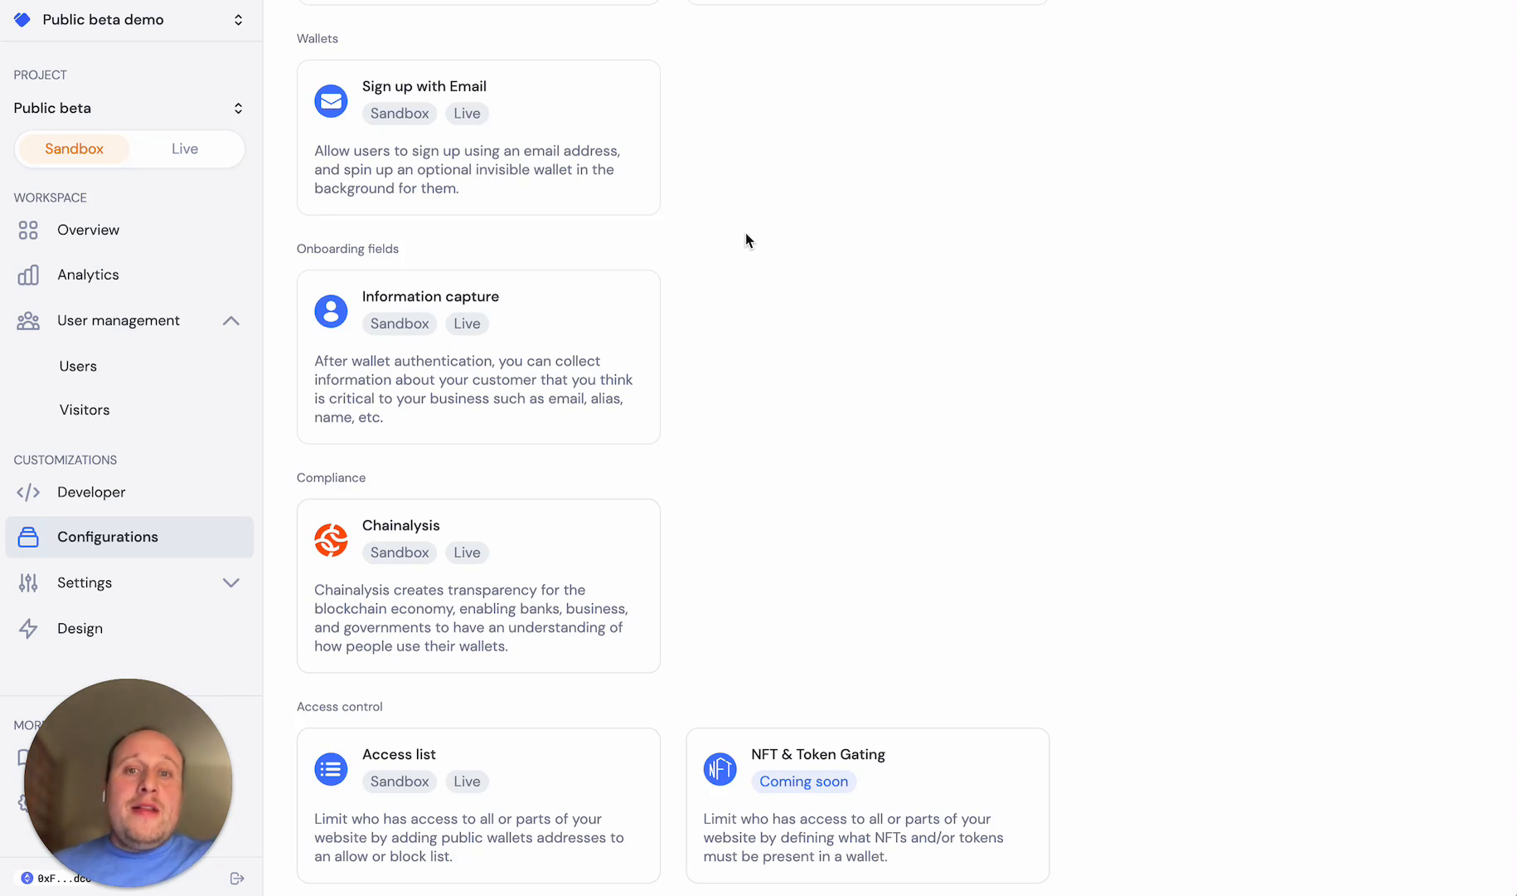
{"action": "scroll", "coordinate": [745, 240], "scroll_direction": "down", "scroll_amount": 1}
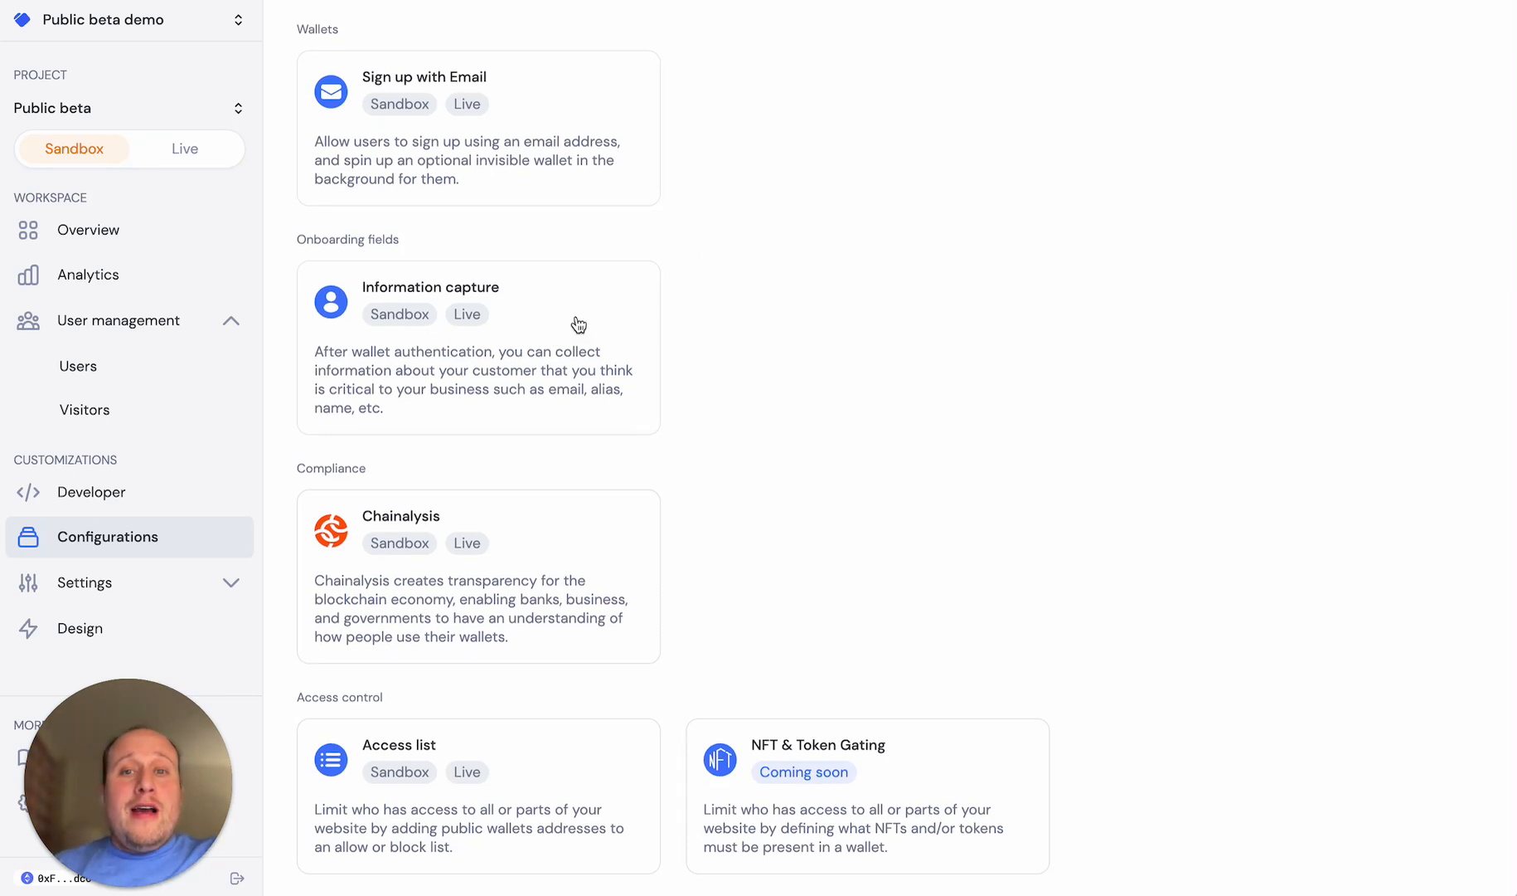
{"action": "left_click", "coordinate": [603, 312]}
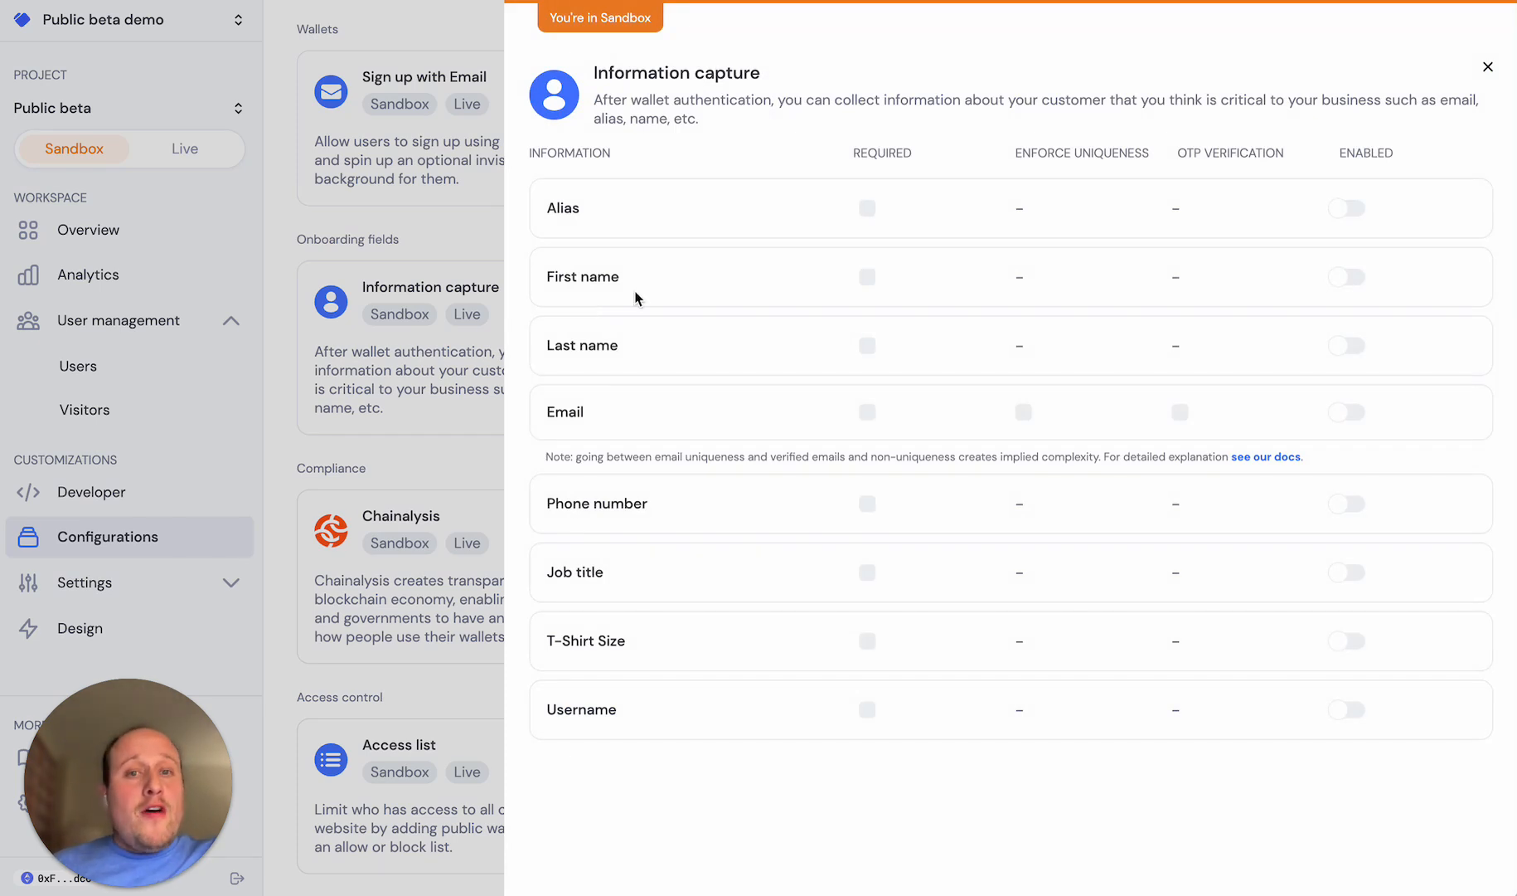
{"action": "left_click", "coordinate": [1337, 208]}
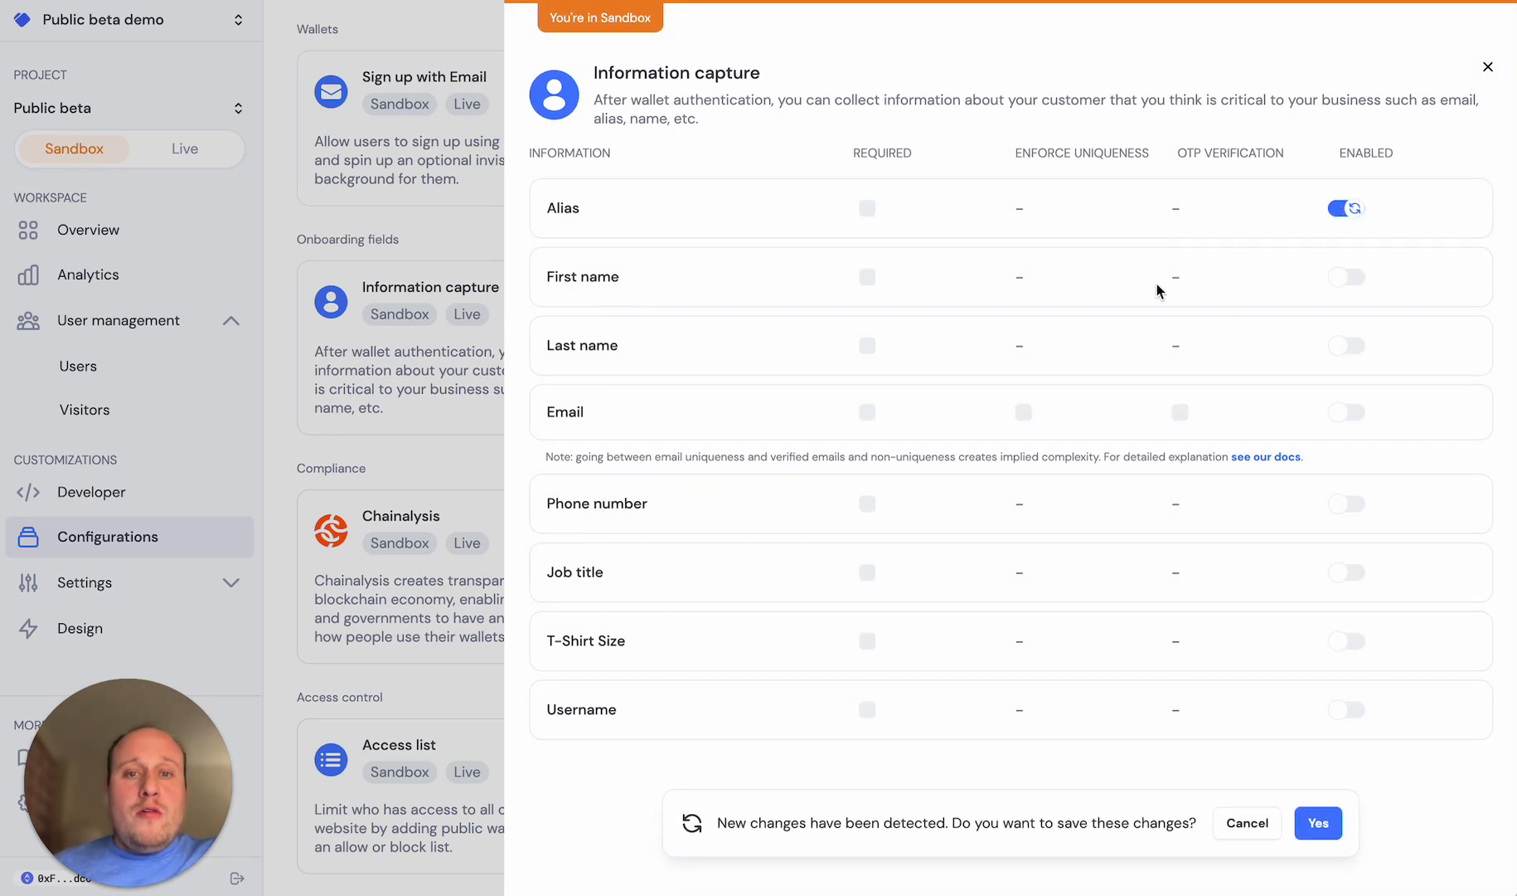
{"action": "left_click", "coordinate": [1340, 412]}
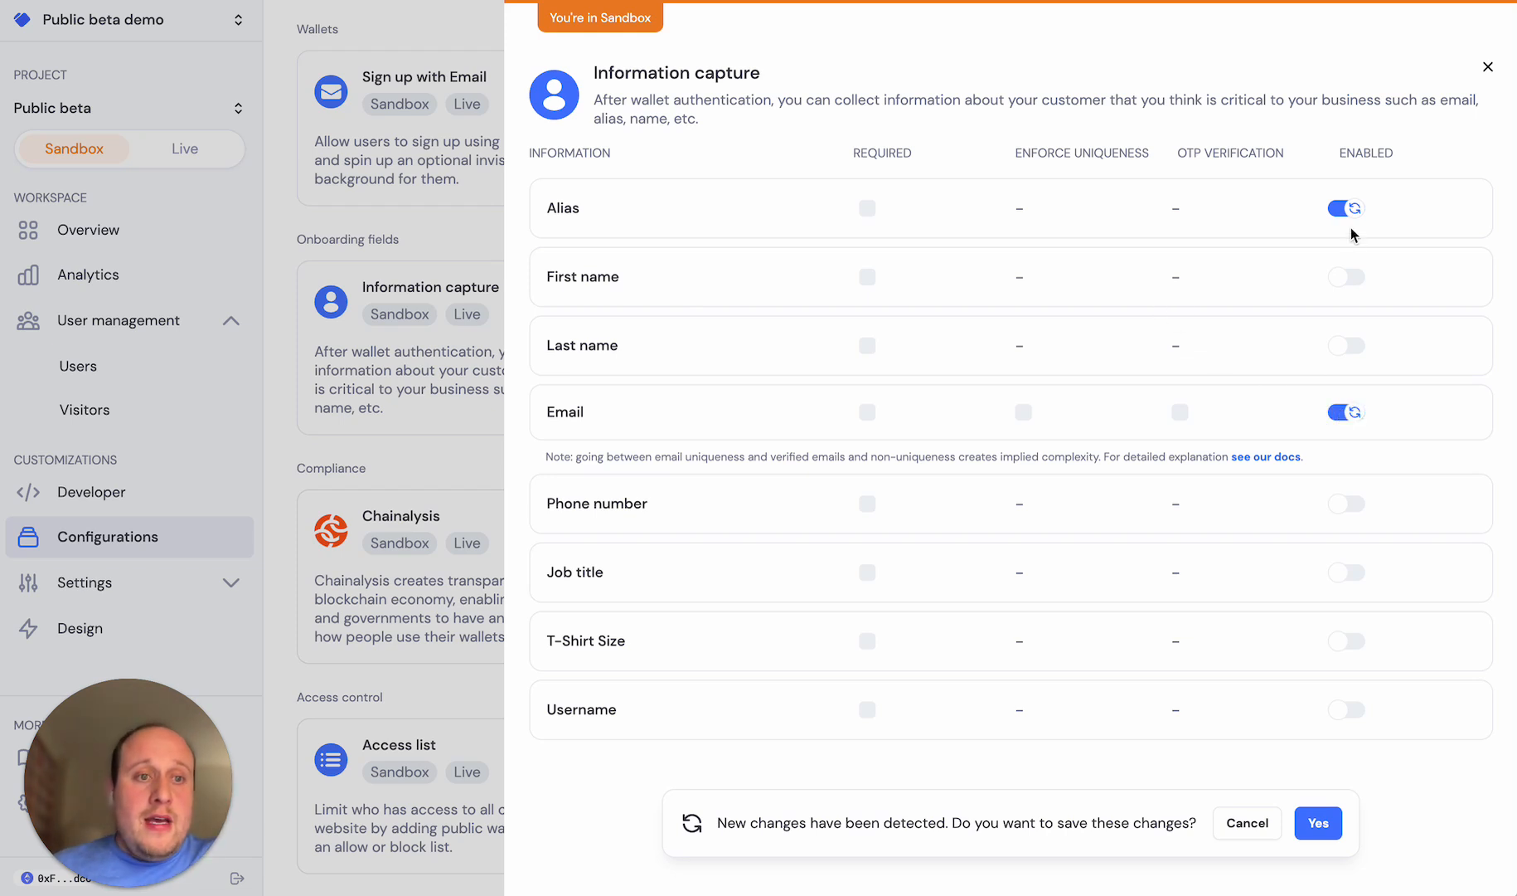
{"action": "left_click", "coordinate": [1318, 822]}
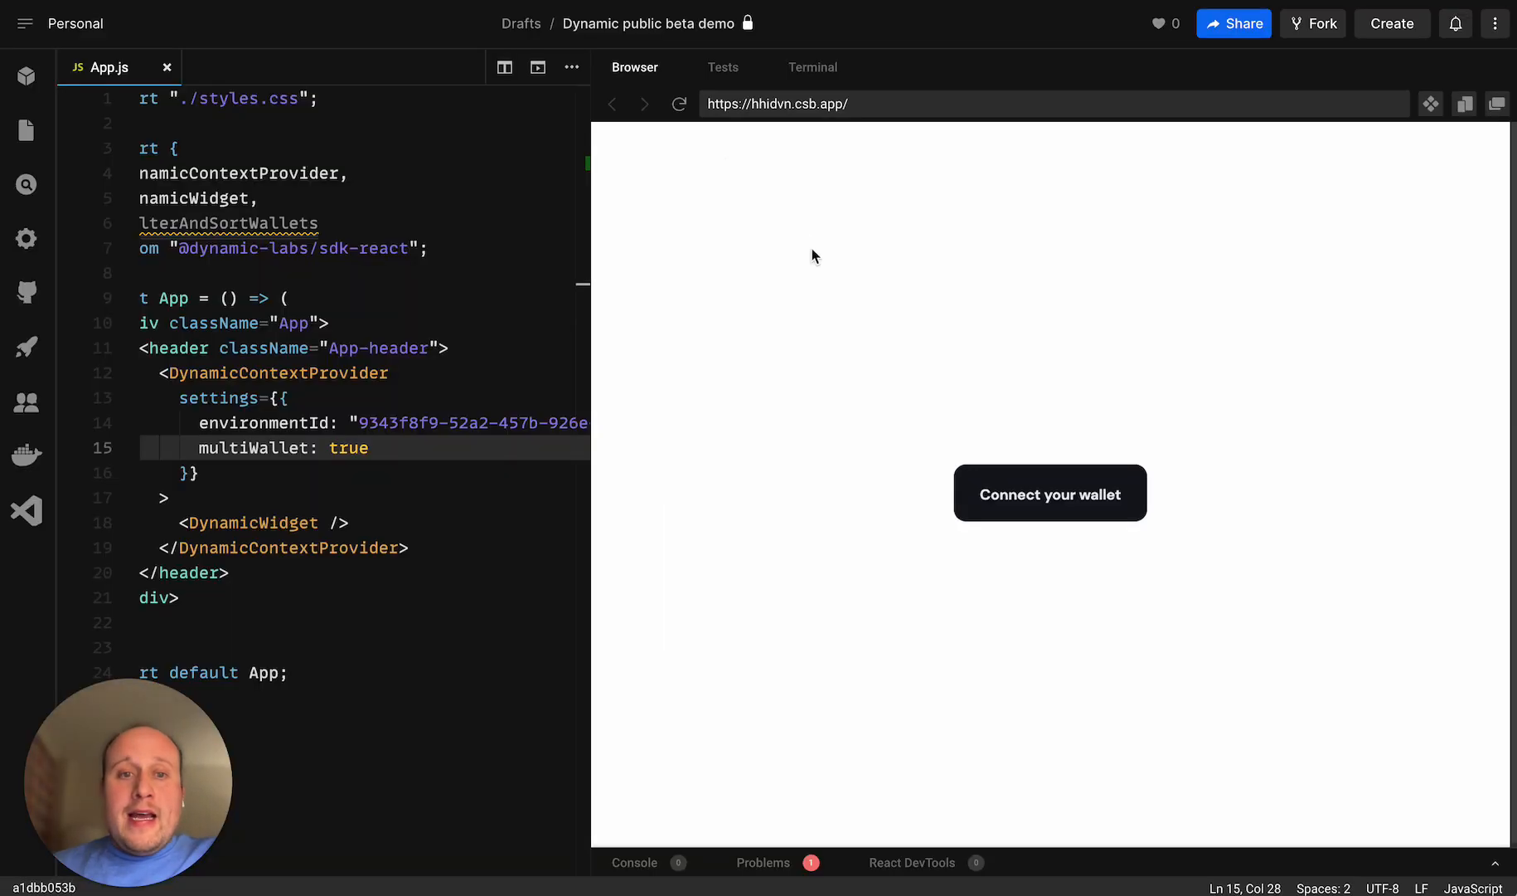
- Reload the CodeSandbox preview, sign in with MetaMask to check the onboarding information form, and log out
{"action": "left_click", "coordinate": [679, 104]}
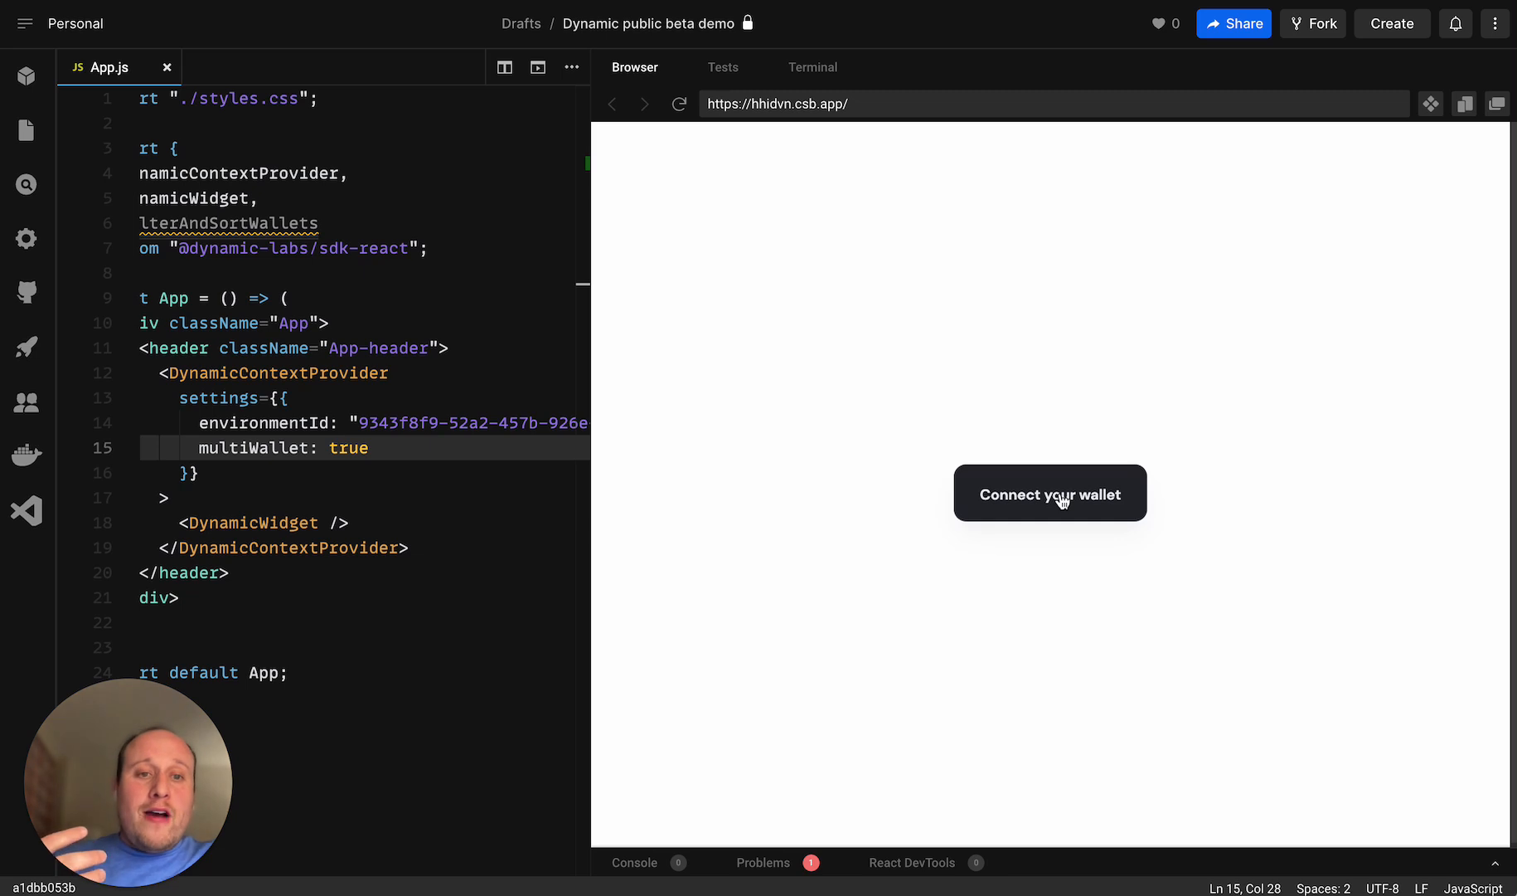
{"action": "left_click", "coordinate": [1087, 491]}
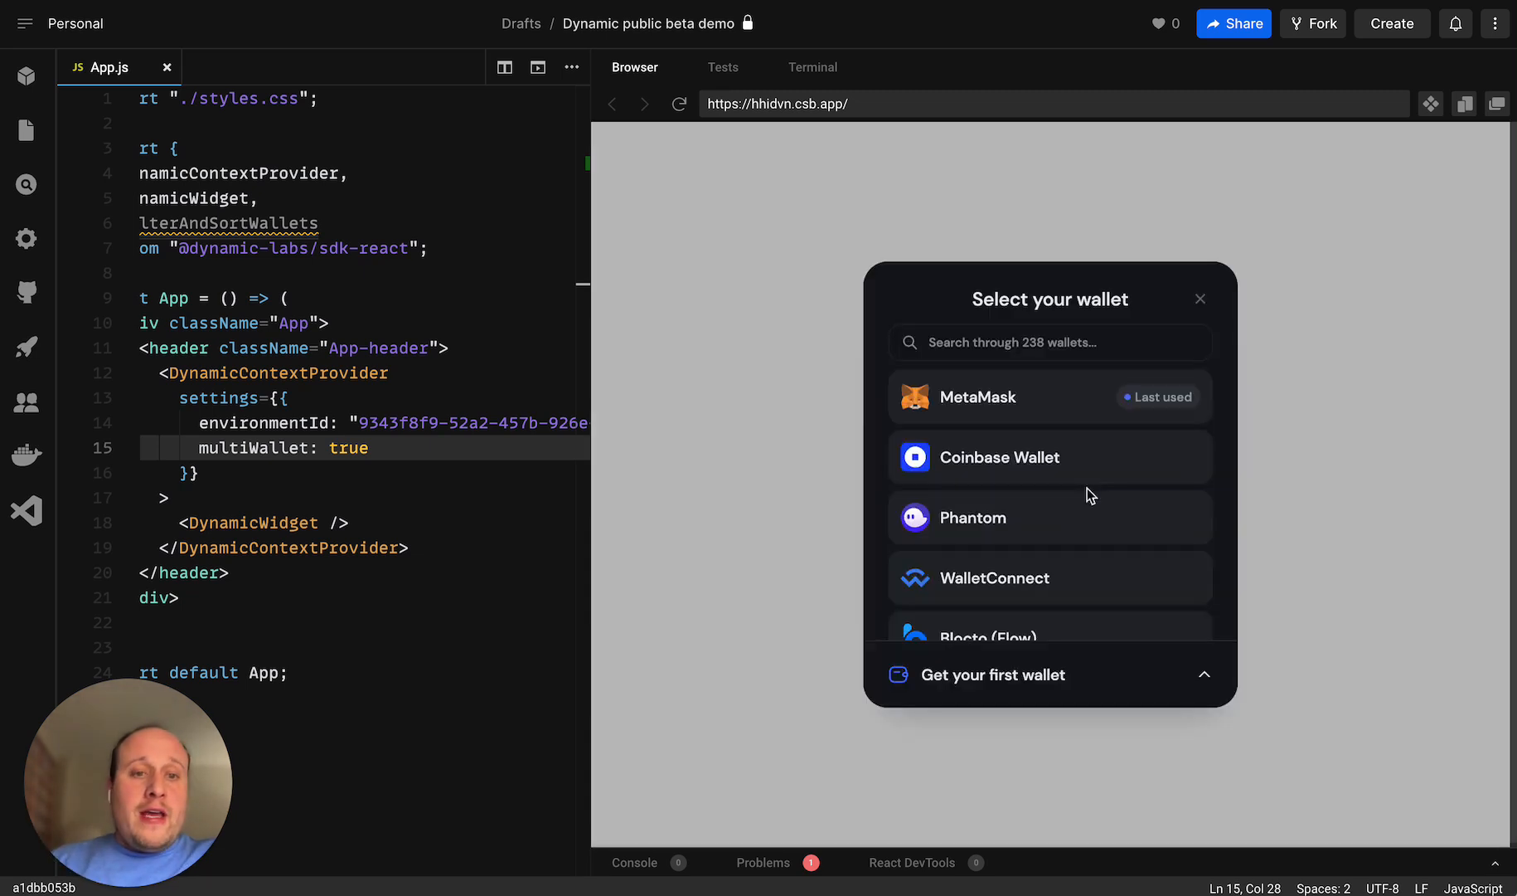
{"action": "left_click", "coordinate": [1061, 402]}
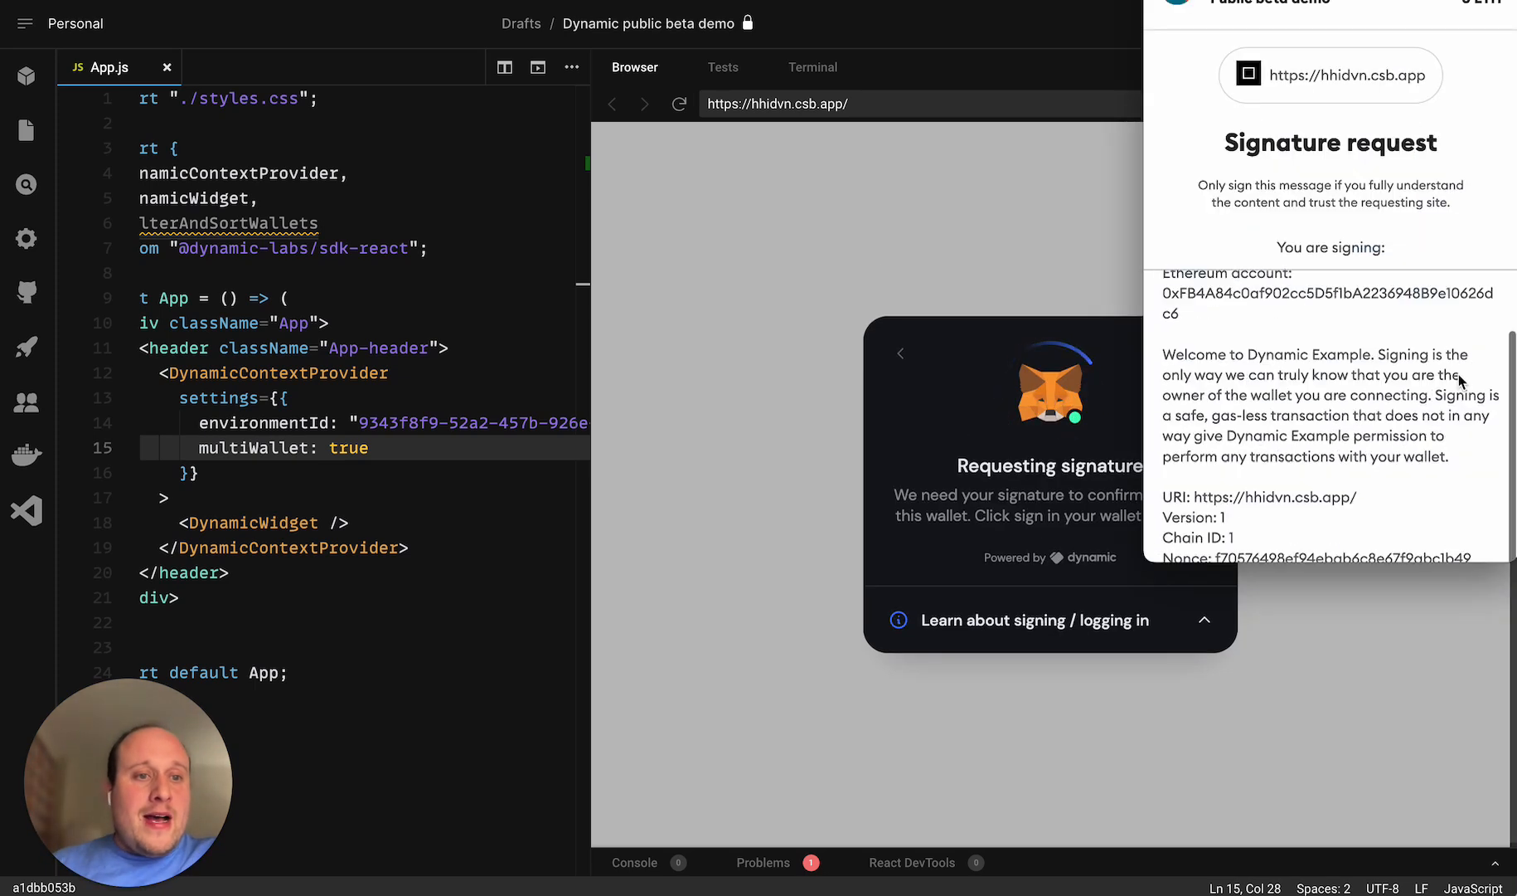
{"action": "scroll", "coordinate": [1459, 373], "scroll_direction": "down", "scroll_amount": 5}
{"action": "left_click", "coordinate": [1414, 505]}
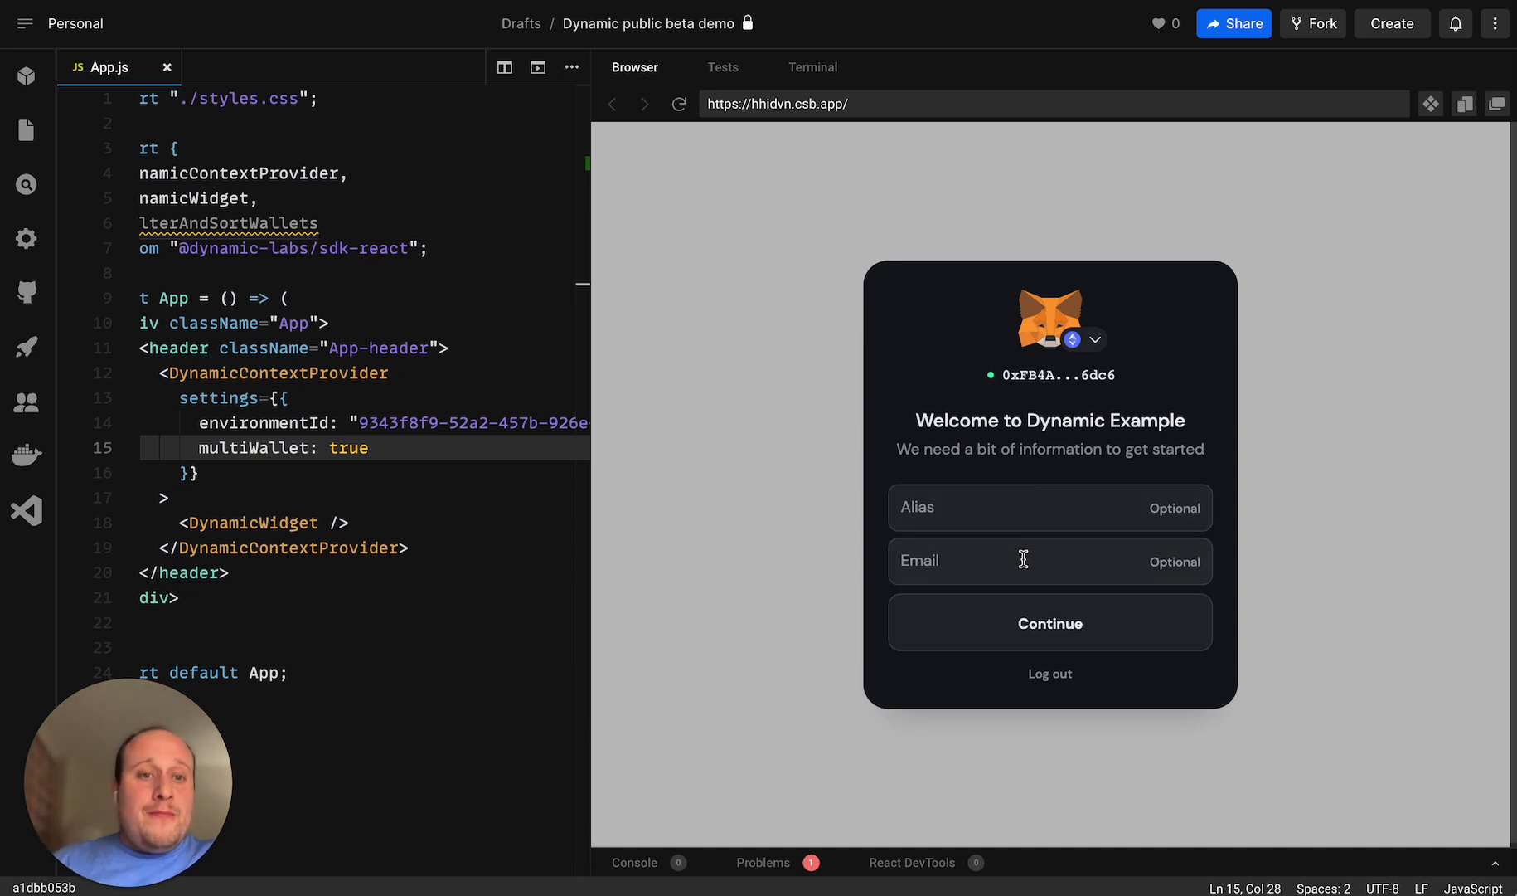
{"action": "left_click", "coordinate": [1049, 674]}
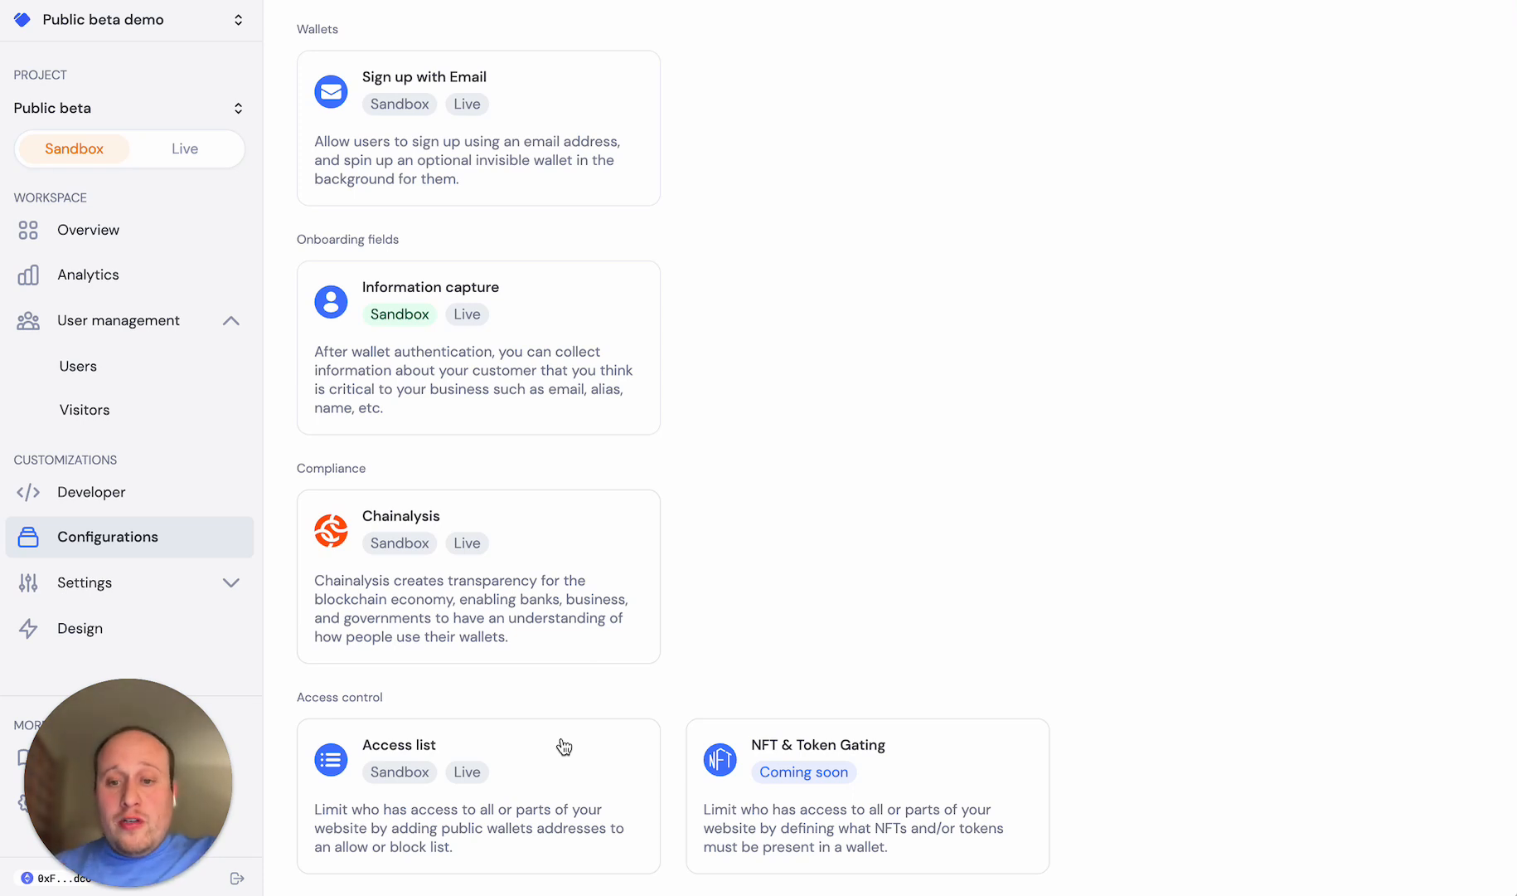
- In the Dynamic dashboard, create an access list named "Beta access" and enable it
{"action": "left_click", "coordinate": [595, 772]}
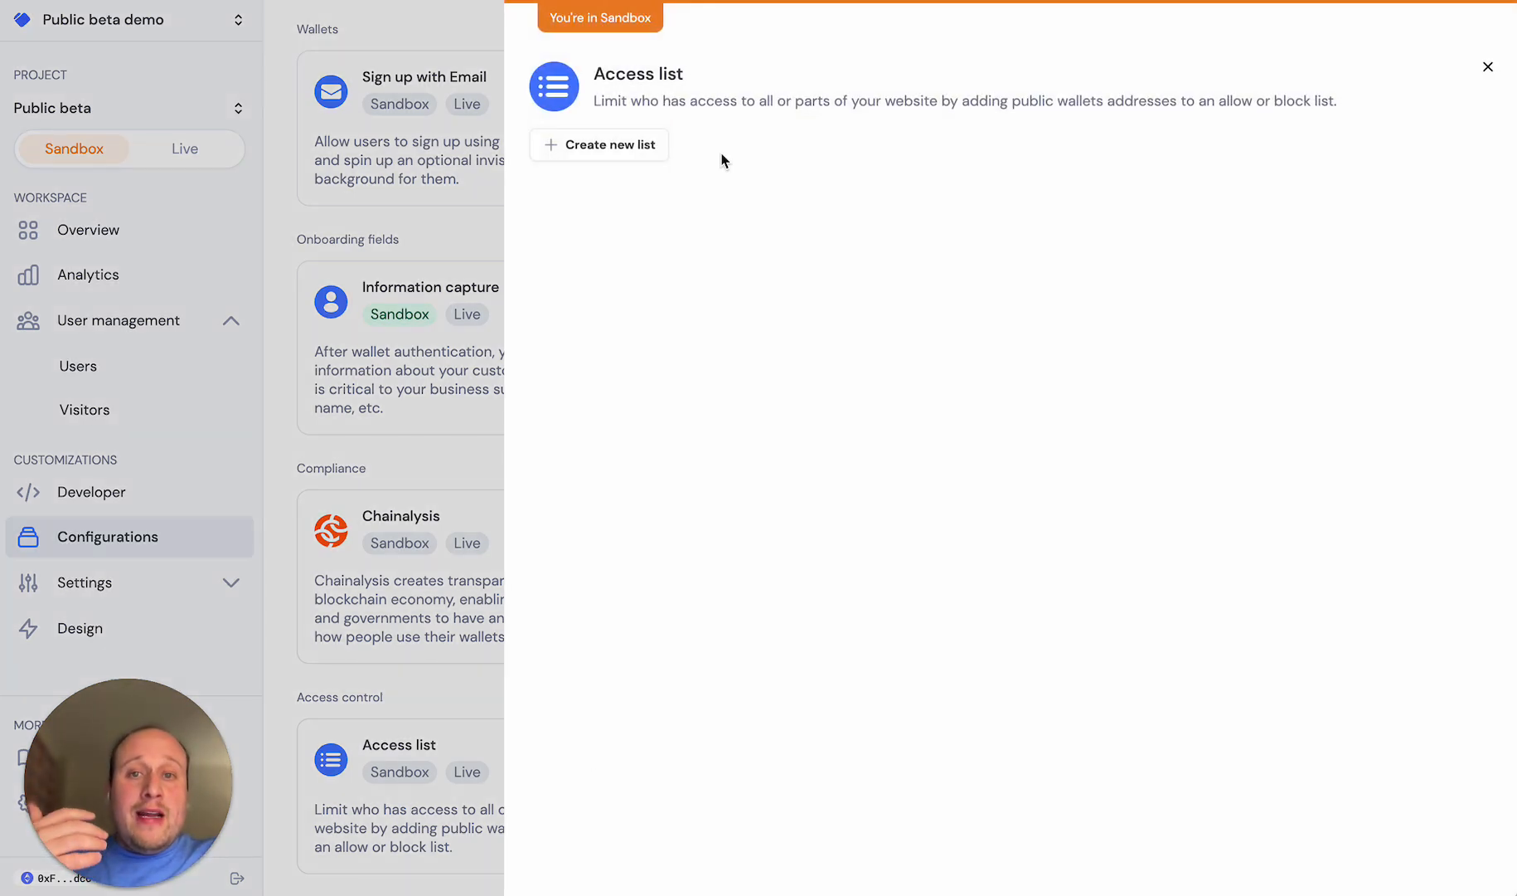
{"action": "left_click", "coordinate": [649, 145]}
{"action": "left_click", "coordinate": [653, 224]}
{"action": "type", "text": "Bet"}
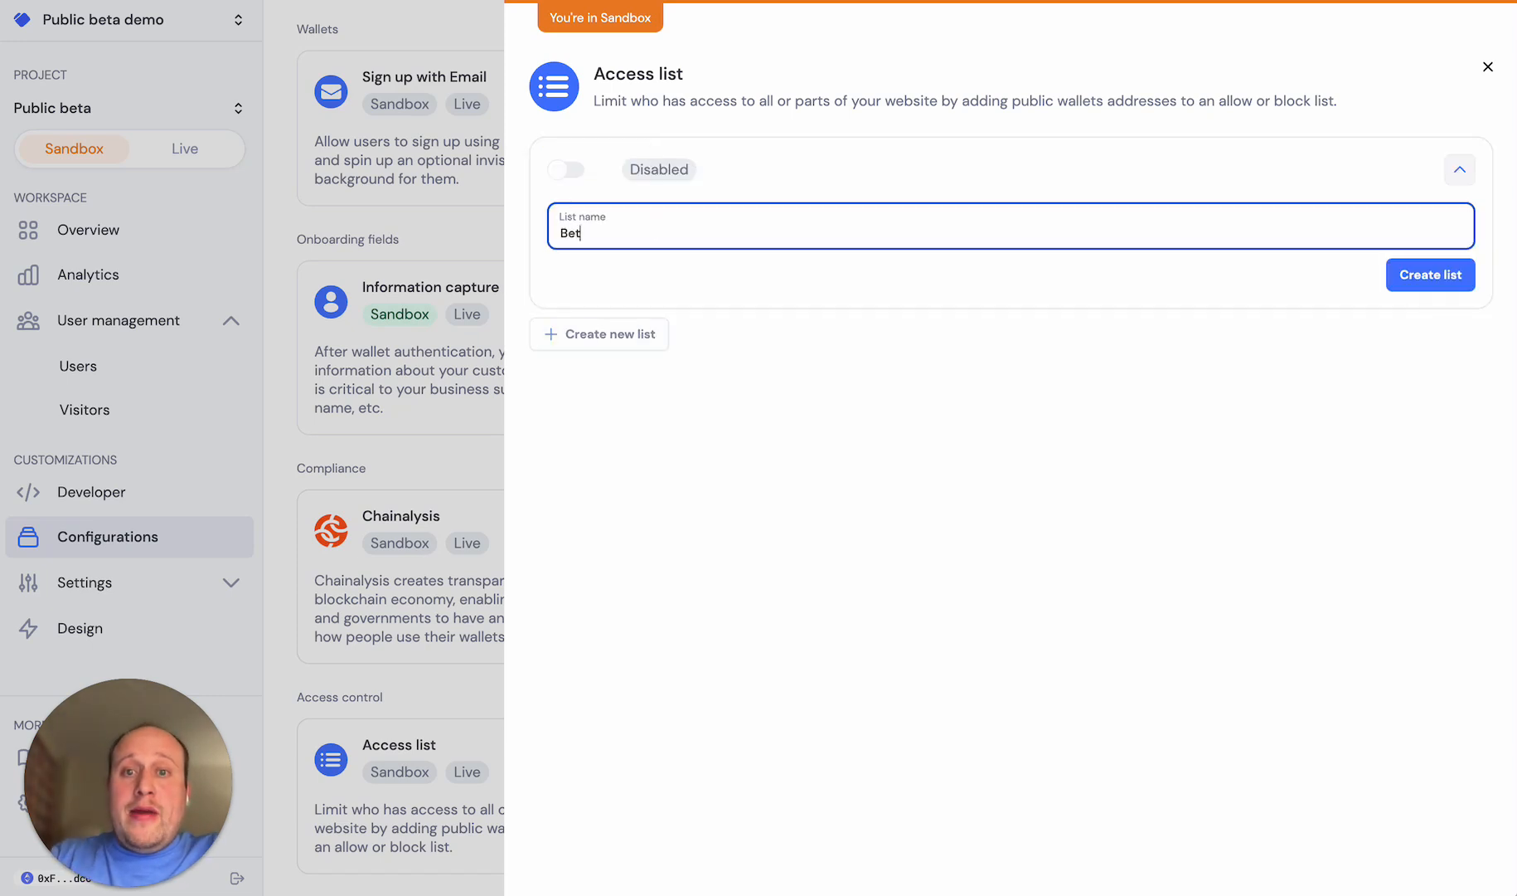
{"action": "type", "text": "a access"}
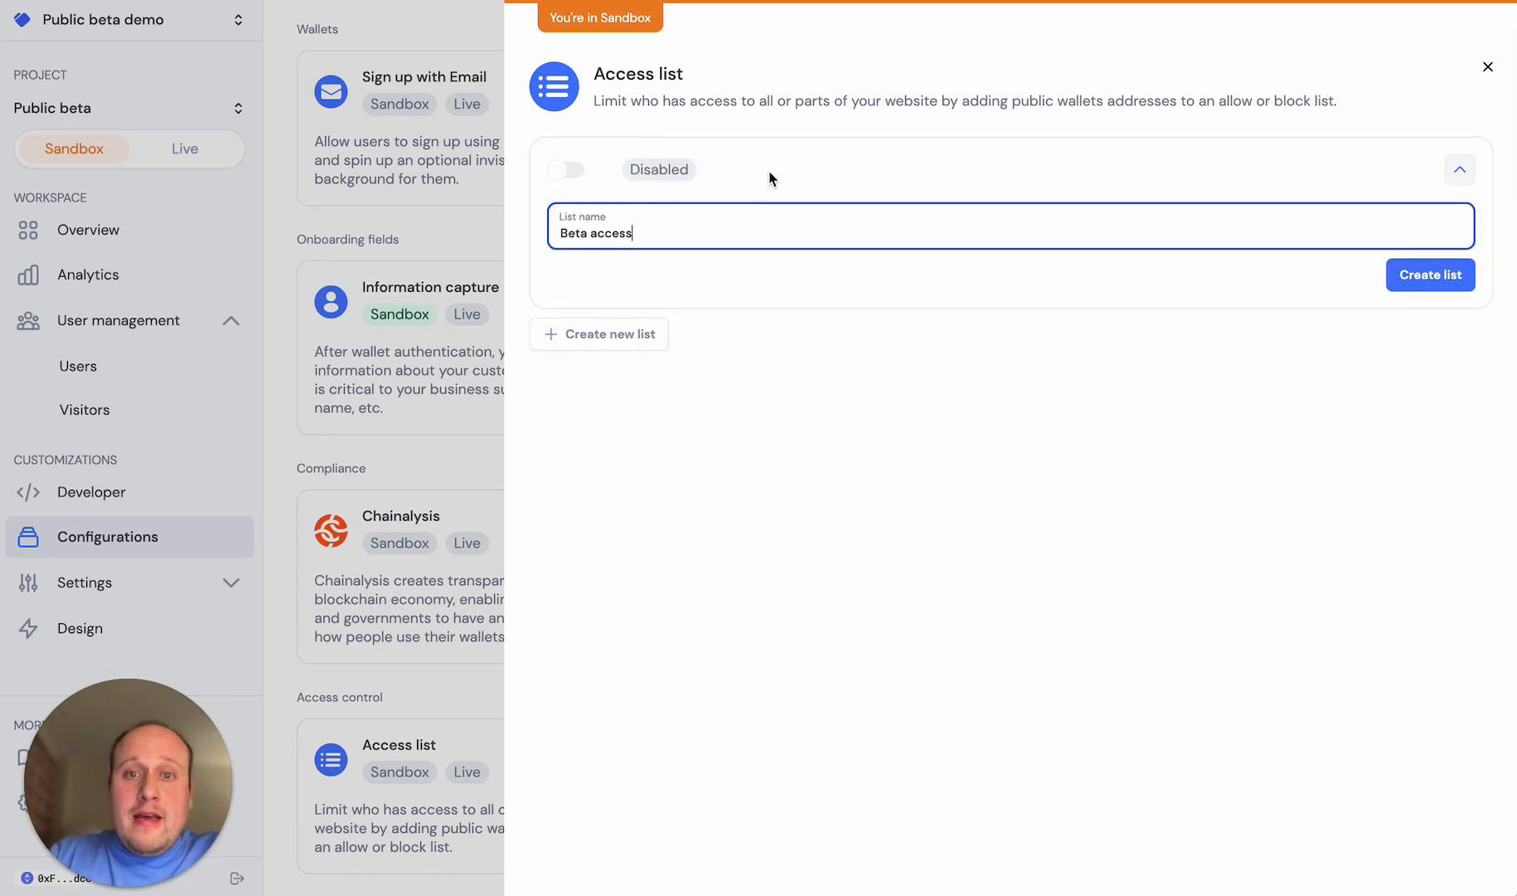
{"action": "left_click", "coordinate": [1450, 284]}
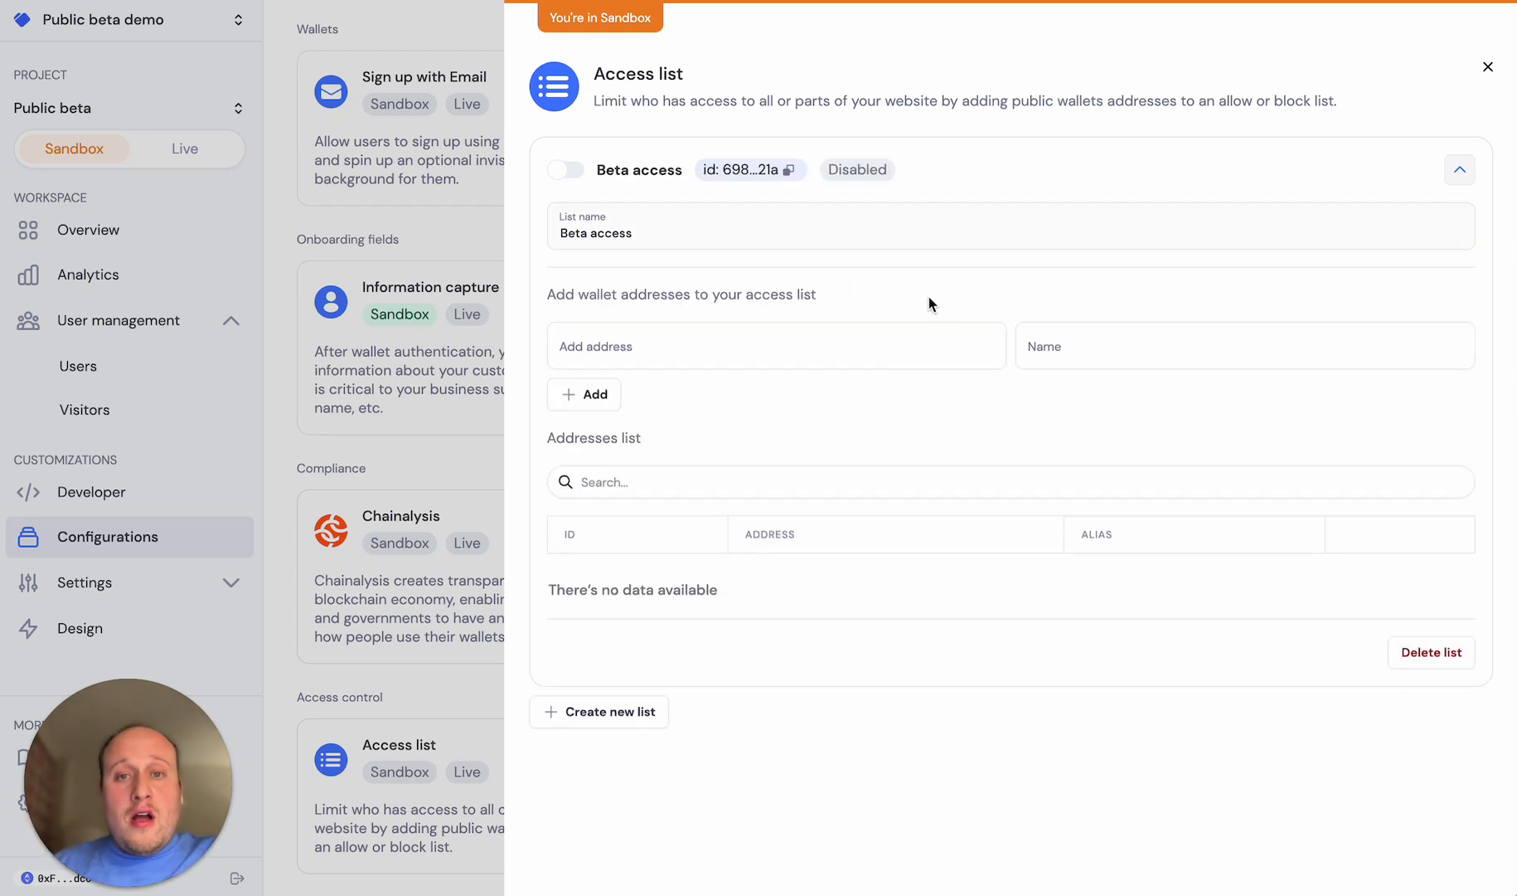
{"action": "left_click", "coordinate": [570, 172]}
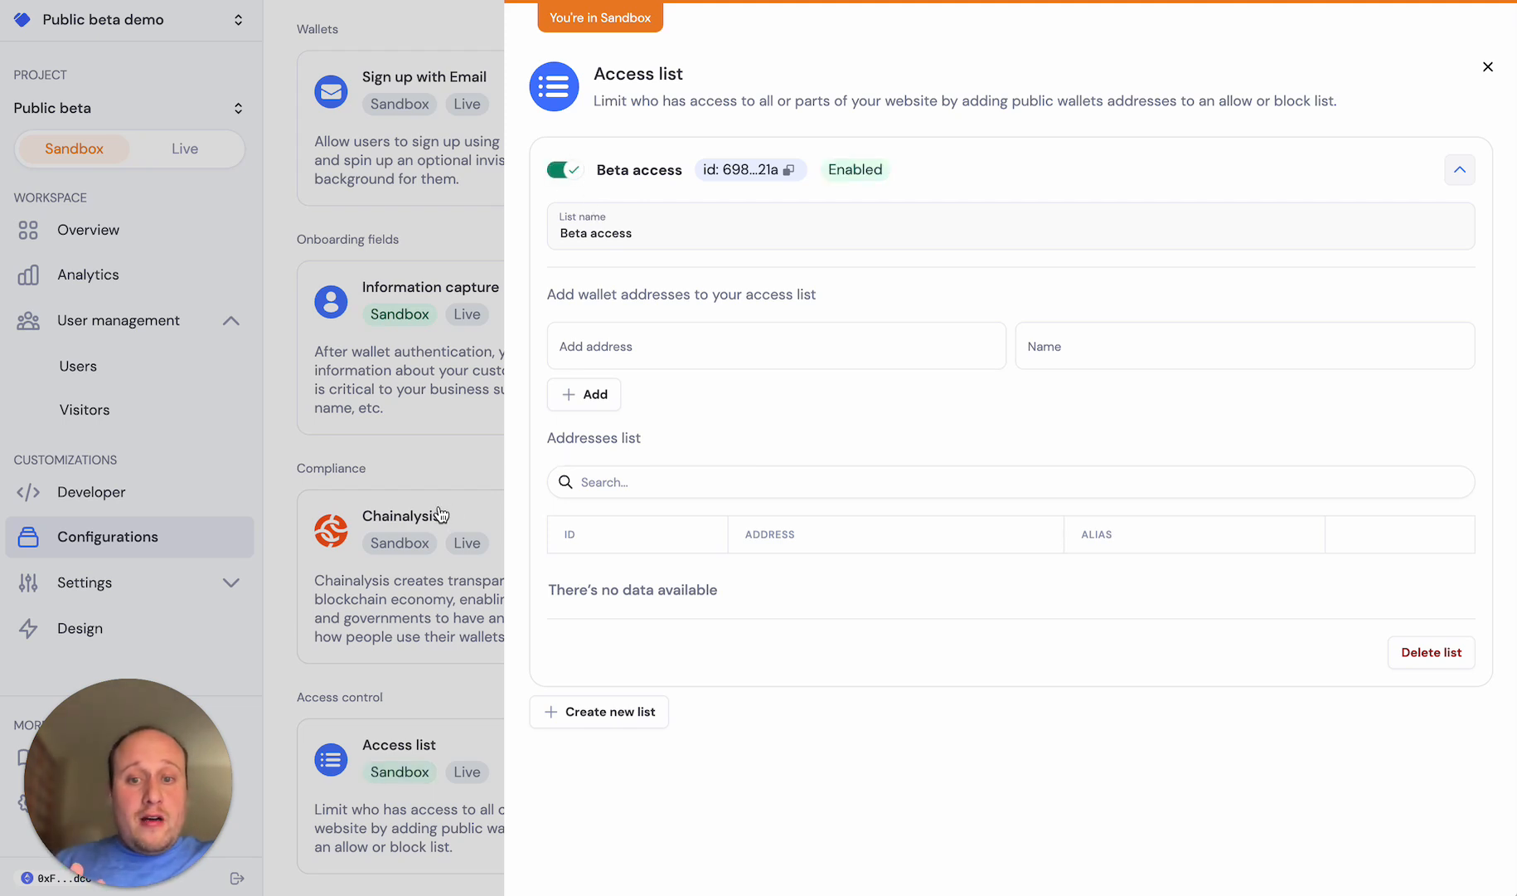
{"action": "left_click", "coordinate": [496, 433]}
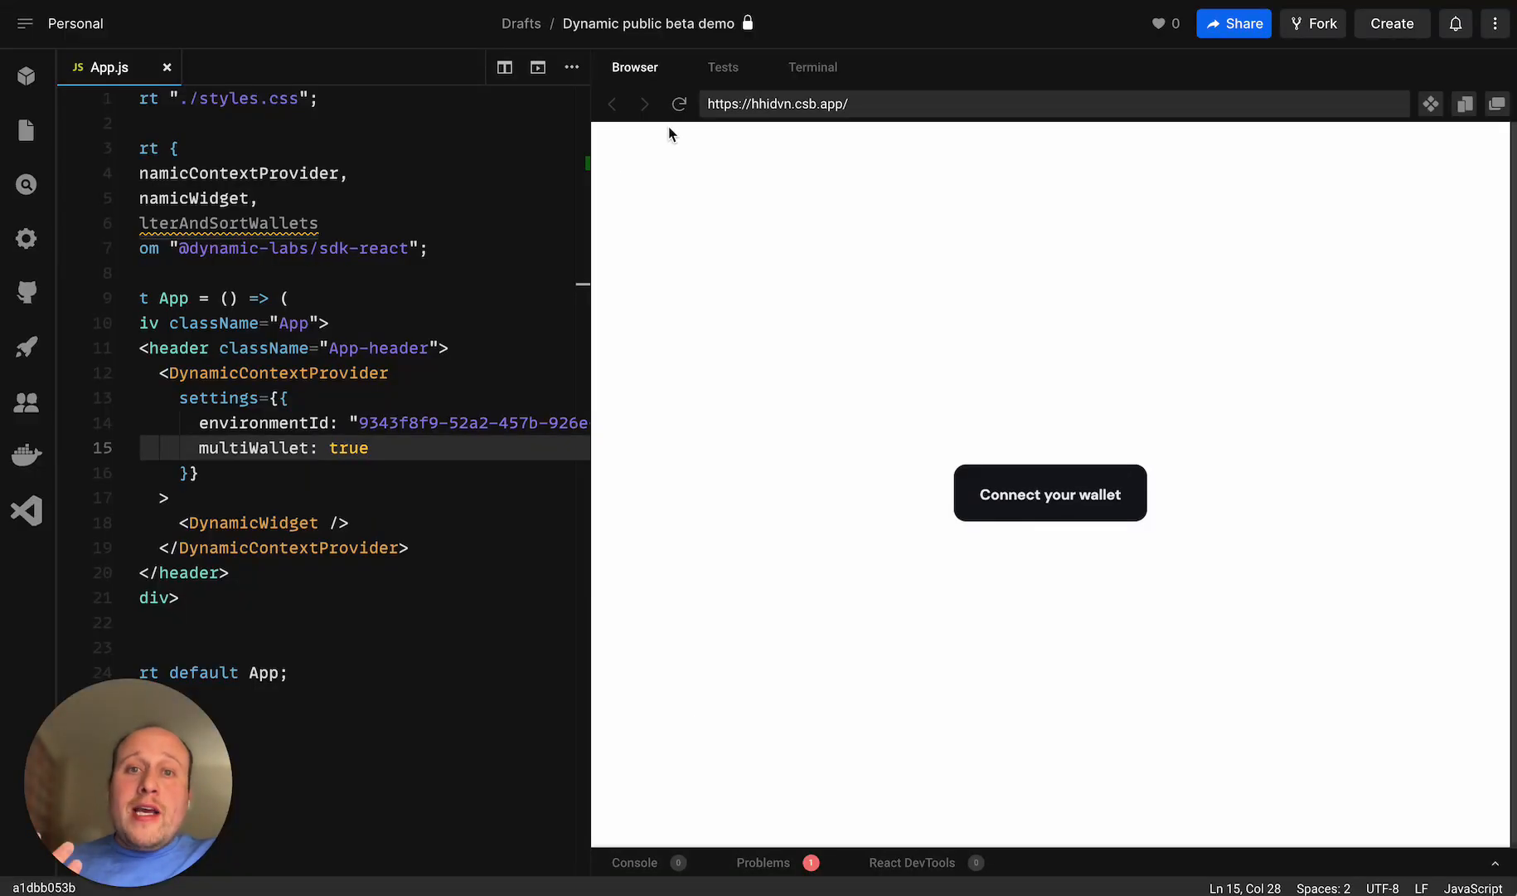
- Switch to CodeSandbox, reload the preview, and try signing in with MetaMask to test the enabled access list
{"action": "left_click", "coordinate": [680, 102]}
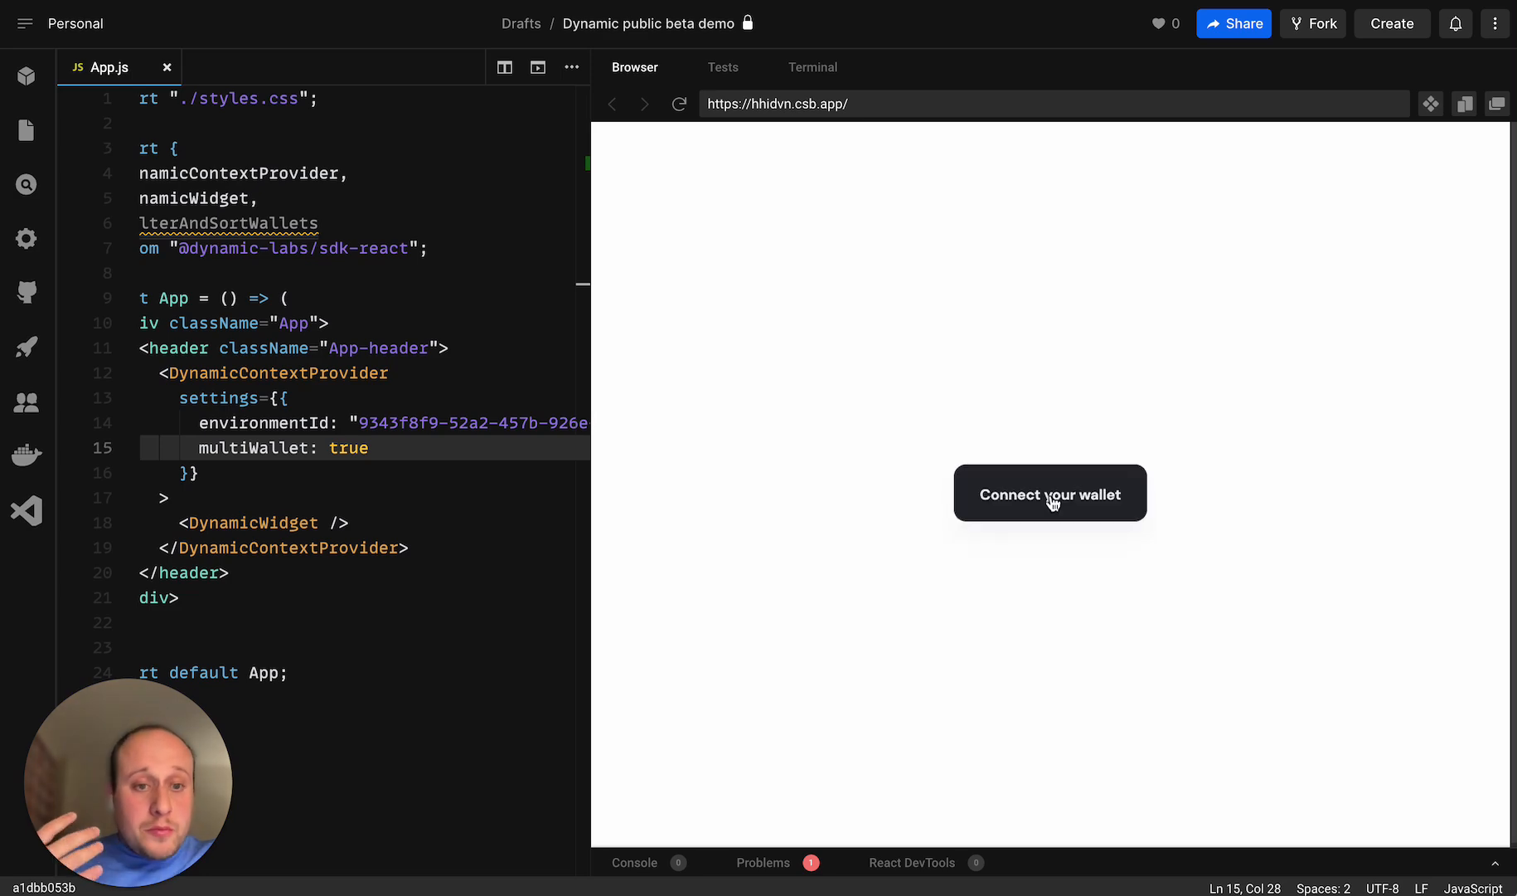
{"action": "left_click", "coordinate": [1052, 498]}
{"action": "left_click", "coordinate": [1030, 400]}
{"action": "scroll", "coordinate": [1465, 389], "scroll_direction": "down", "scroll_amount": 5}
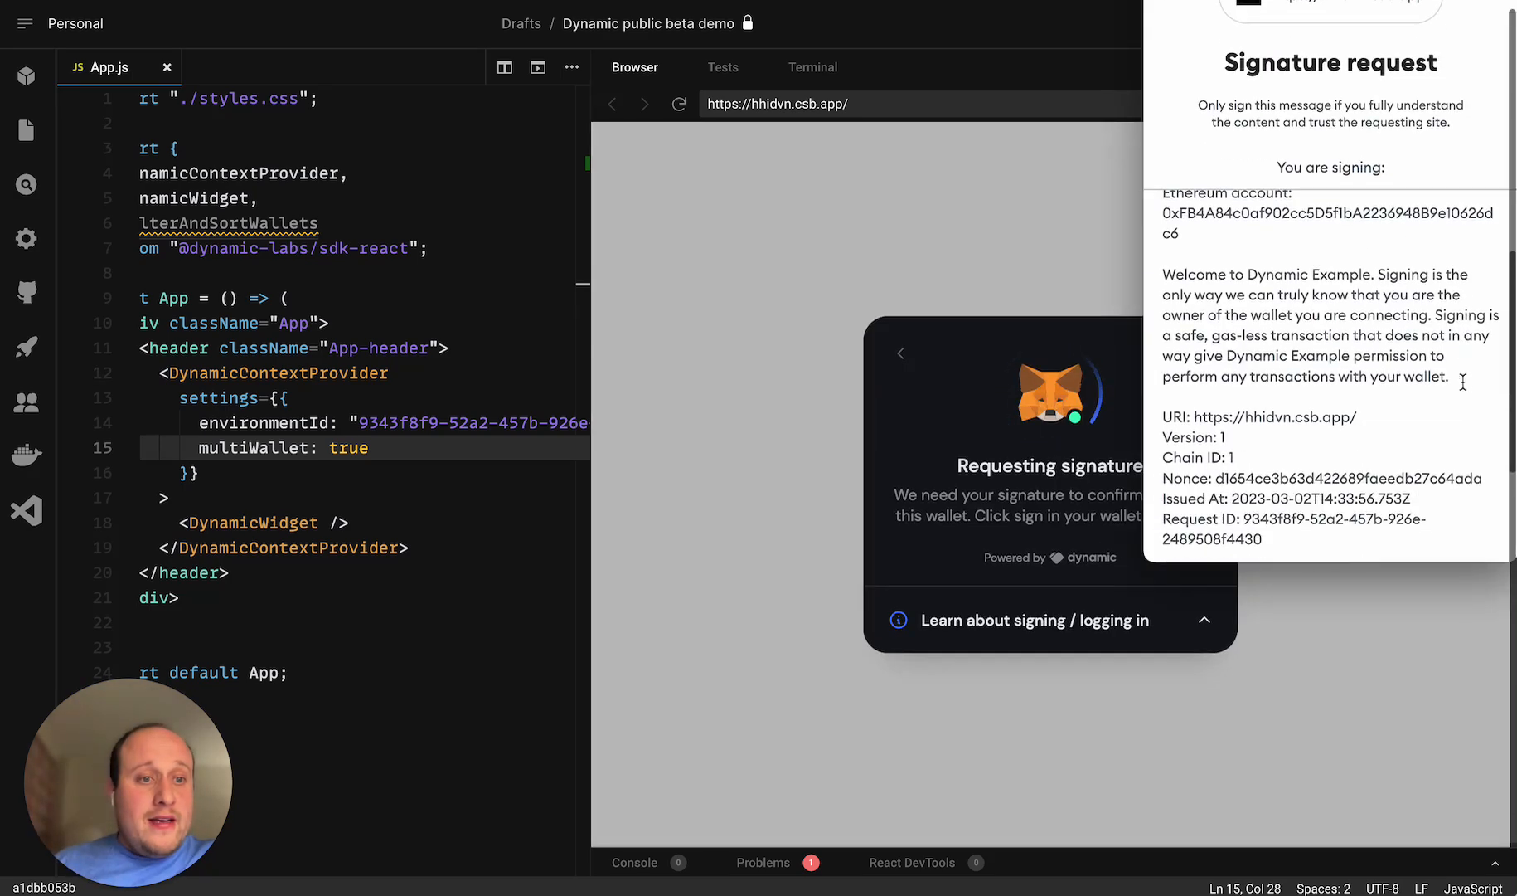
{"action": "left_click", "coordinate": [1415, 504]}
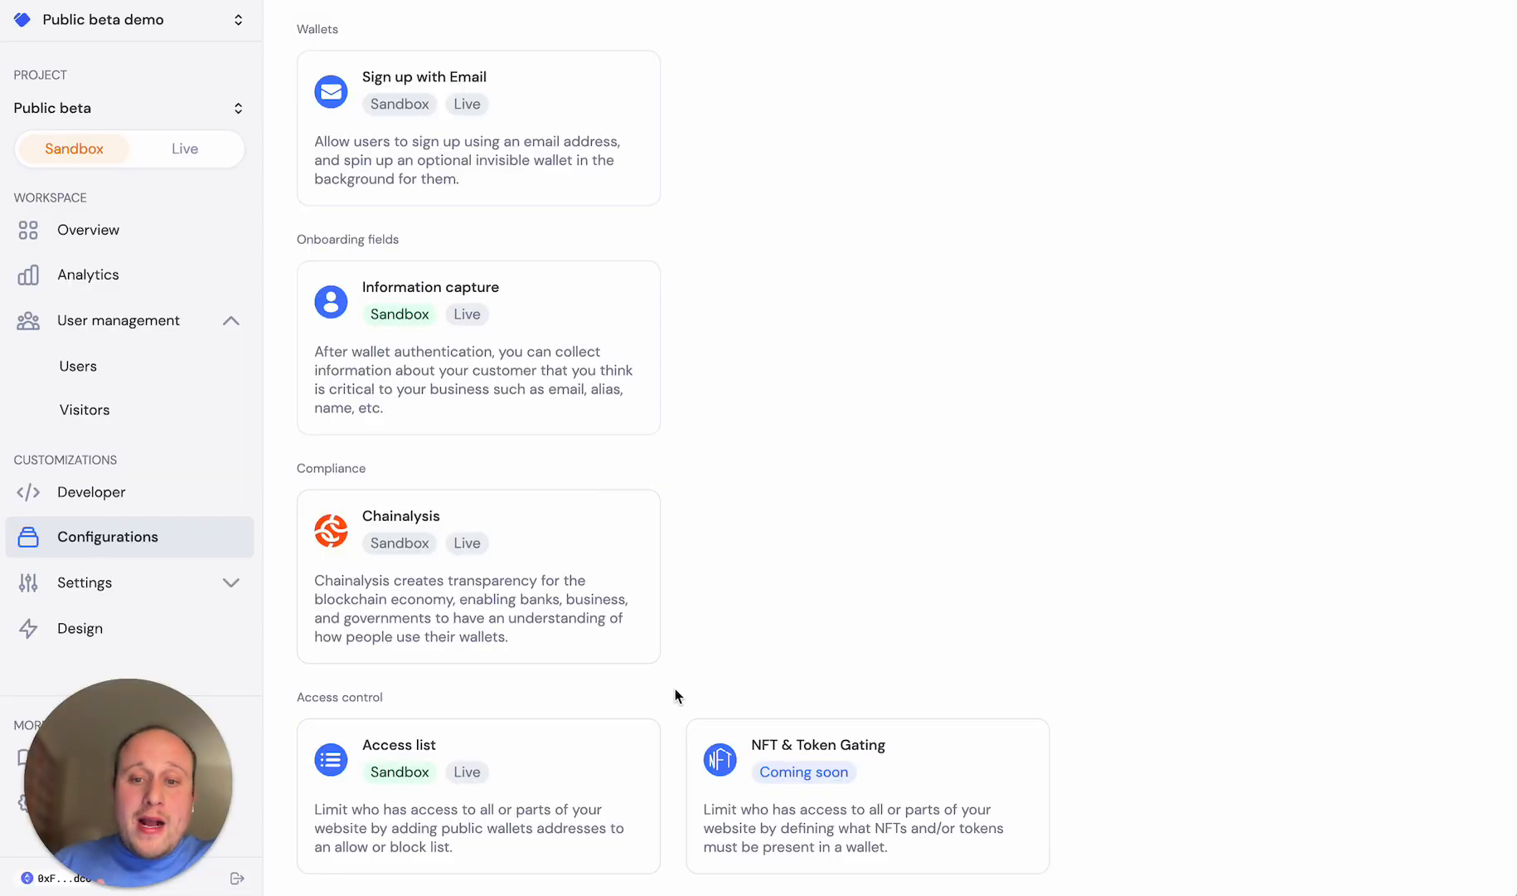
- In the Dynamic dashboard, disable the "Beta access" access list and close its settings
{"action": "left_click", "coordinate": [608, 780]}
{"action": "left_click", "coordinate": [572, 171]}
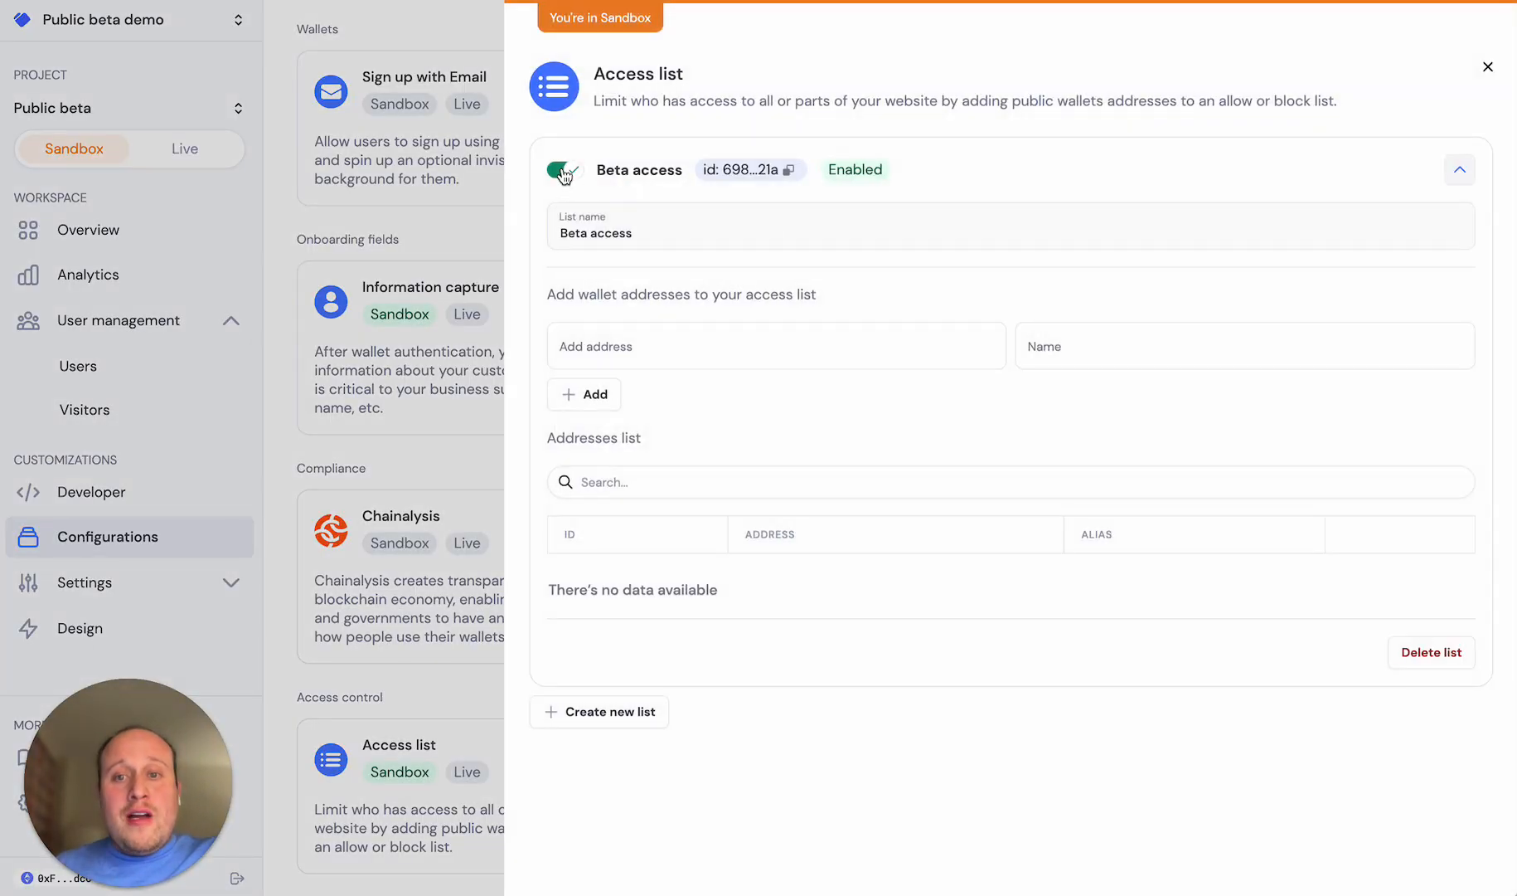
{"action": "left_click", "coordinate": [456, 686]}
- Enable Email Sign up (No wallet) with the order of appearance optimized for Web2 users, and save the changes
{"action": "scroll", "coordinate": [627, 576], "scroll_direction": "up", "scroll_amount": 5}
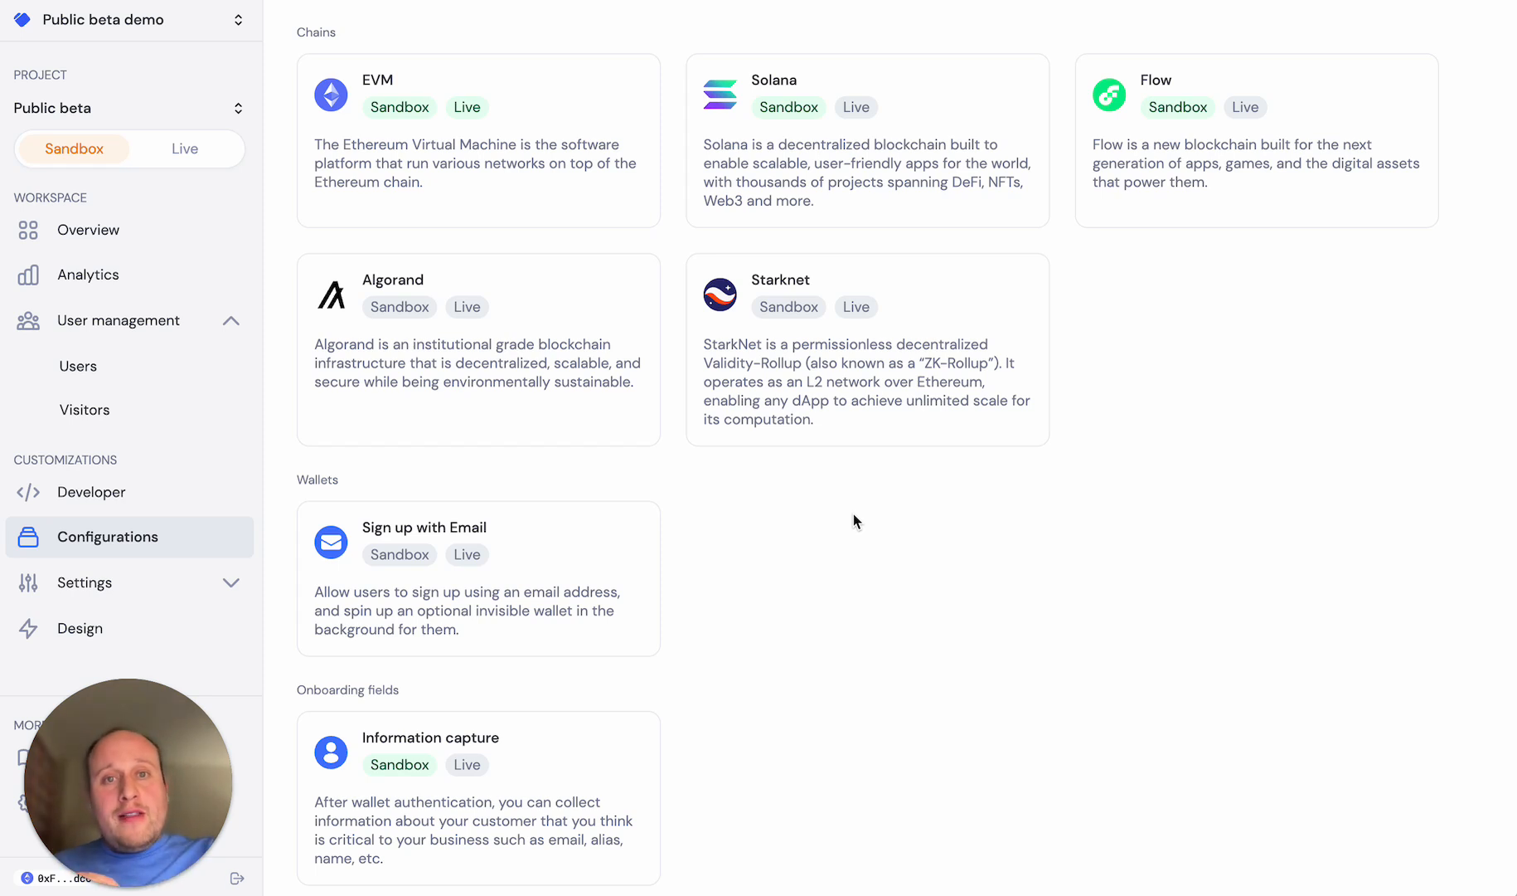
{"action": "left_click", "coordinate": [605, 557]}
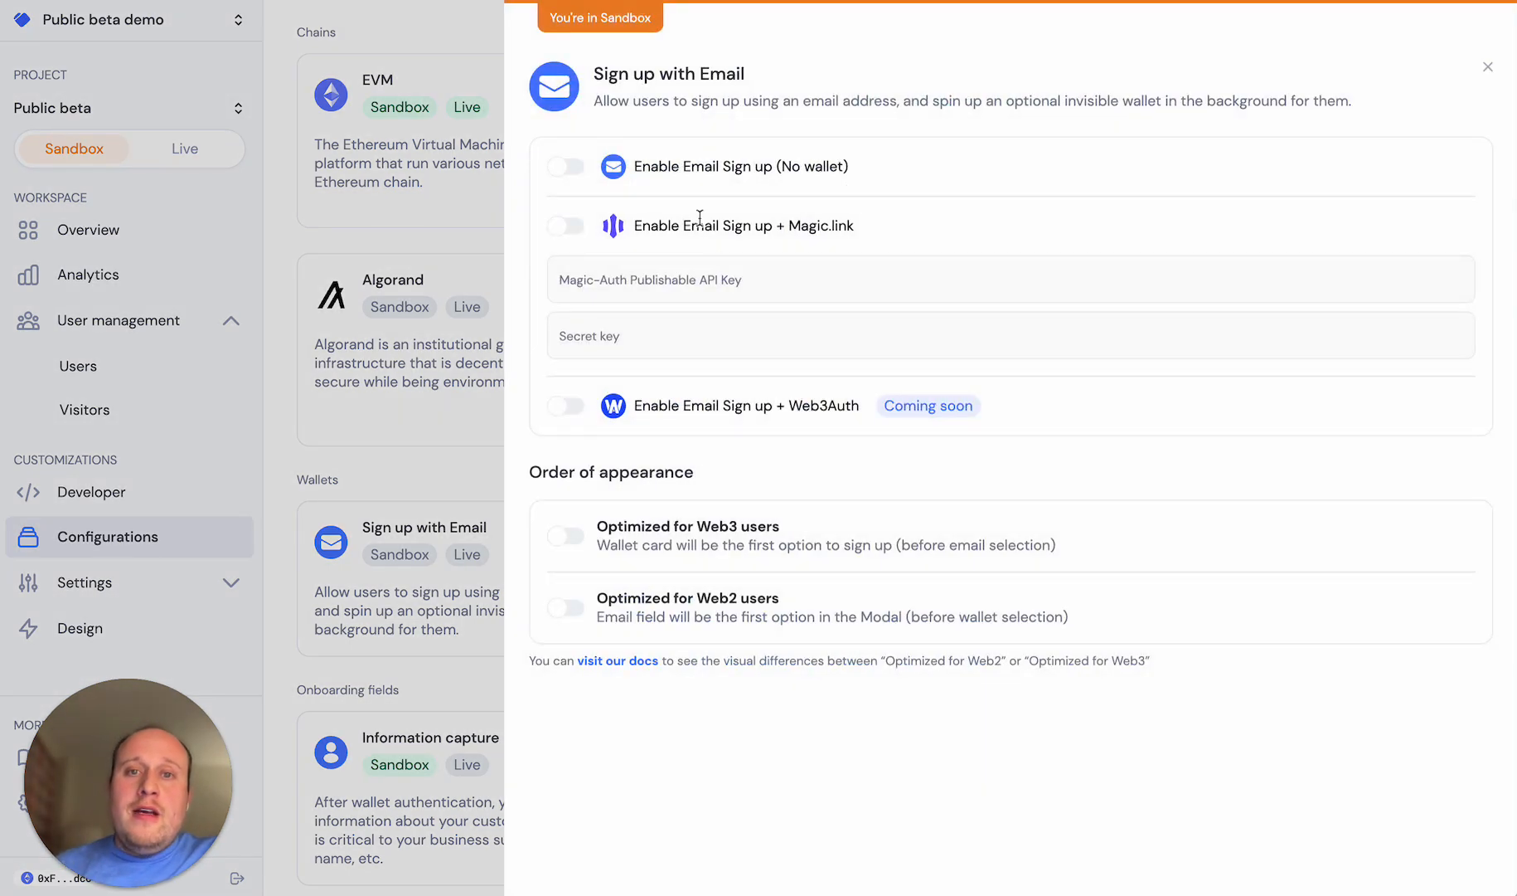
{"action": "left_click", "coordinate": [578, 172]}
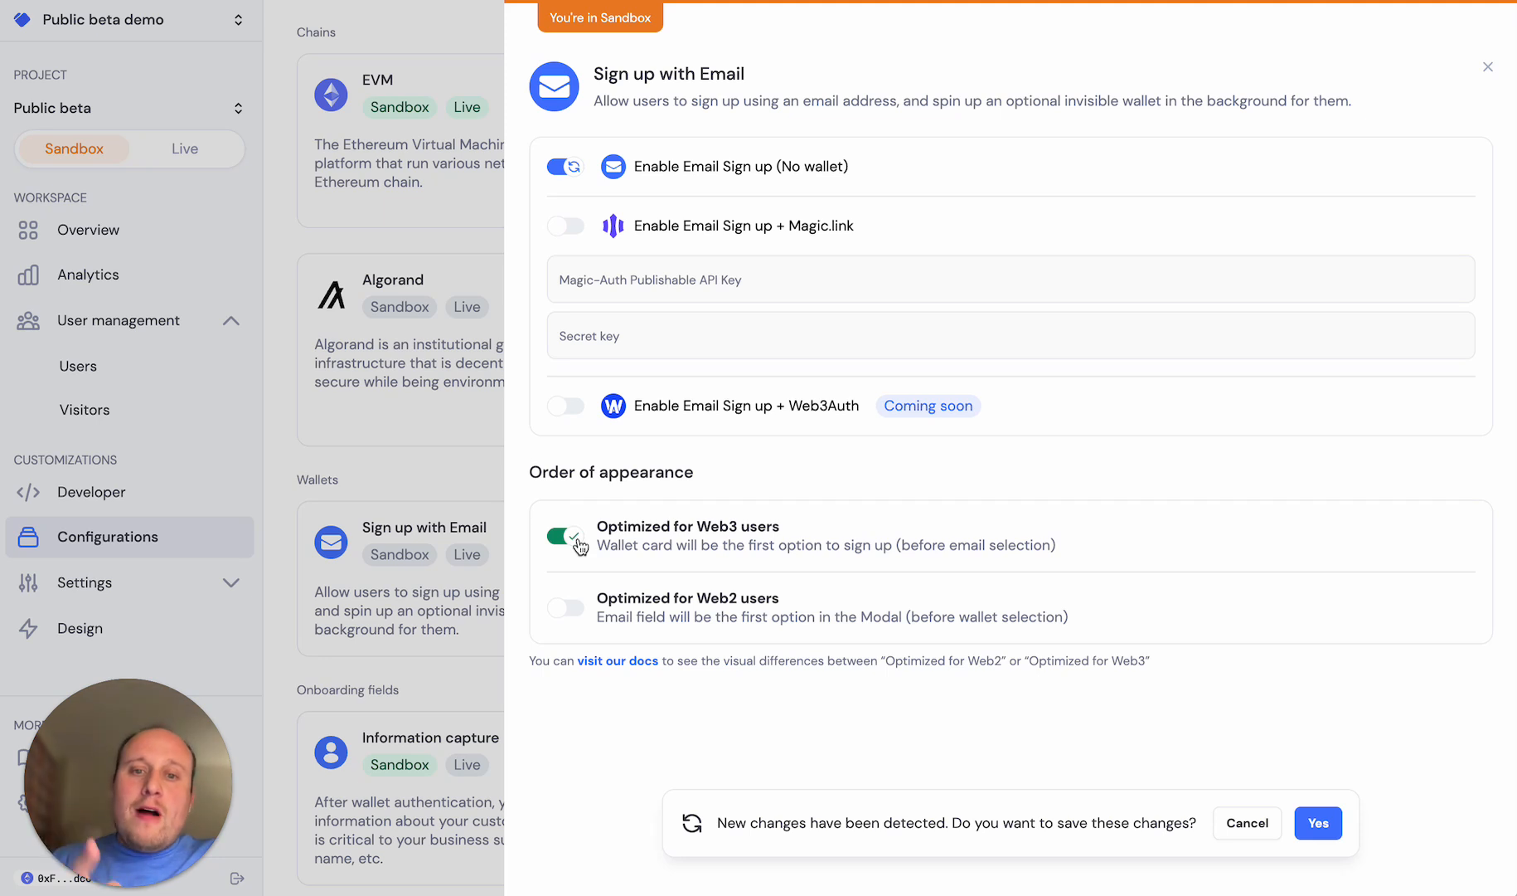
{"action": "left_click", "coordinate": [580, 610]}
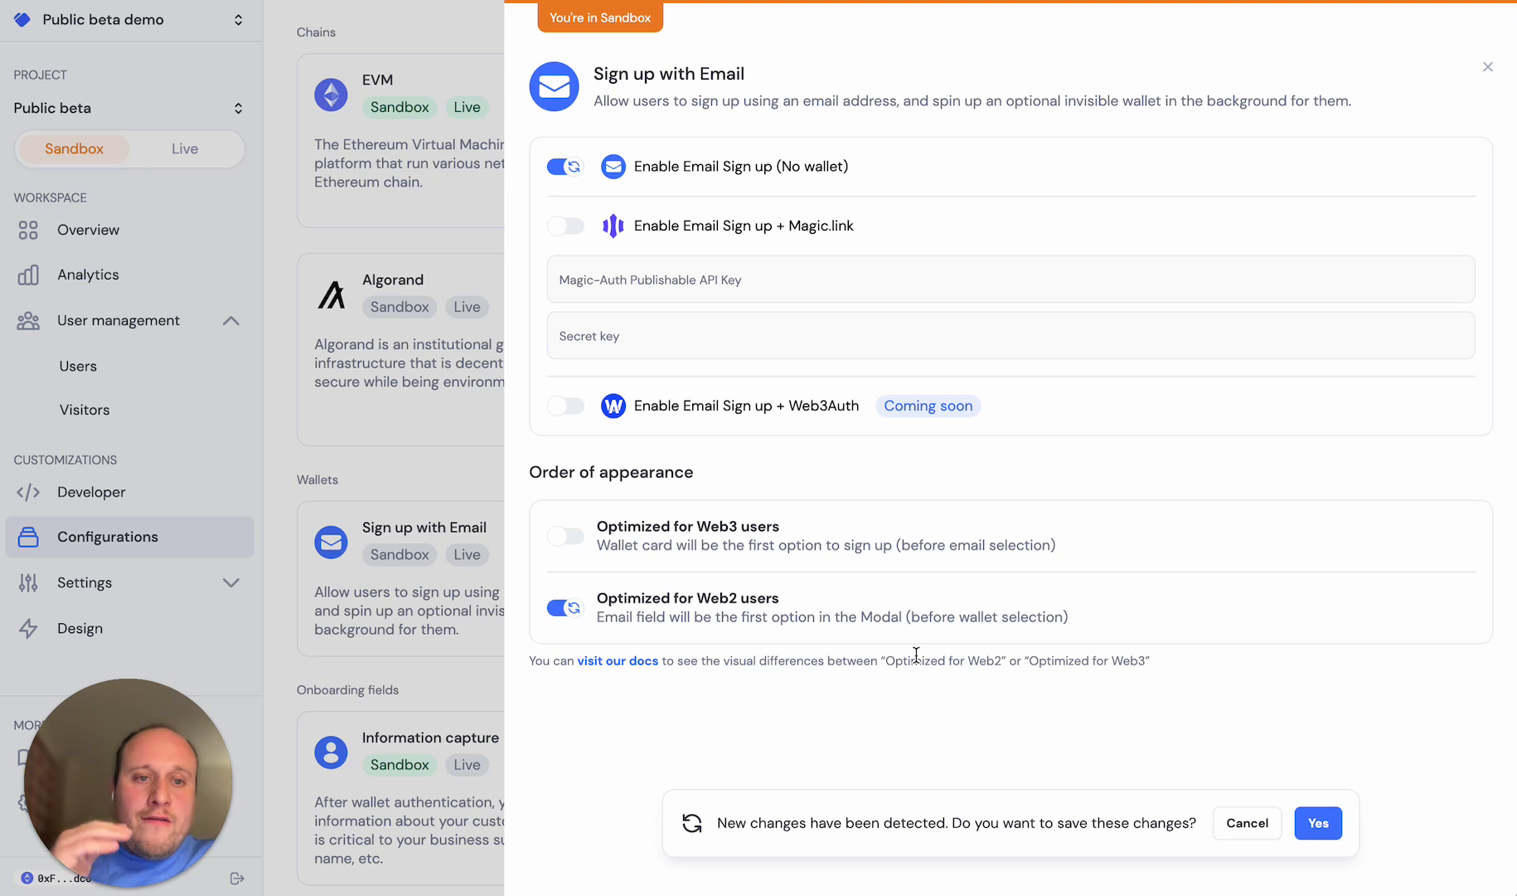
{"action": "left_click", "coordinate": [1321, 827]}
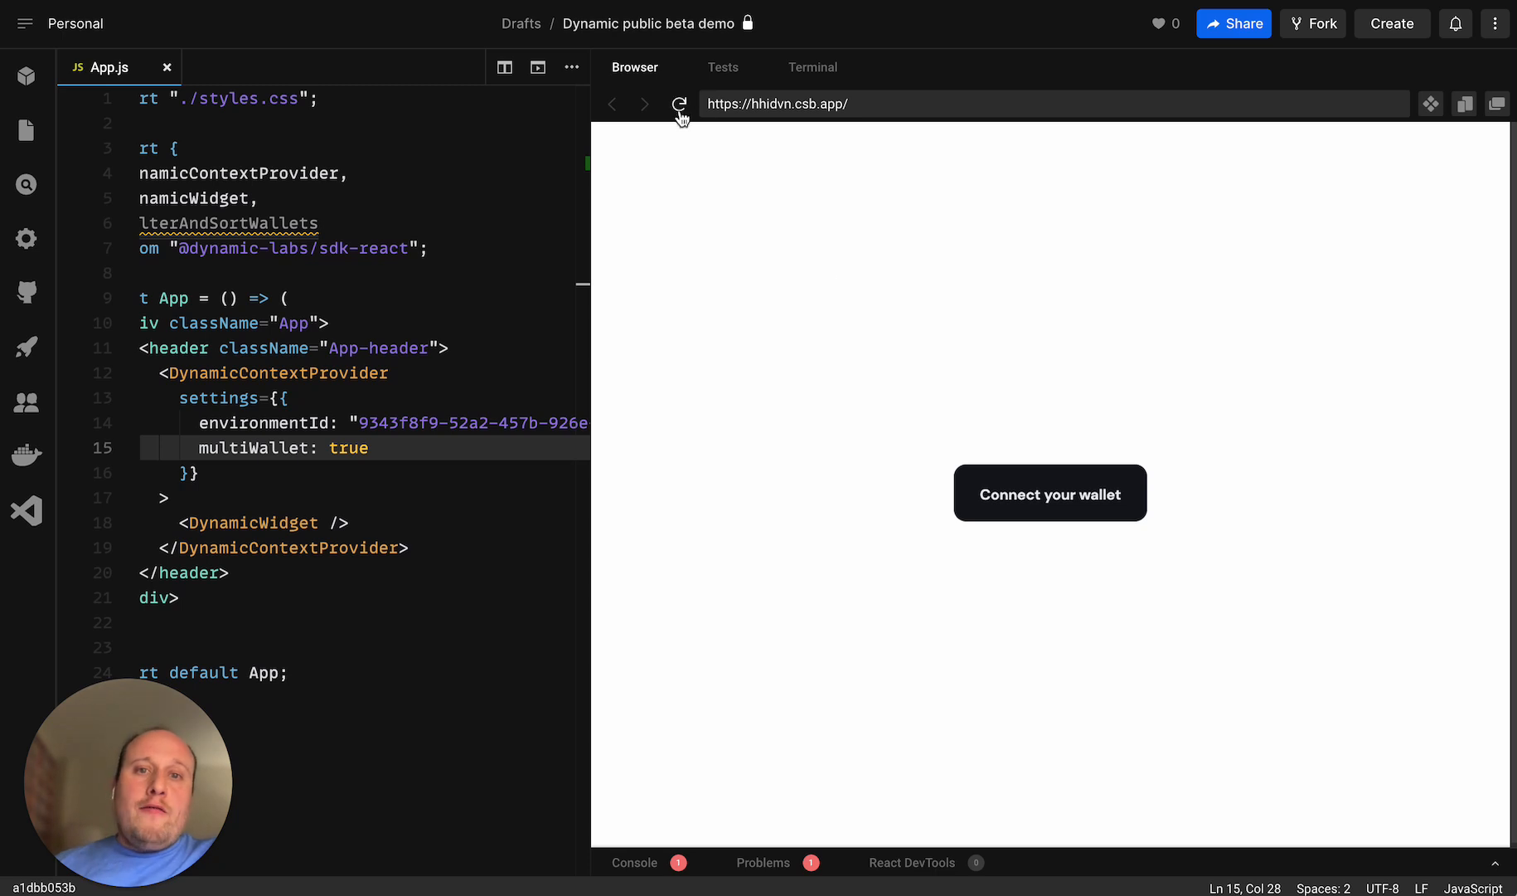
- Switch to CodeSandbox, reload the preview, and look through the email sign-up form and the full wallet list before closing the sign-in window
{"action": "left_click", "coordinate": [679, 103]}
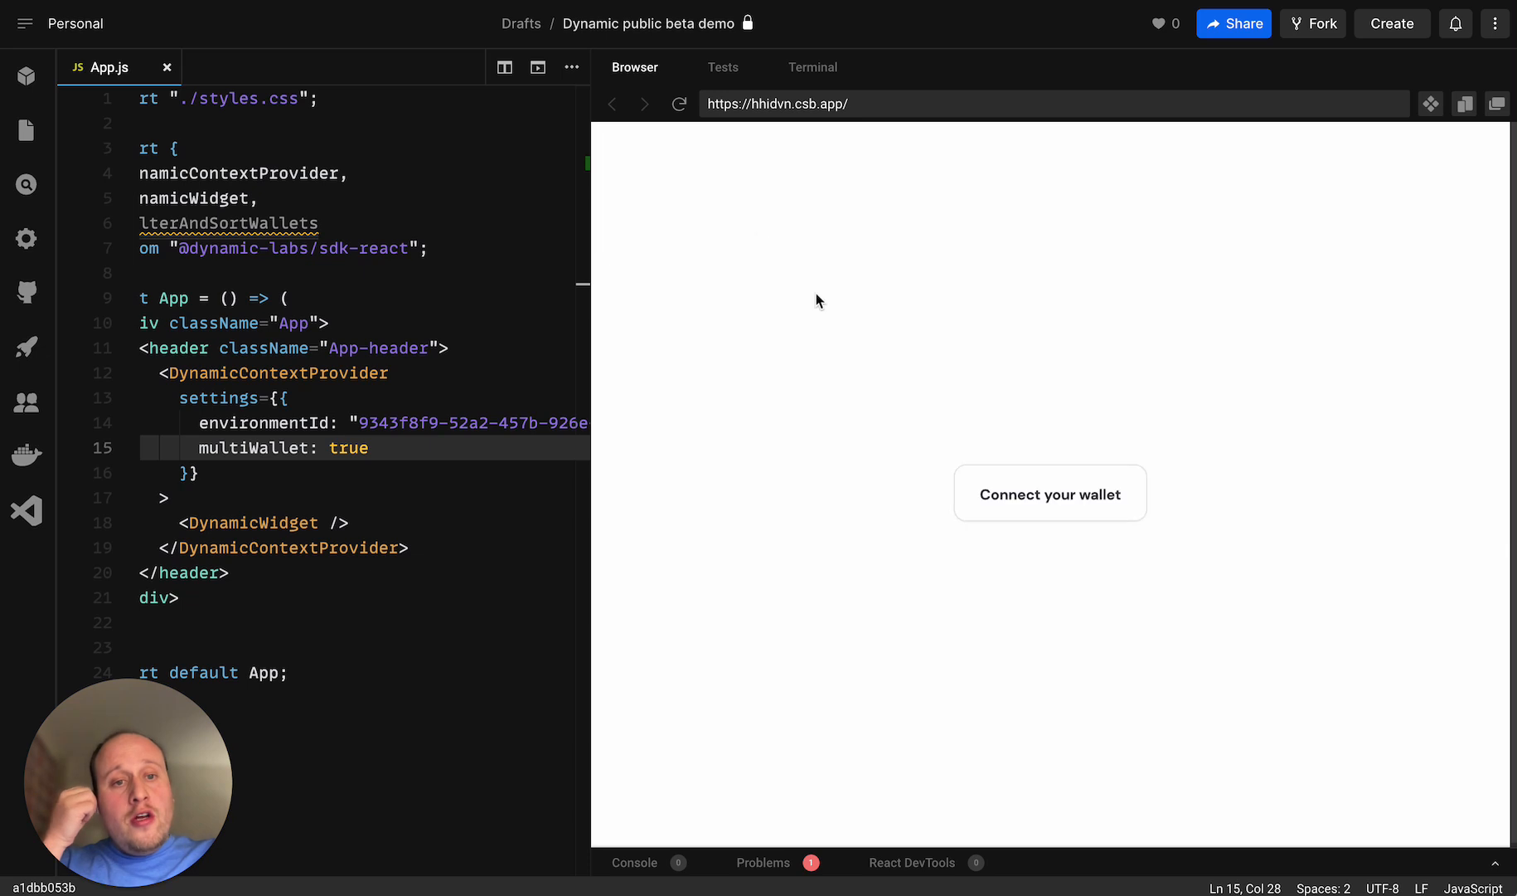
{"action": "left_click", "coordinate": [1056, 509]}
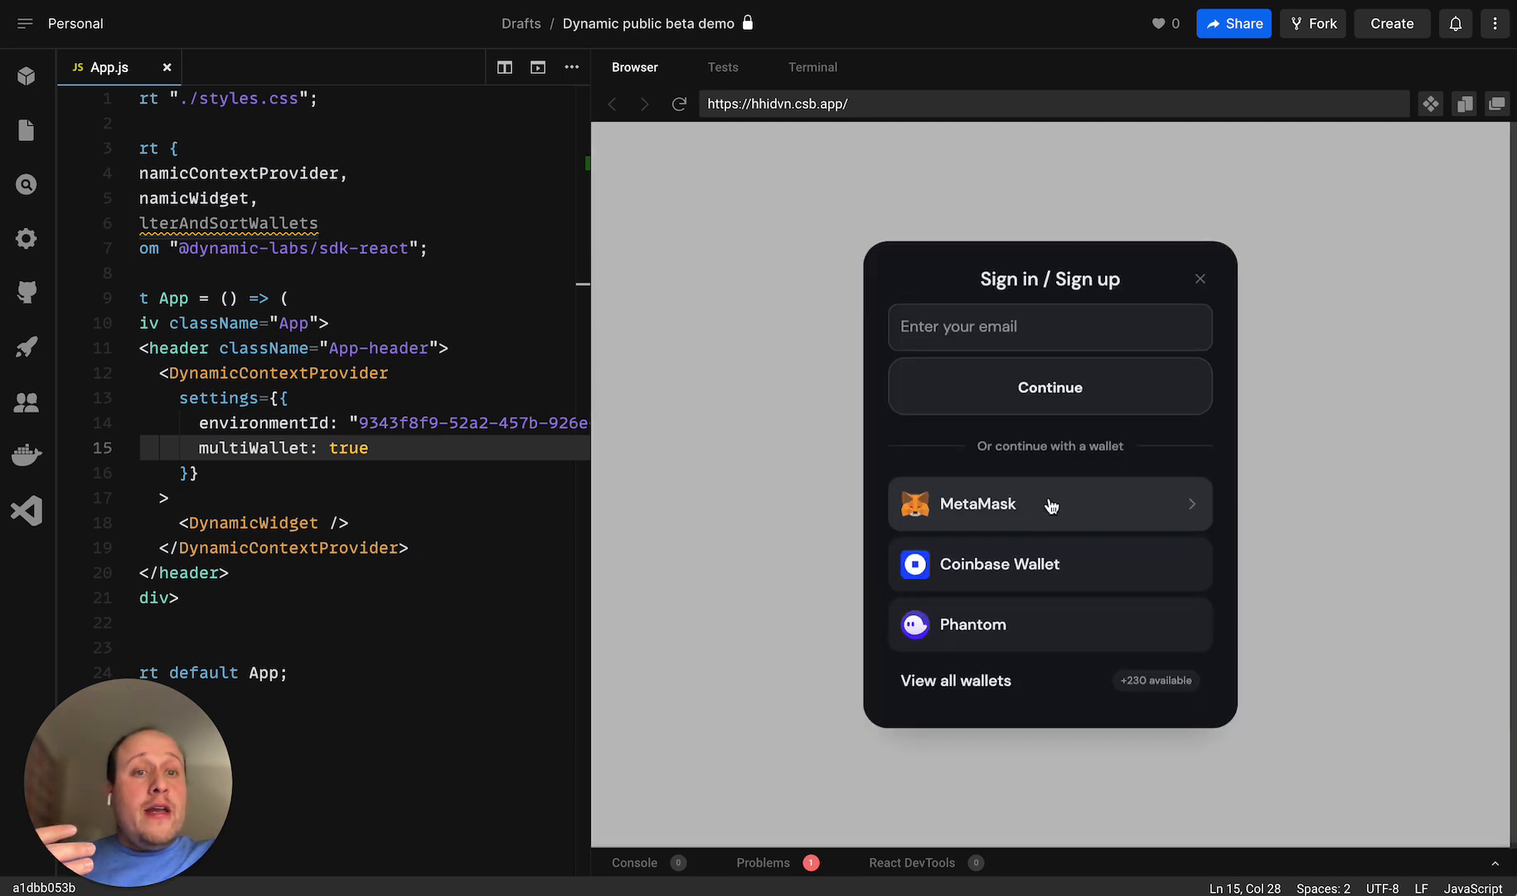
{"action": "left_click", "coordinate": [995, 675]}
{"action": "left_click", "coordinate": [901, 300]}
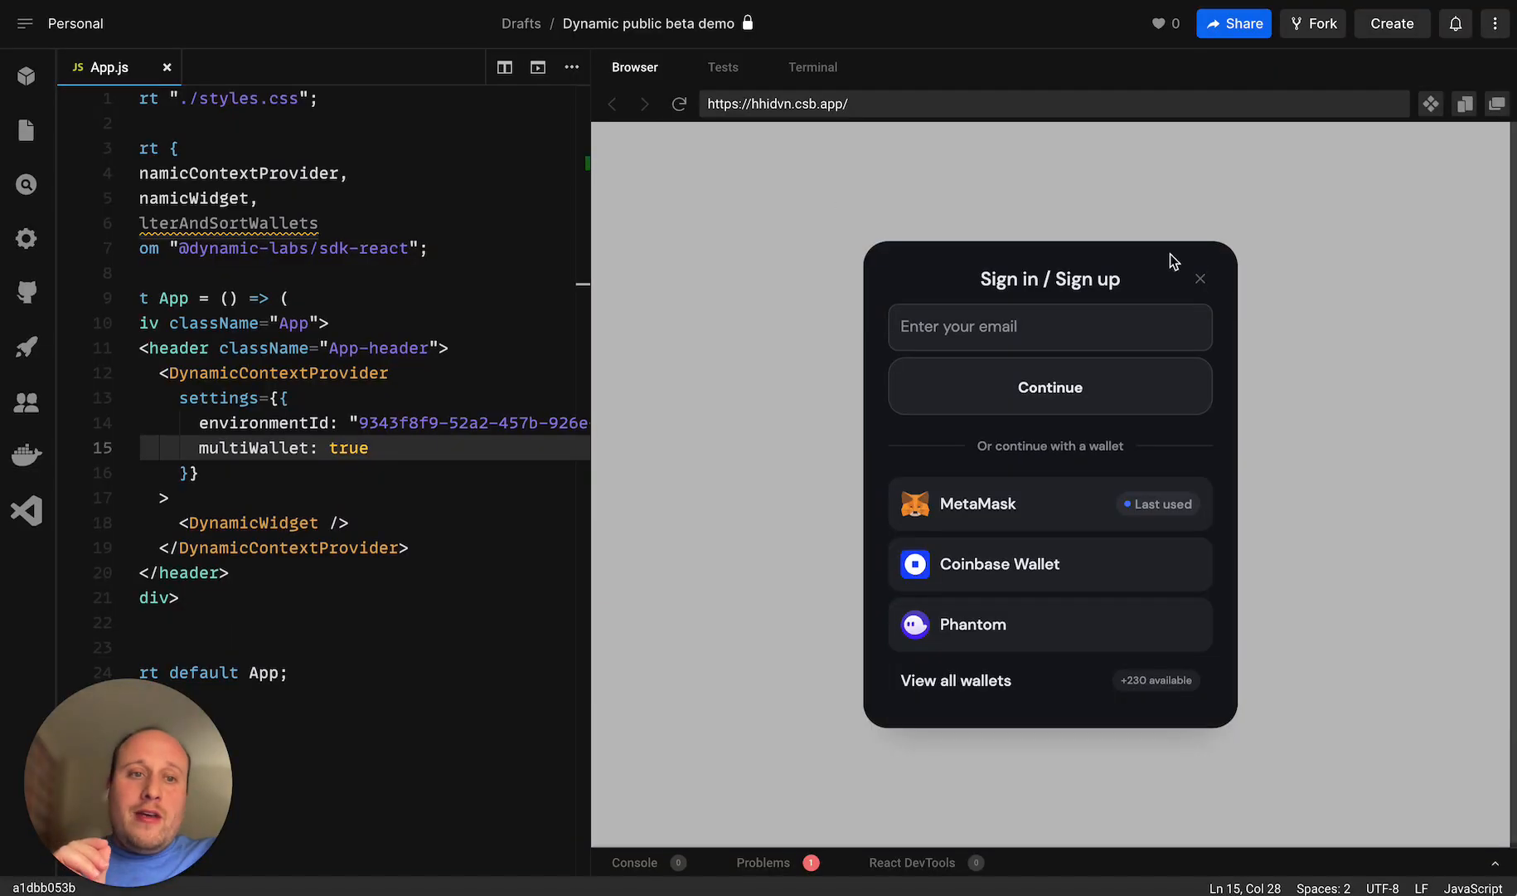
{"action": "left_click", "coordinate": [1205, 279]}
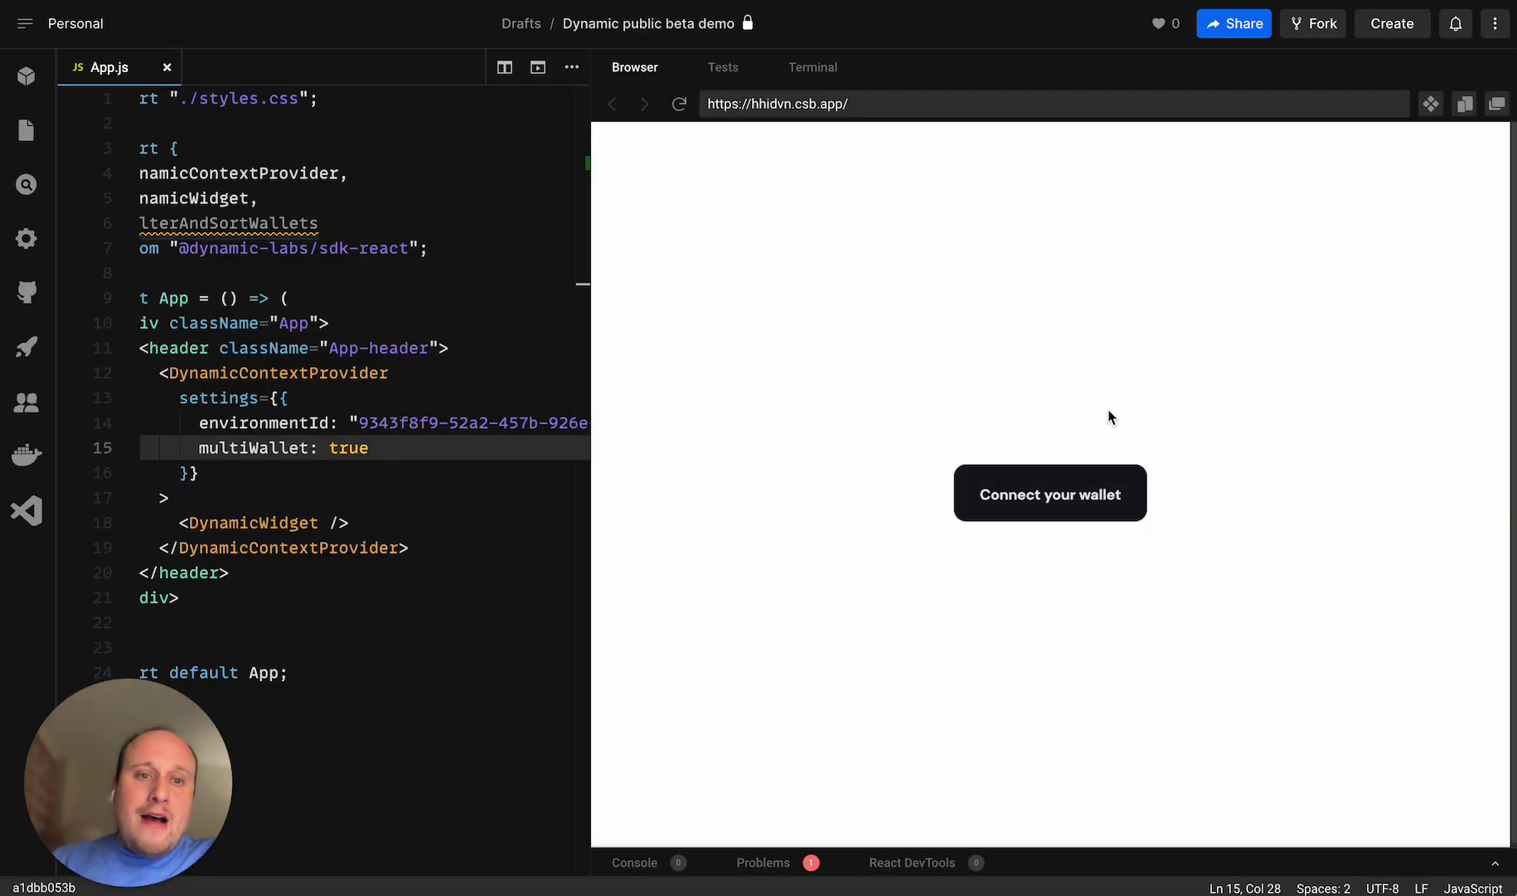
- Sign in with MetaMask, approve the signature request, and continue past the onboarding form with Alias and Email left empty
{"action": "left_click", "coordinate": [1060, 497]}
{"action": "left_click", "coordinate": [996, 519]}
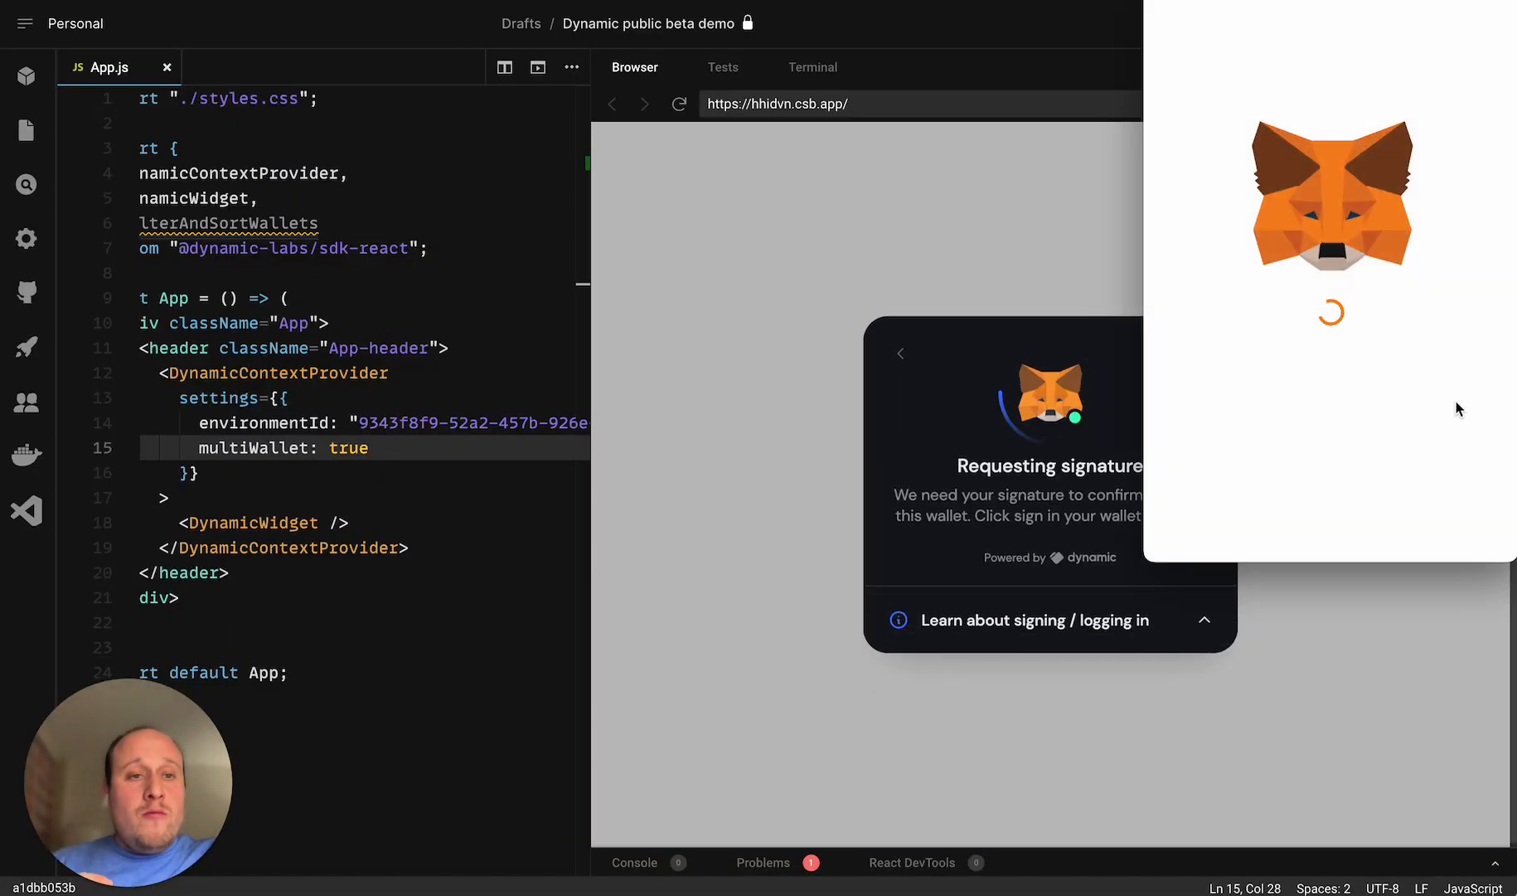
{"action": "scroll", "coordinate": [1450, 390], "scroll_direction": "down", "scroll_amount": 1}
{"action": "scroll", "coordinate": [1450, 390], "scroll_direction": "down", "scroll_amount": 3}
{"action": "left_click", "coordinate": [1437, 520]}
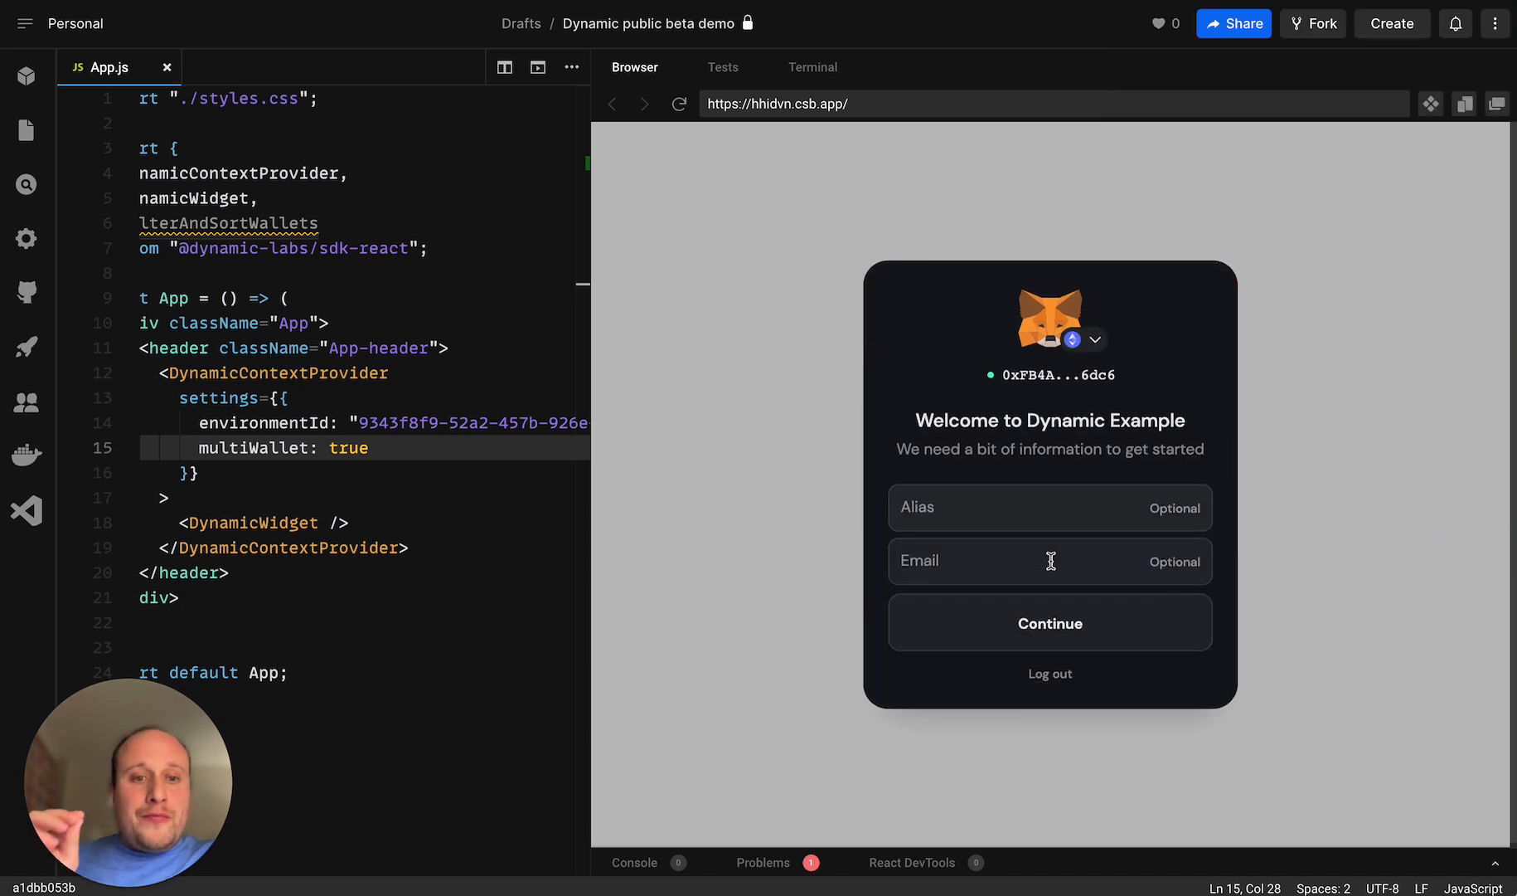
{"action": "left_click", "coordinate": [1044, 628]}
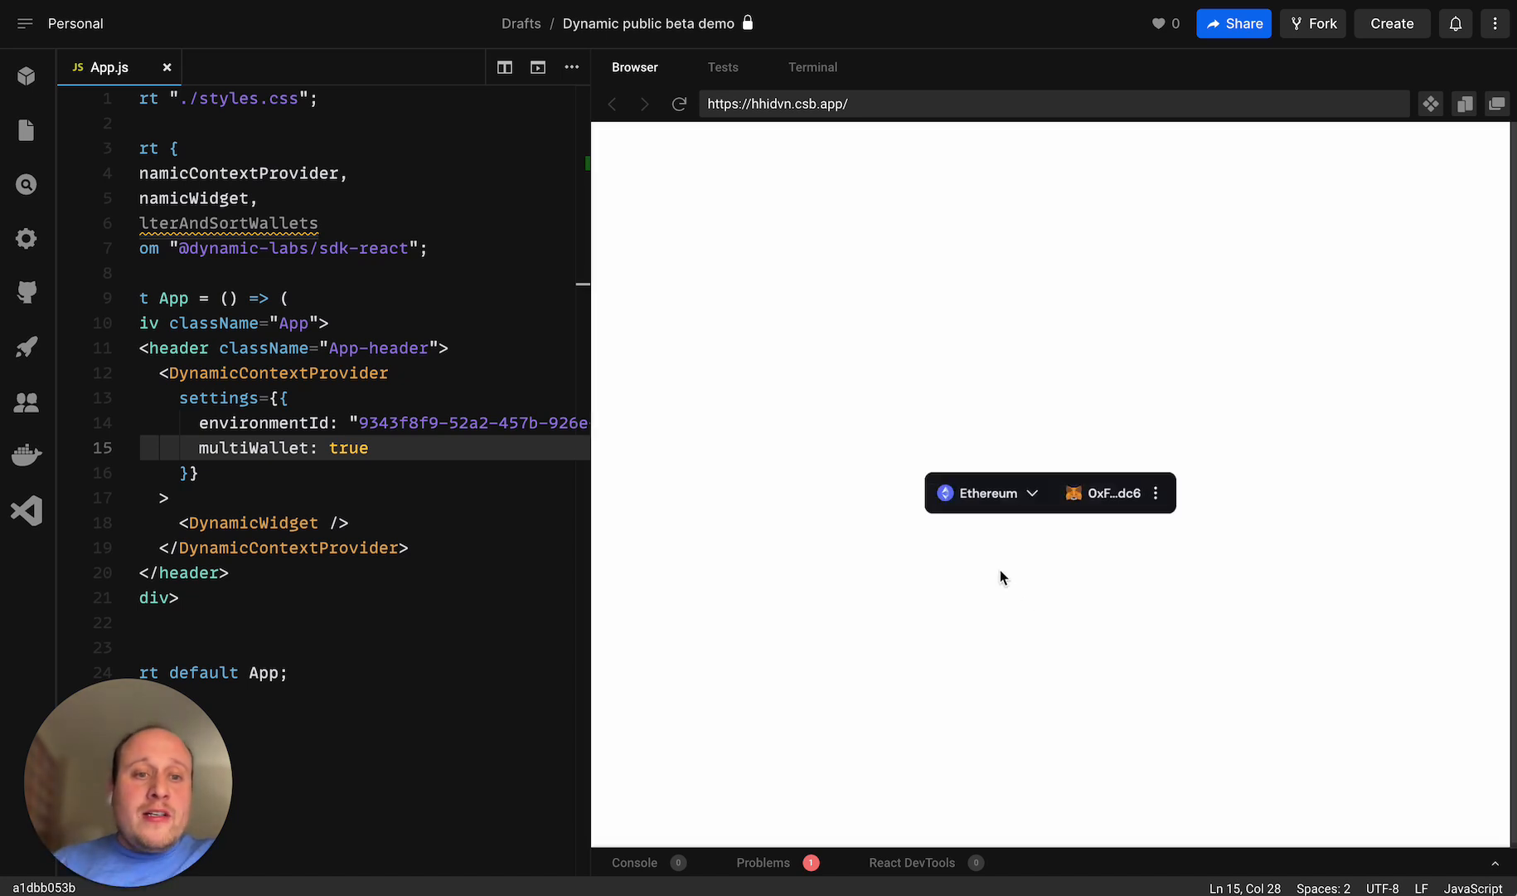
- Examine the connected wallet widget's options for linking a new wallet, editing the Alias and Email profile fields, and switching networks
{"action": "left_click", "coordinate": [1155, 494]}
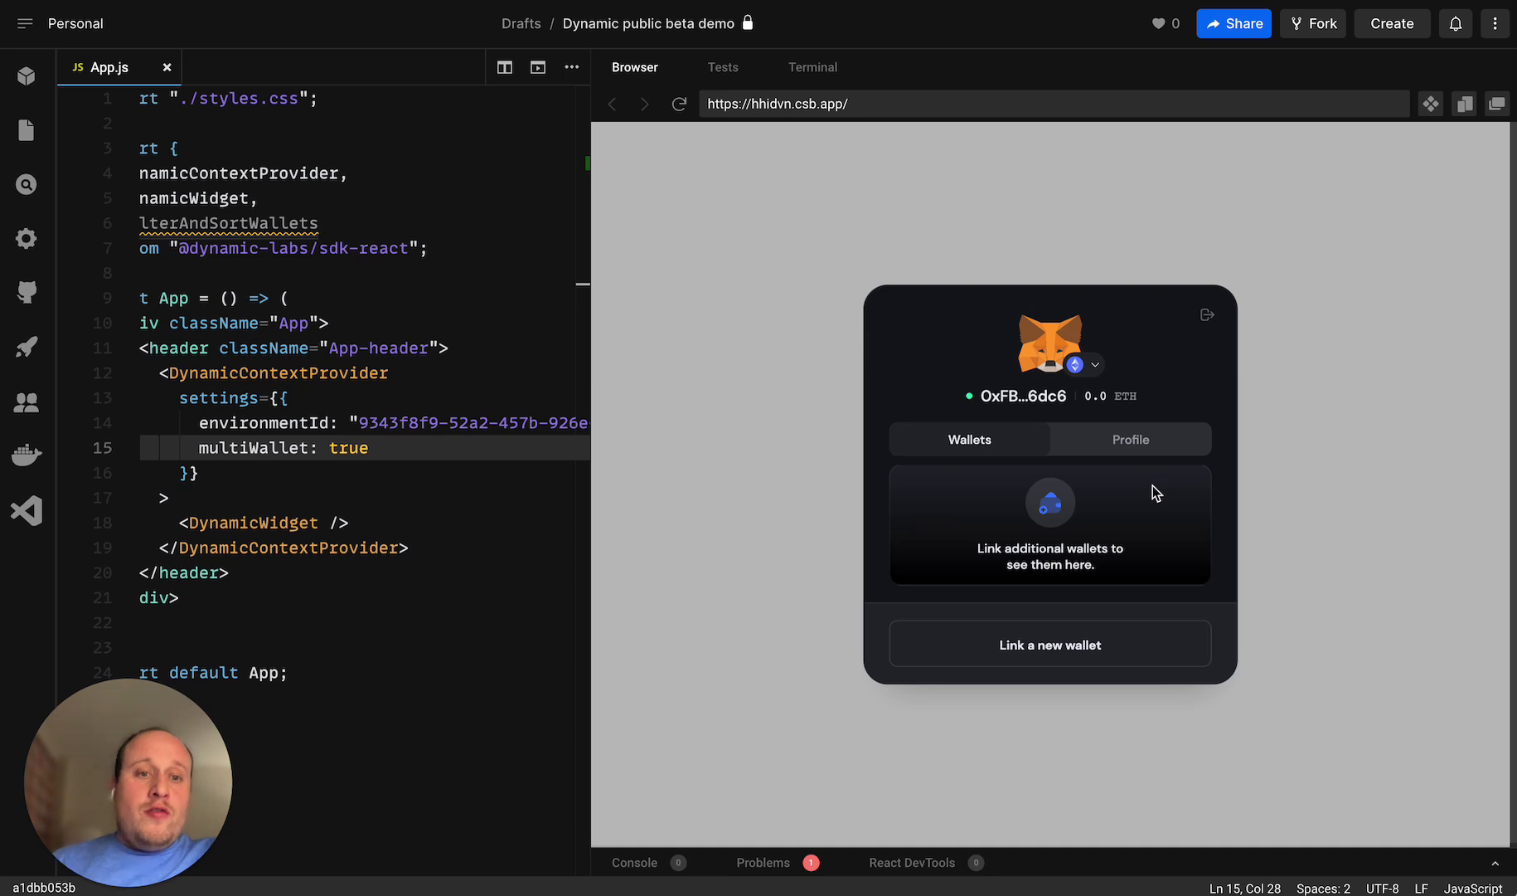
{"action": "left_click", "coordinate": [1078, 649]}
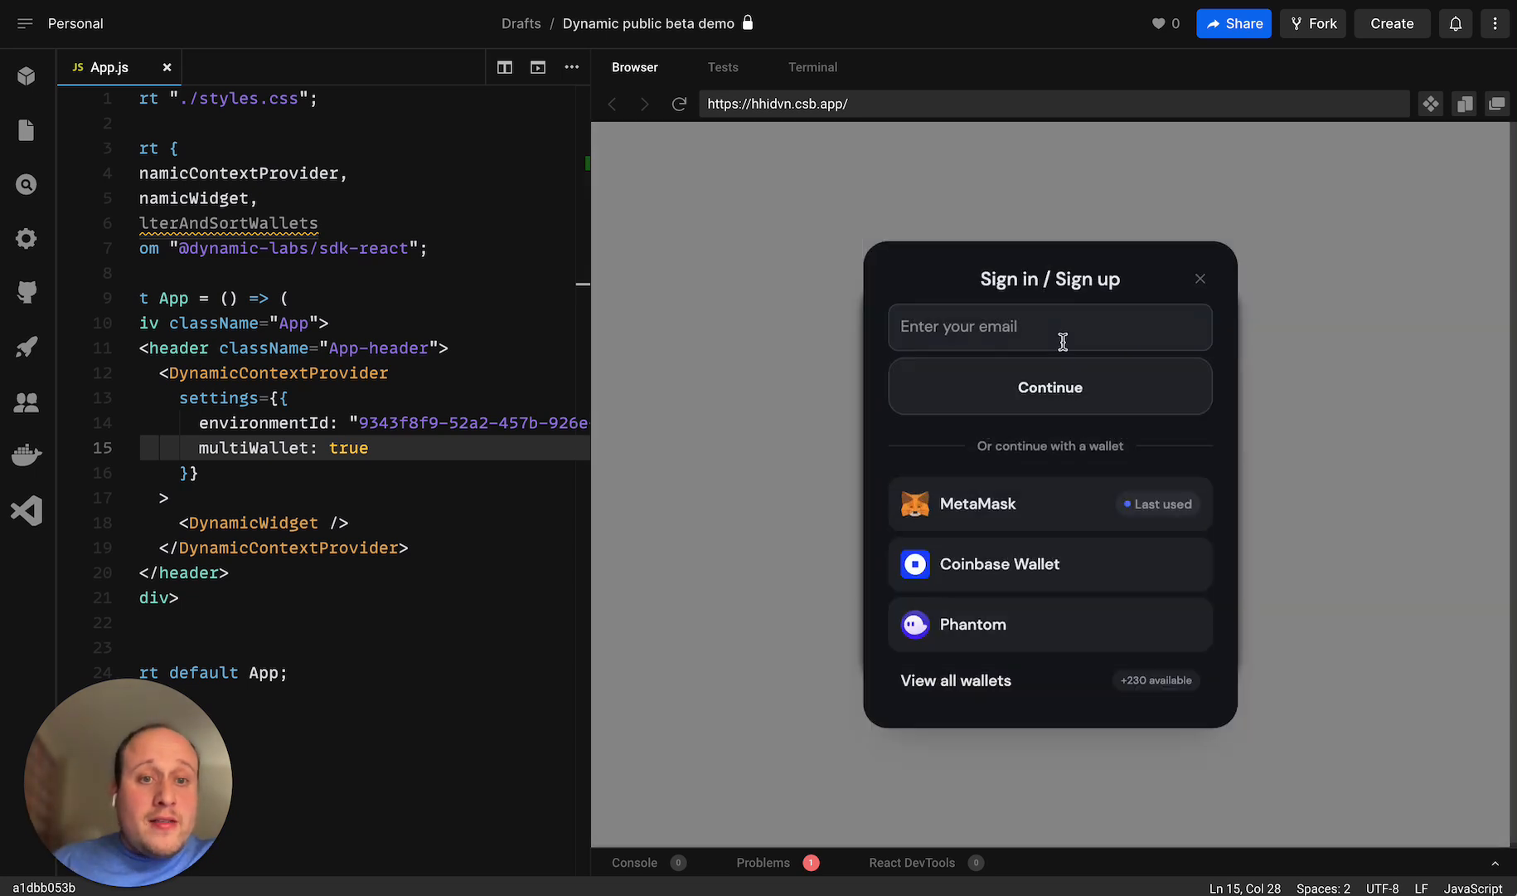
{"action": "left_click", "coordinate": [1202, 280]}
{"action": "left_click", "coordinate": [1134, 442]}
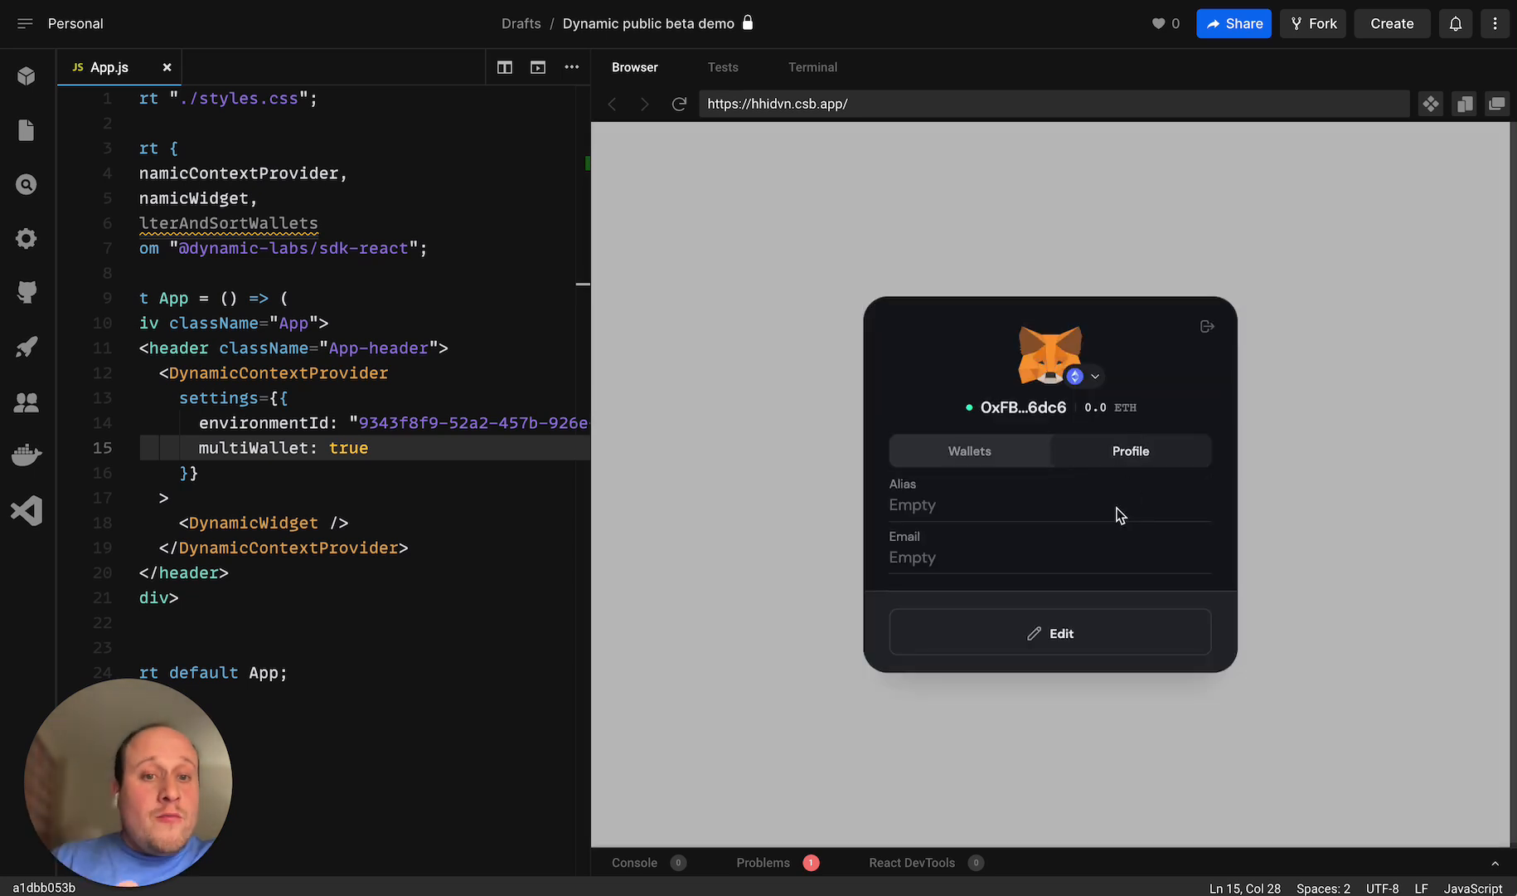
{"action": "left_click", "coordinate": [1052, 637]}
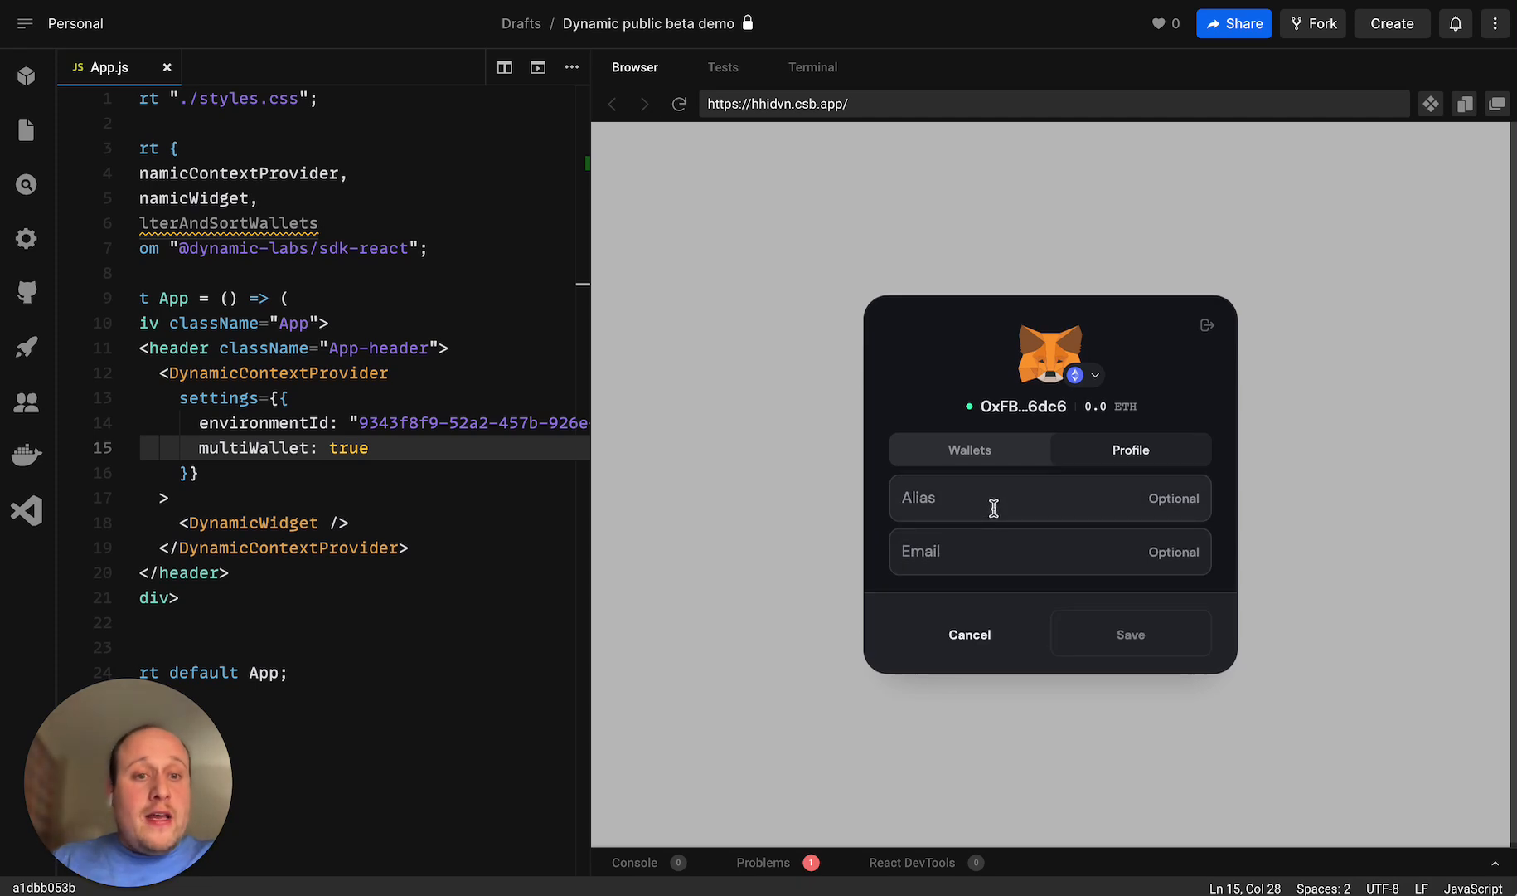
{"action": "left_click", "coordinate": [1080, 378]}
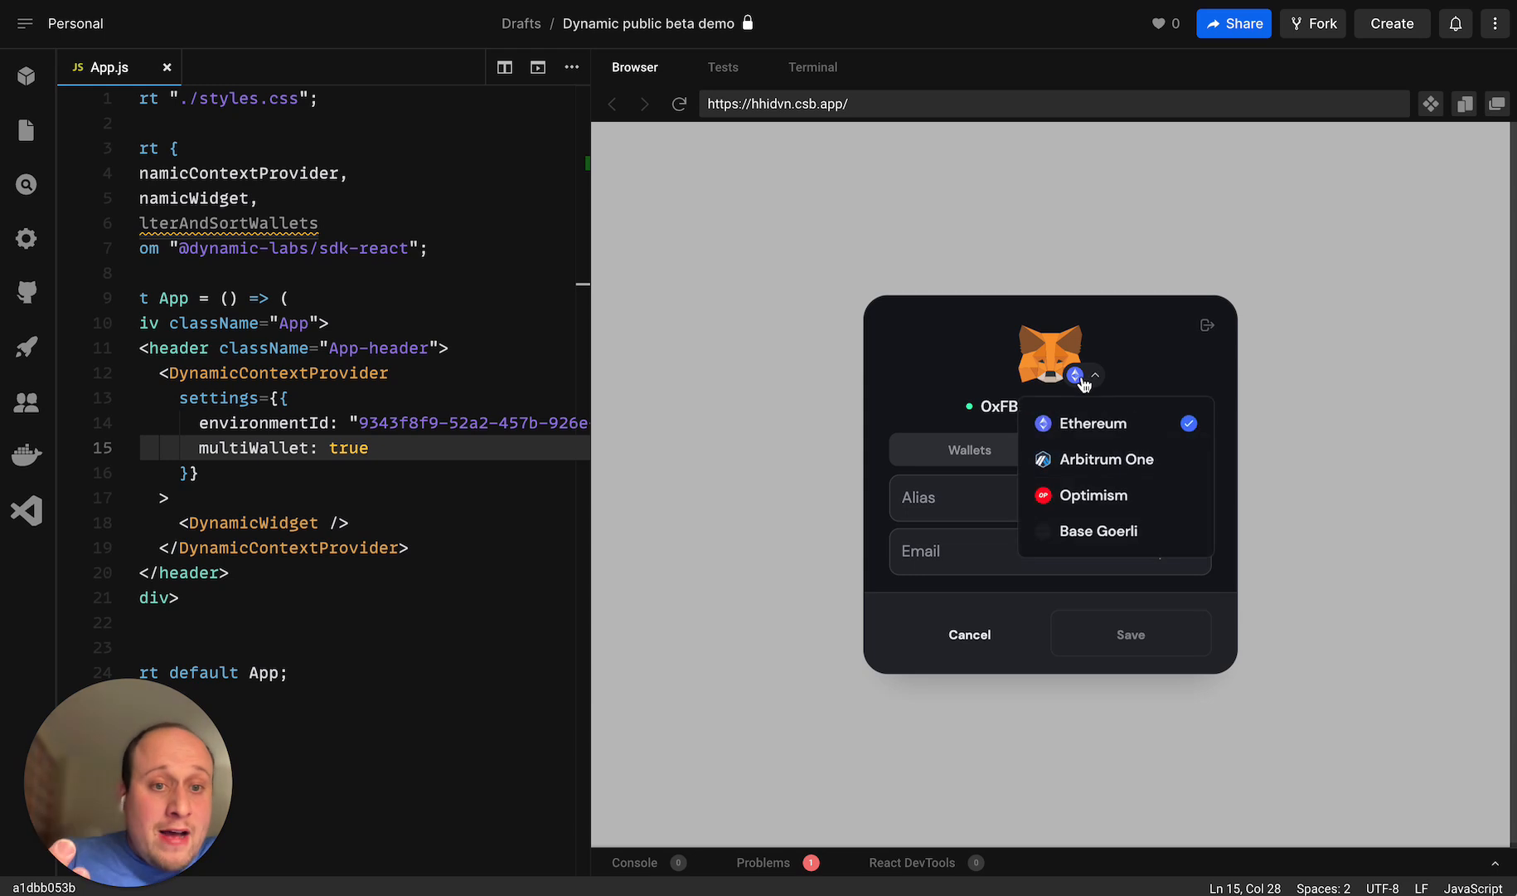
{"action": "left_click", "coordinate": [1124, 374]}
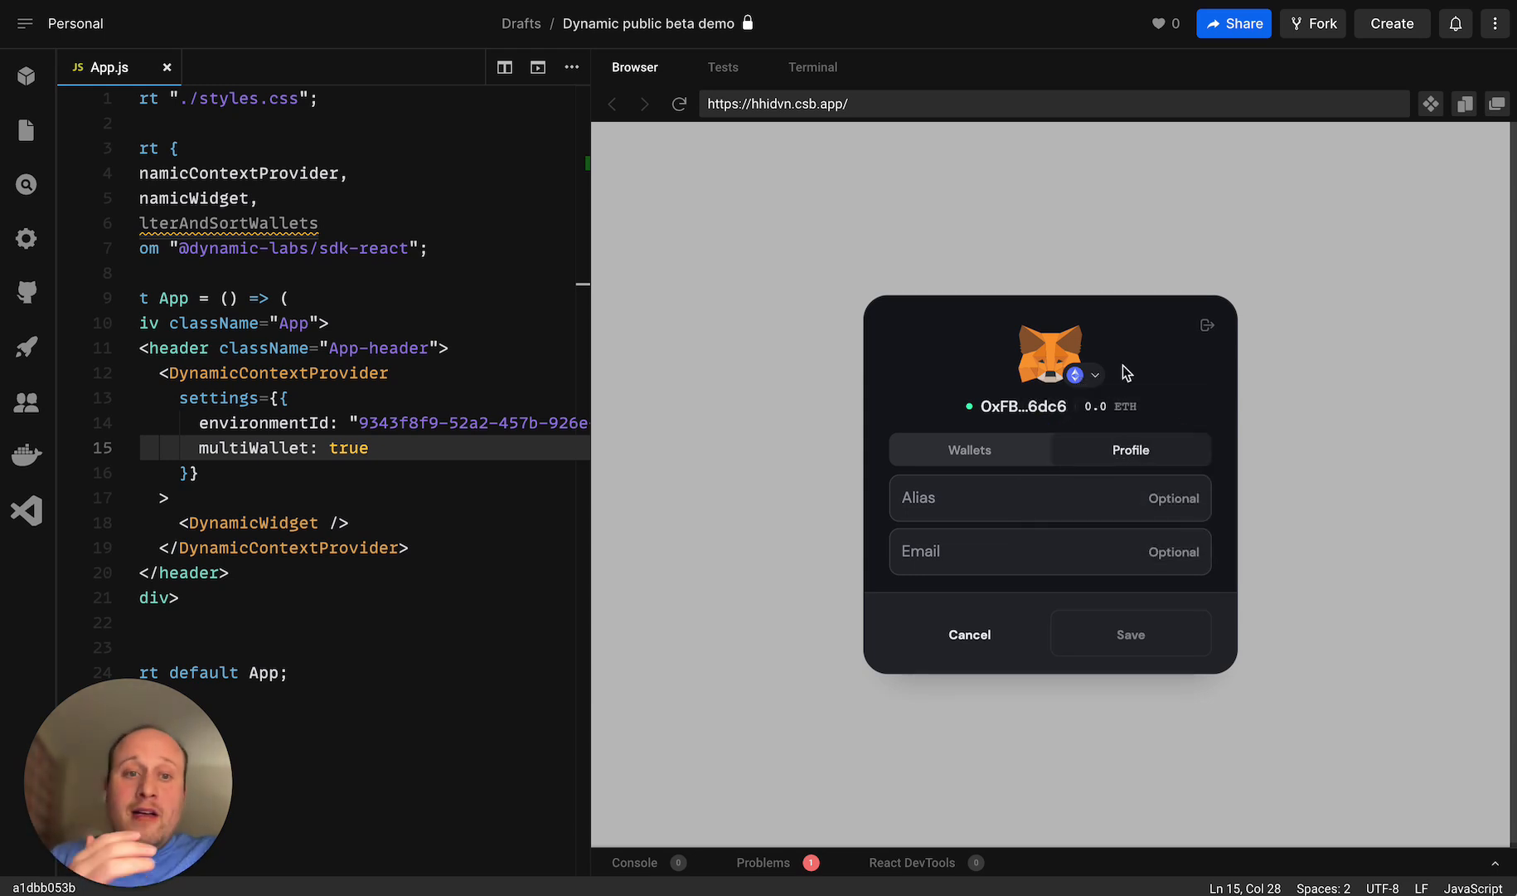